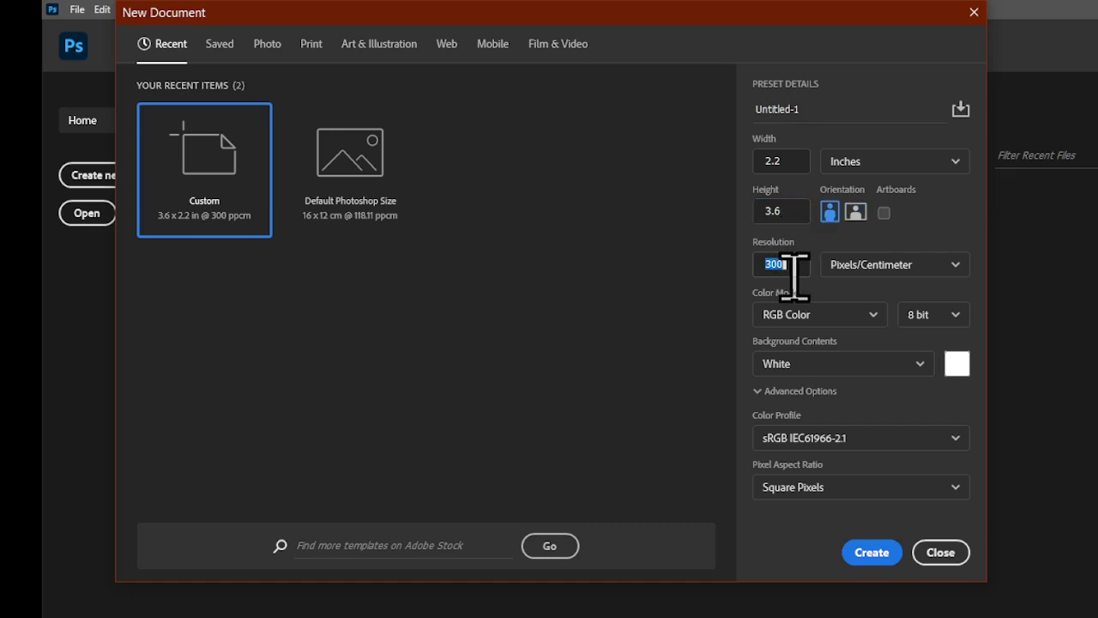
- Create a 2.2 × 3.6 inch RGB document at 300 pixels/centimeter, unlock its background layer, and check the reference ID card image
left_click(872, 552)
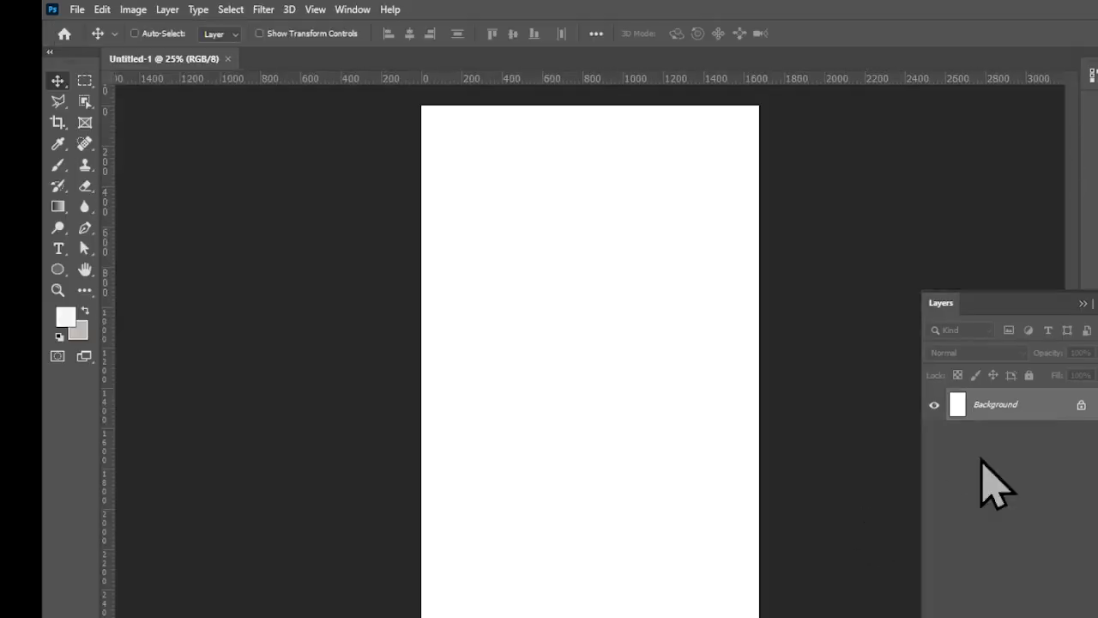
left_click(1079, 408)
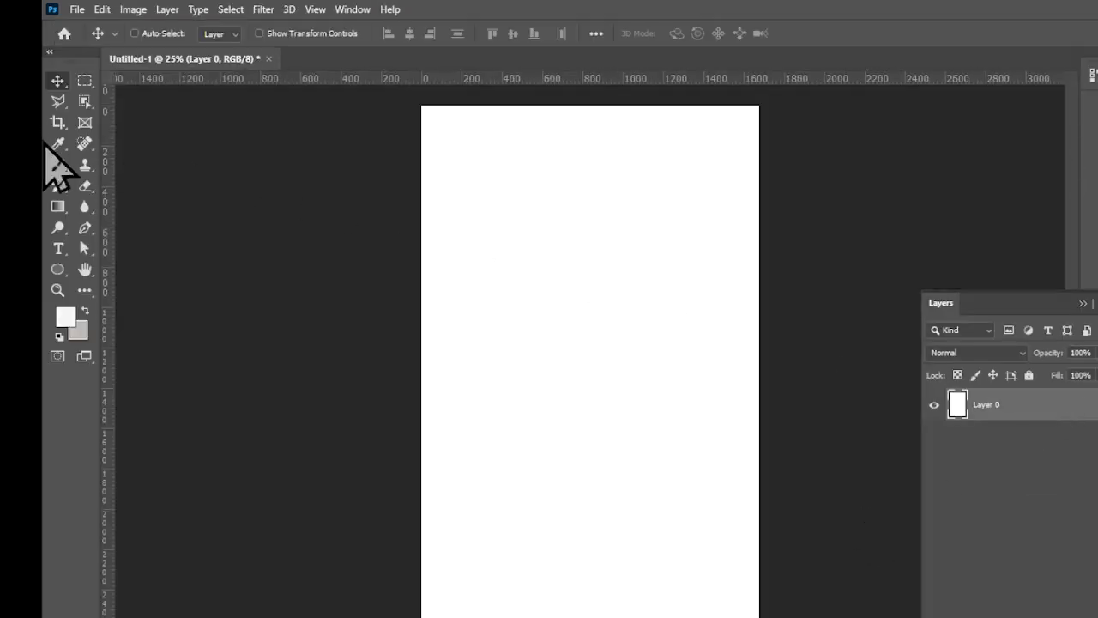
key("alt+Tab")
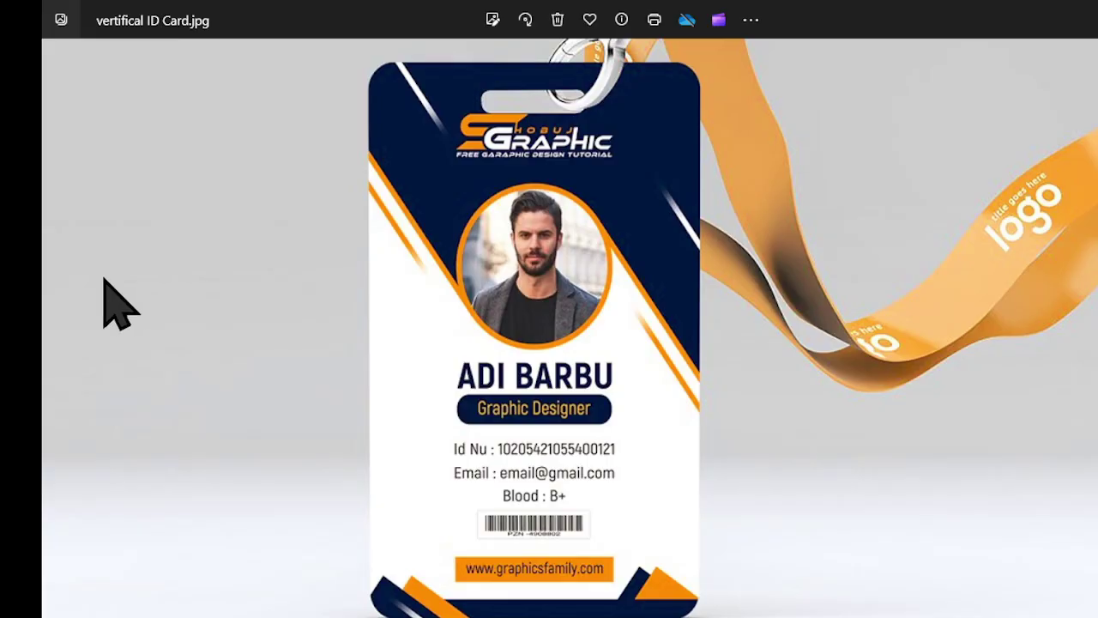
key("alt+Tab")
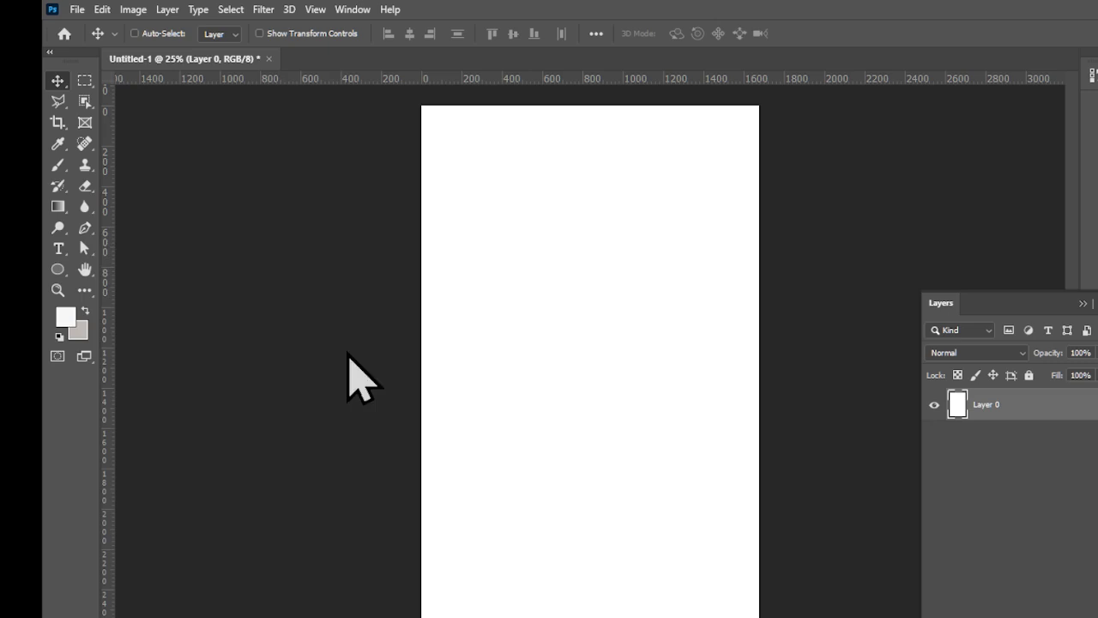
- Draw a rectangle about 240 × 301 px in the upper-left part of the card and fill it with dark navy
left_click(58, 268)
left_click(120, 265)
left_click_drag(449, 216, 497, 276)
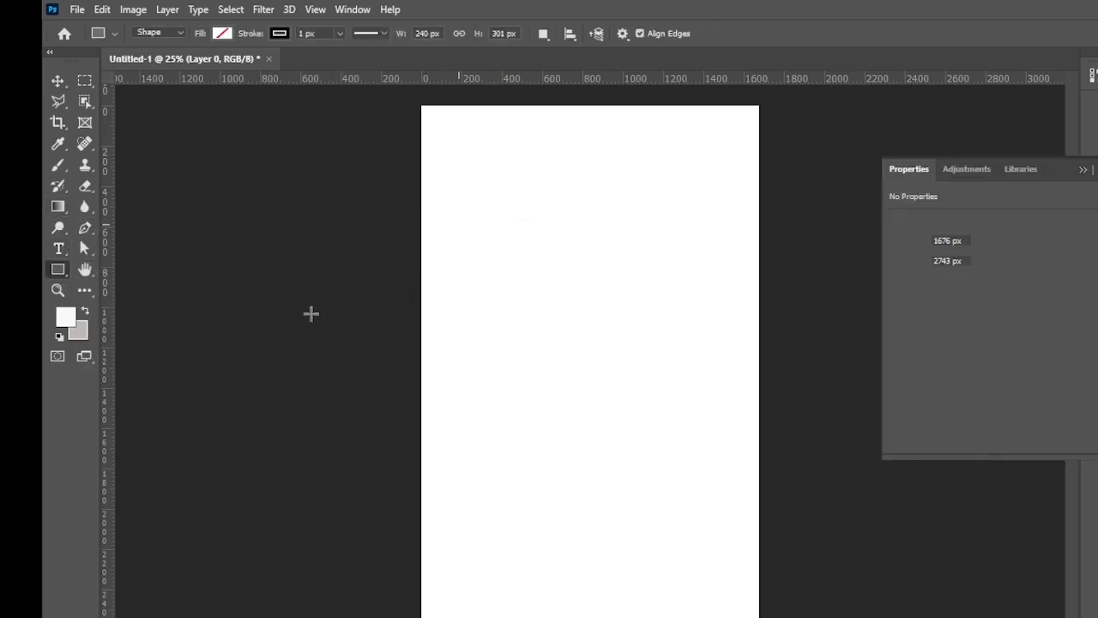
left_click(223, 33)
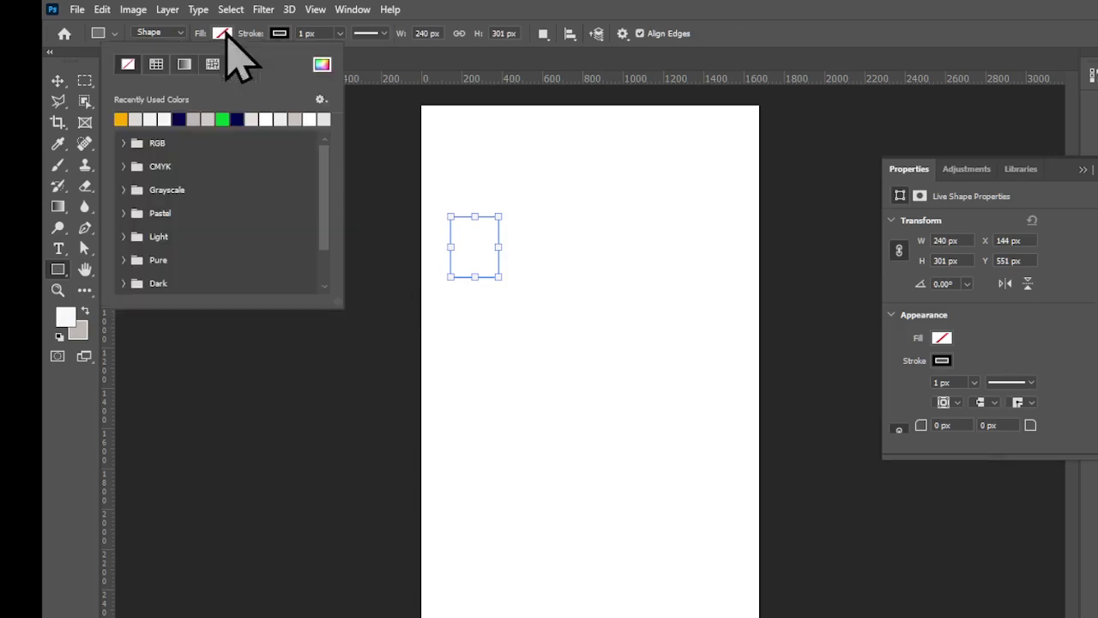
left_click(240, 119)
- Move the navy rectangle to the card's top edge and stretch it across the card to about 1669 × 1443 px
left_click(62, 86)
left_click(57, 79)
left_click_drag(483, 252, 576, 288)
key("ctrl+t")
mouse_move(522, 246)
left_mouse_down()
mouse_move(525, 233)
mouse_move(525, 245)
left_mouse_up()
mouse_move(578, 193)
left_mouse_down()
mouse_move(774, 192)
mouse_move(562, 194)
left_mouse_up()
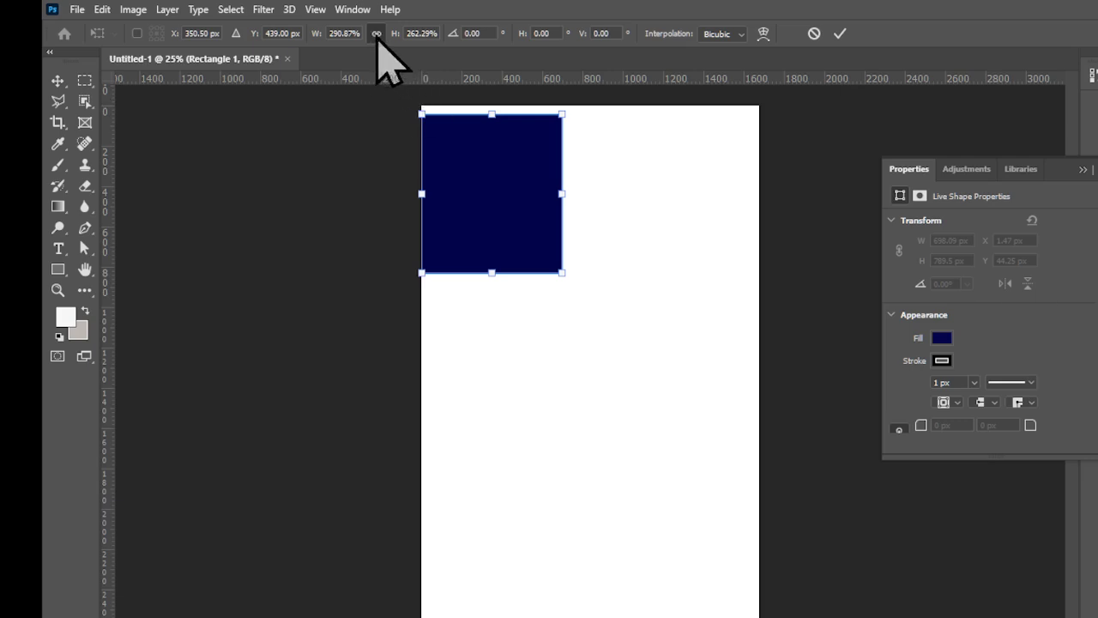
left_click_drag(562, 200, 758, 197)
left_click_drag(590, 115, 590, 106)
left_click_drag(588, 273, 591, 382)
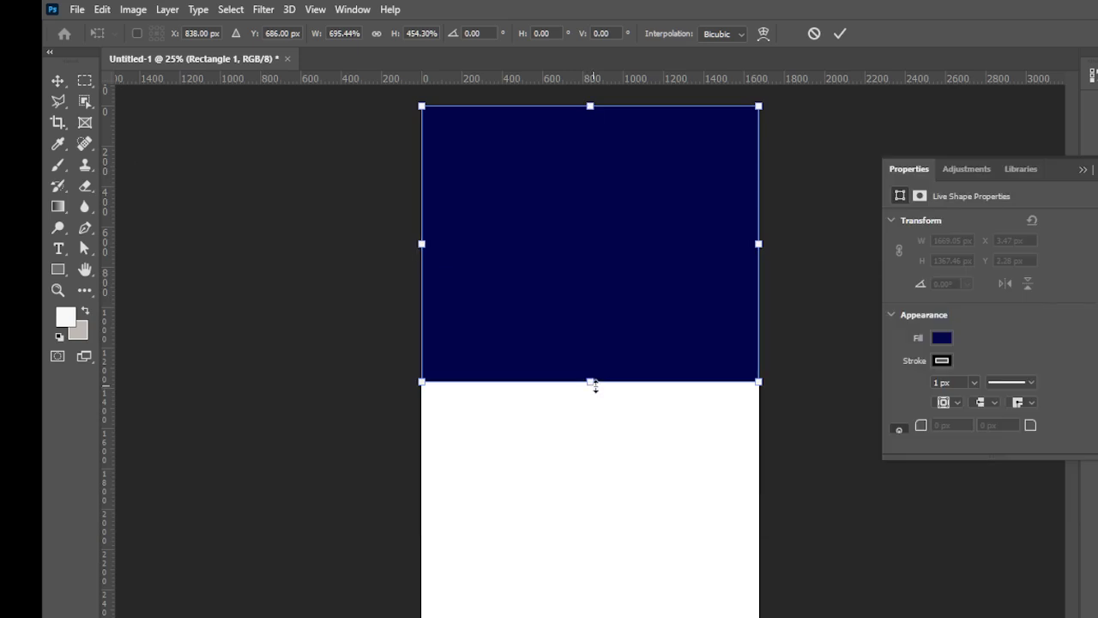
left_click_drag(594, 384, 591, 396)
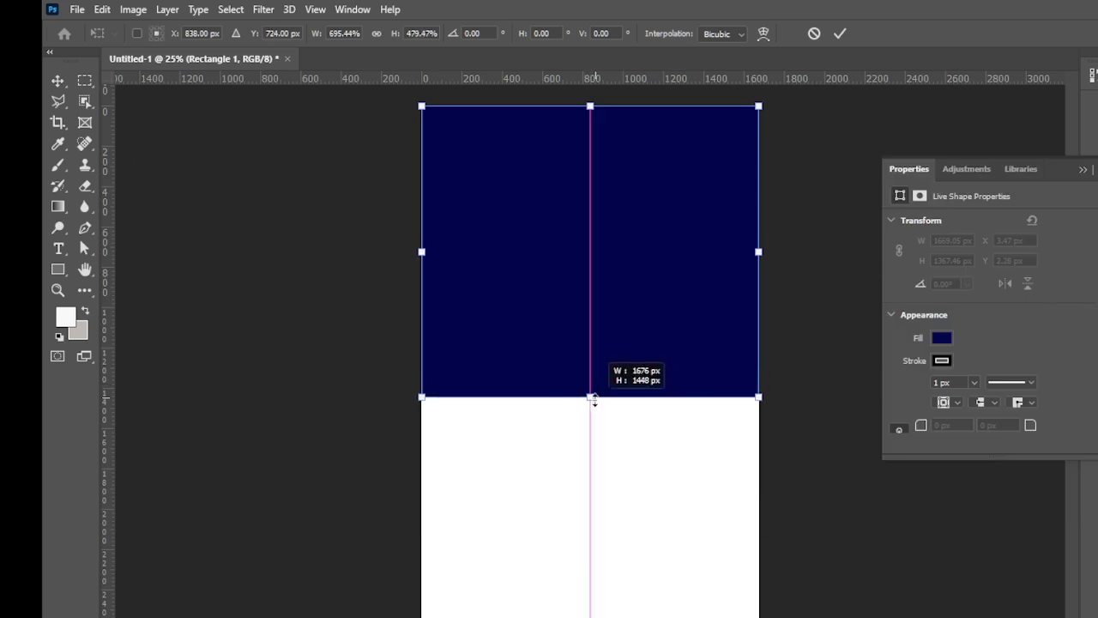
left_click(59, 81)
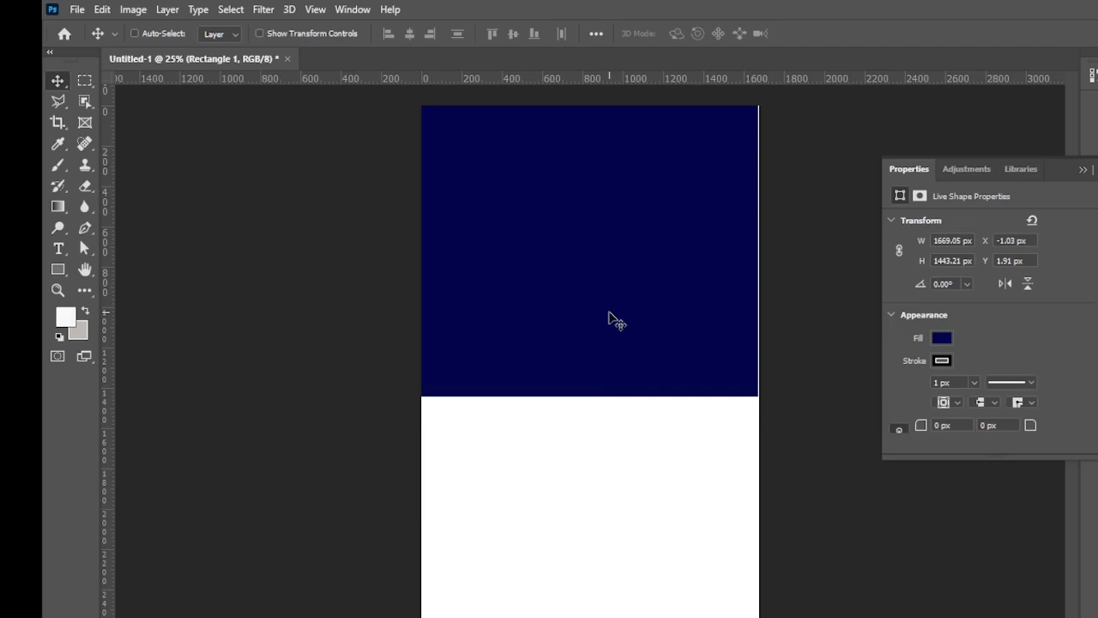
- Widen the navy rectangle past the card's left edge to about 1717 px and nudge it to cover the right and top edges
key("ctrl+t")
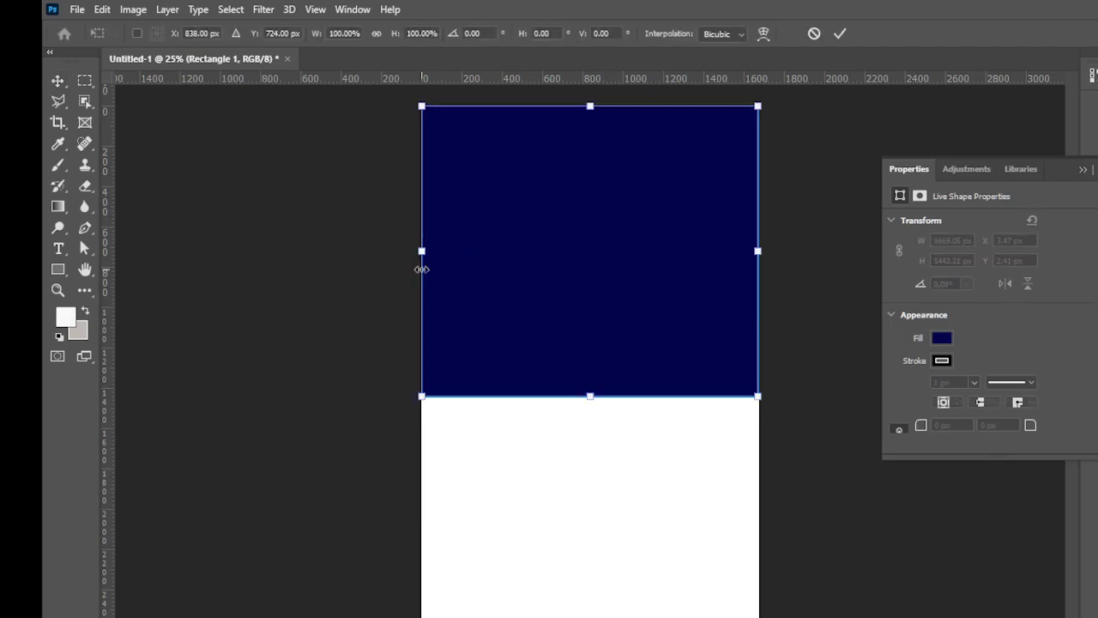
left_click_drag(413, 256, 403, 249)
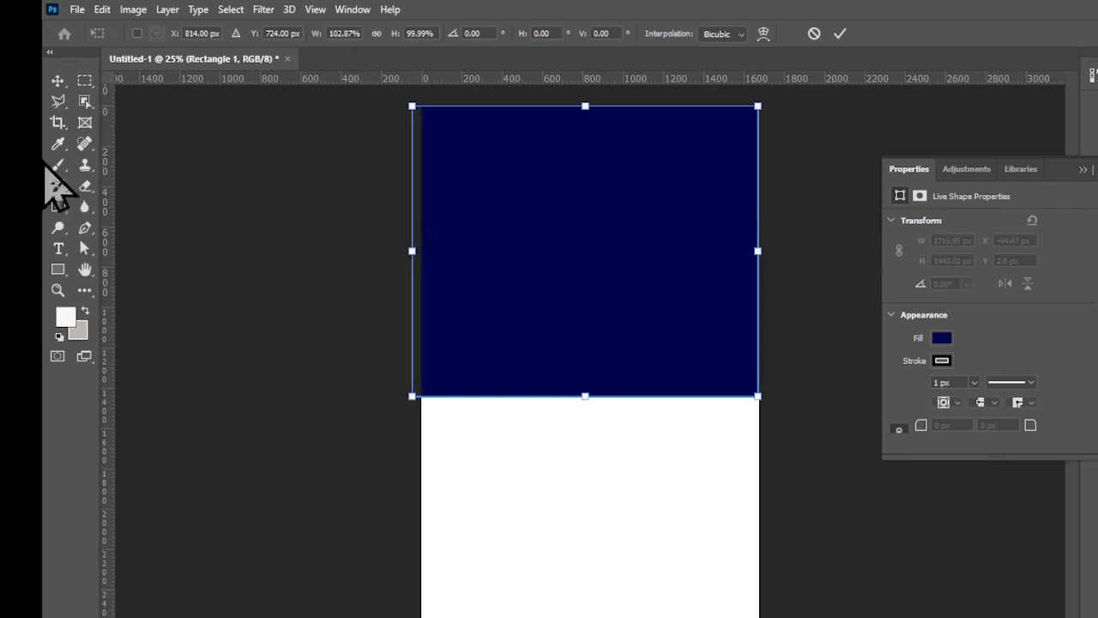
left_click(62, 81)
key("Right")
key("Right")
key("Right")
key("Right")
key("Up")
key("Up")
key("Up")
key("Up")
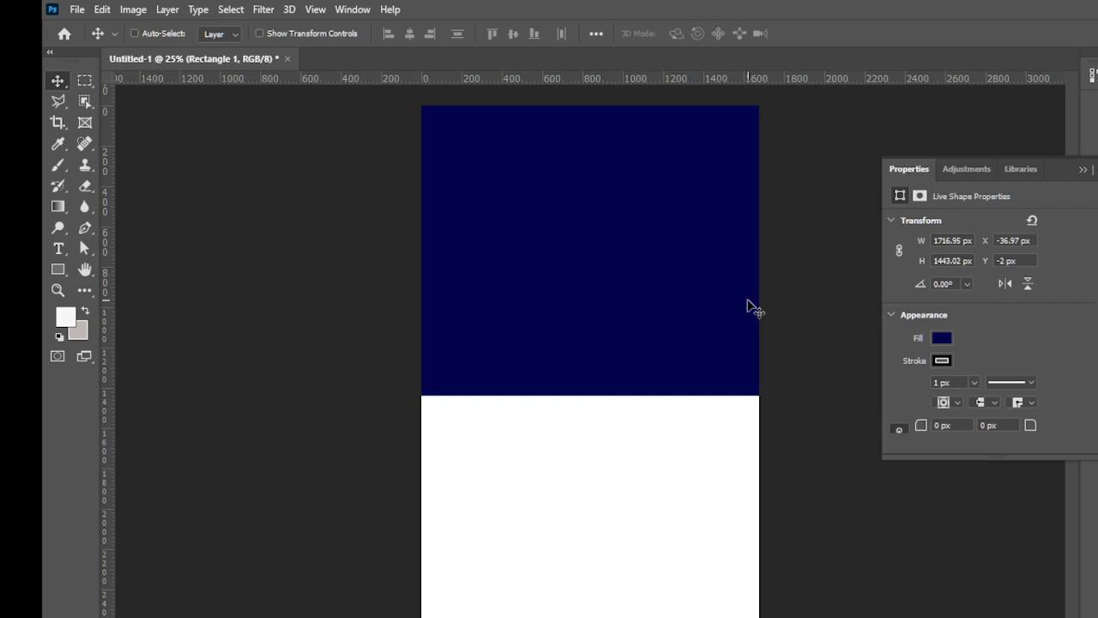
- Add a new empty layer above the navy rectangle layer
left_click(1090, 317)
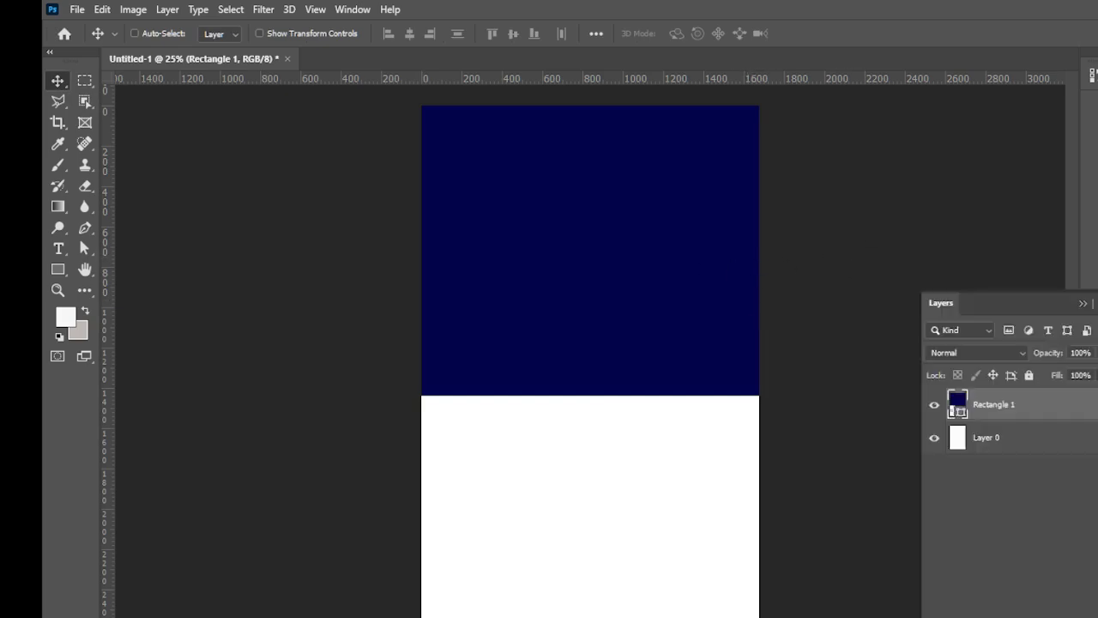
left_click(1090, 316)
left_click(1089, 315)
left_click(1024, 490)
left_click(1017, 417)
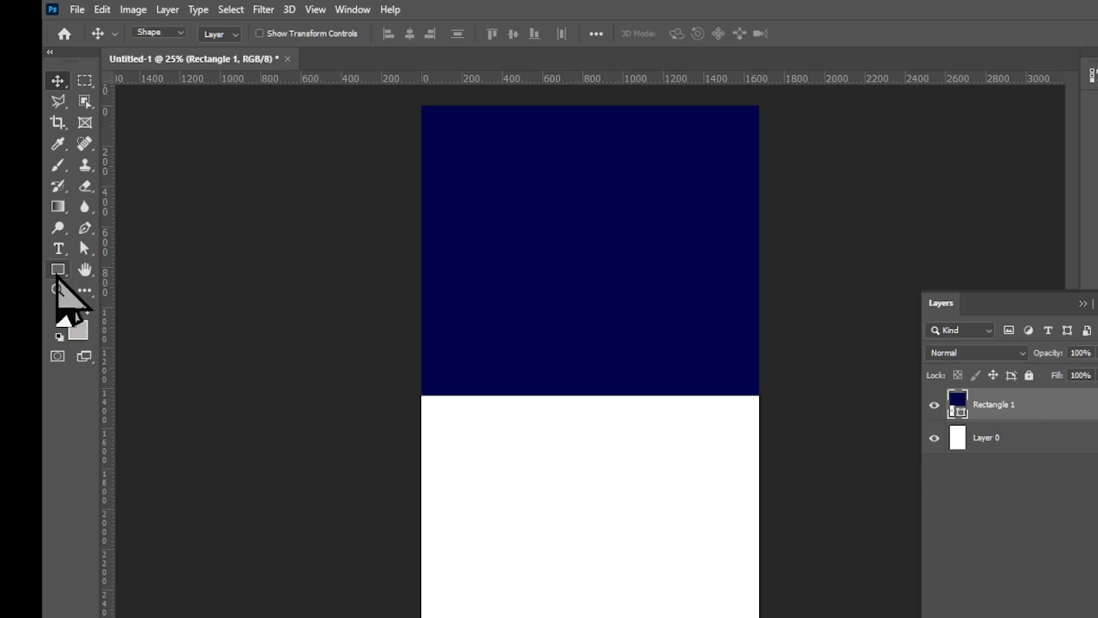
left_click(58, 271)
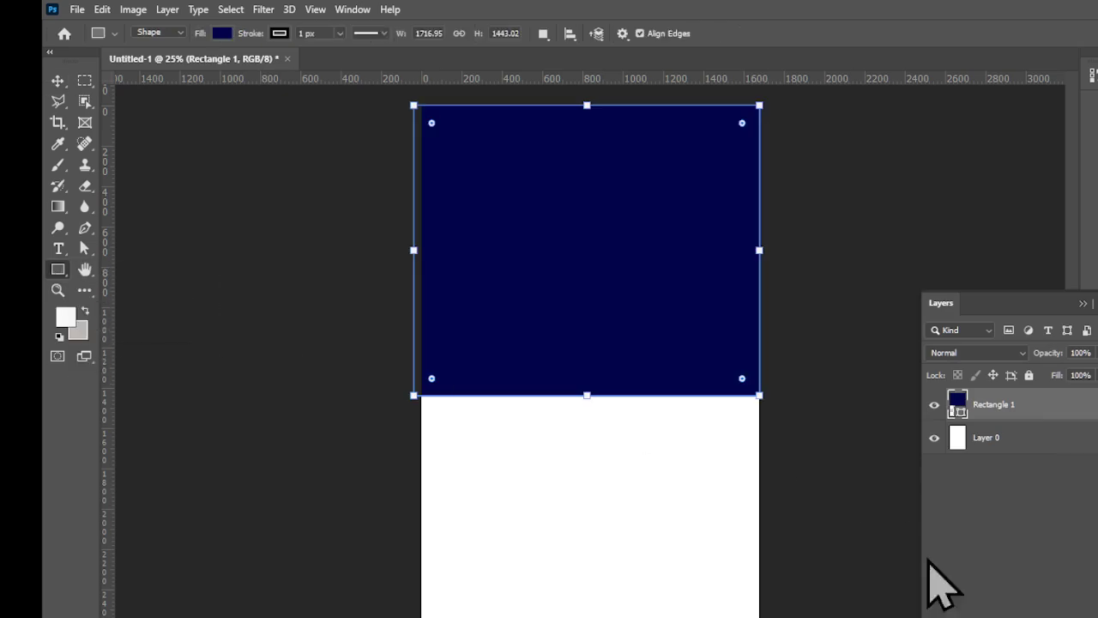
key("ctrl+shift+alt+n")
- Draw a circle about 656 px in diameter overlapping the lower edge of the navy rectangle with the Ellipse tool
left_click_drag(537, 298, 653, 470)
key("ctrl+z")
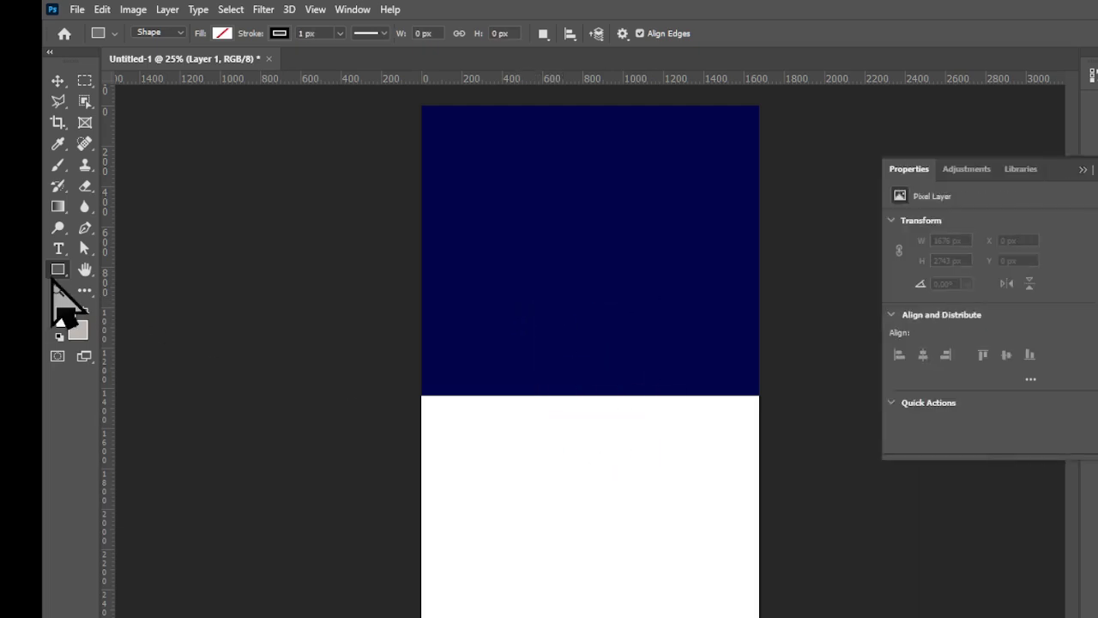
right_click(58, 273)
left_click(130, 315)
right_click(60, 273)
left_click(122, 315)
key("shift+u")
left_click_drag(550, 292, 683, 494)
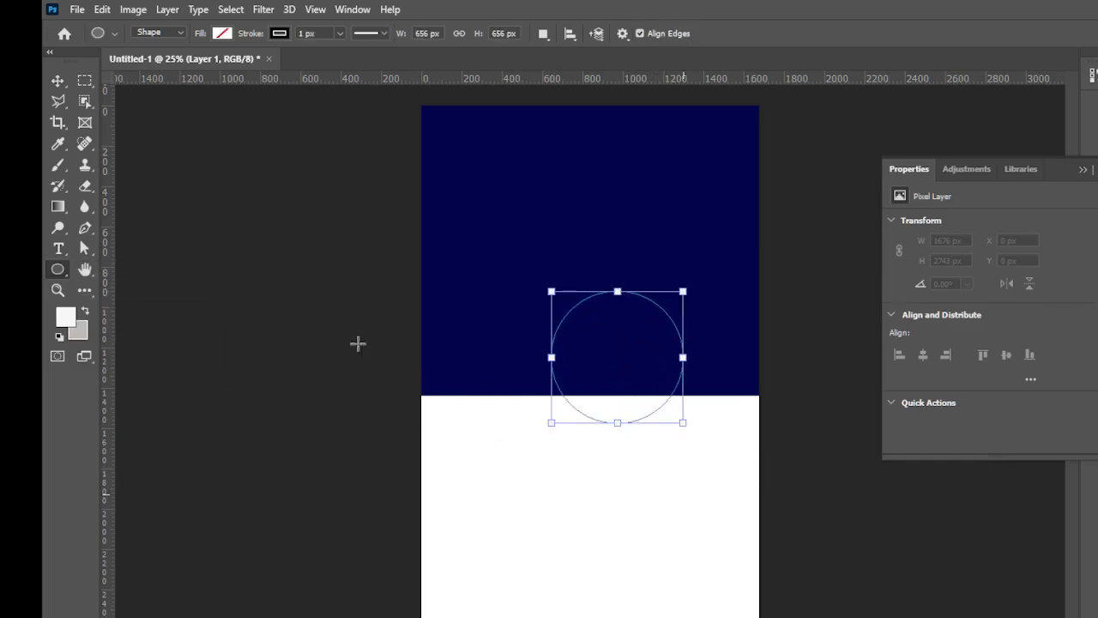
- Fill the circle with bright green
left_click(57, 81)
key("F7")
left_click_drag(986, 321, 980, 319)
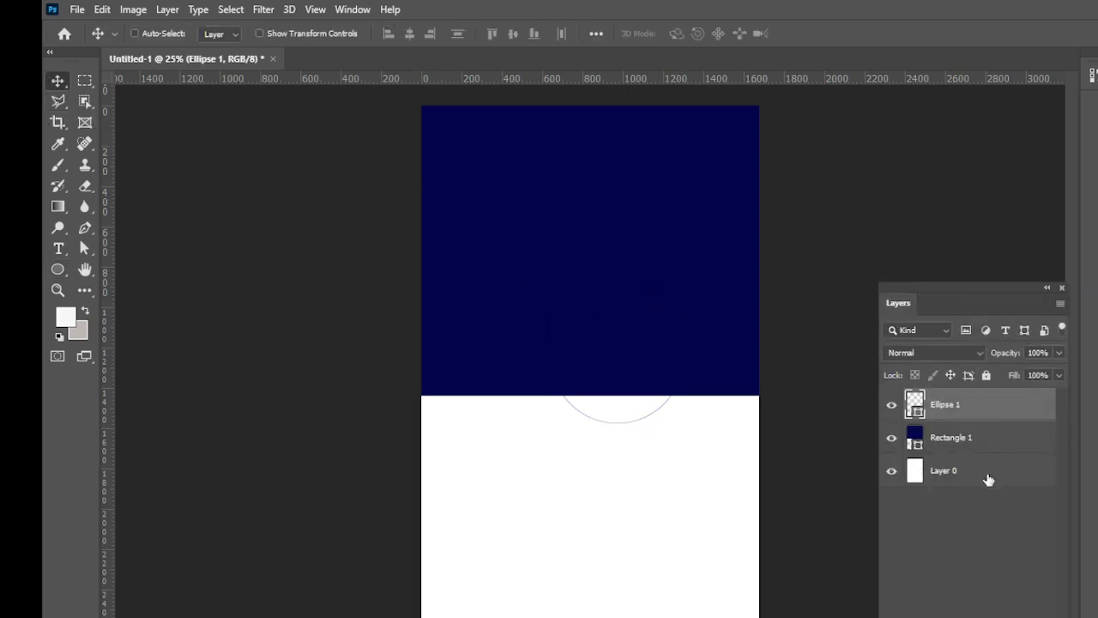
left_click(57, 269)
left_click(222, 32)
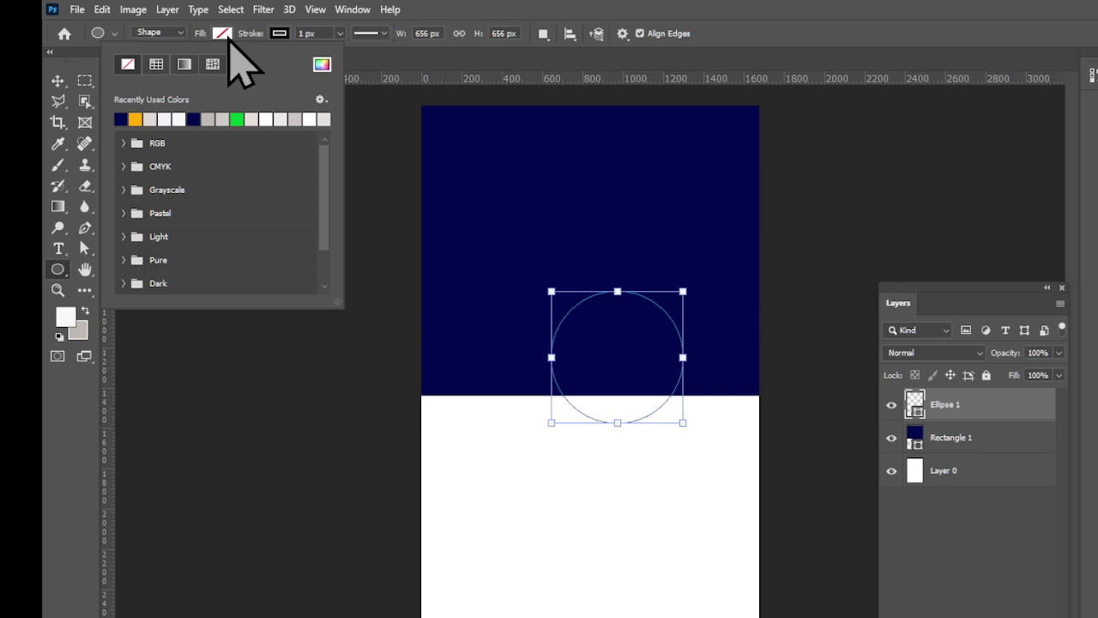
left_click(232, 115)
left_click(288, 40)
left_click(283, 34)
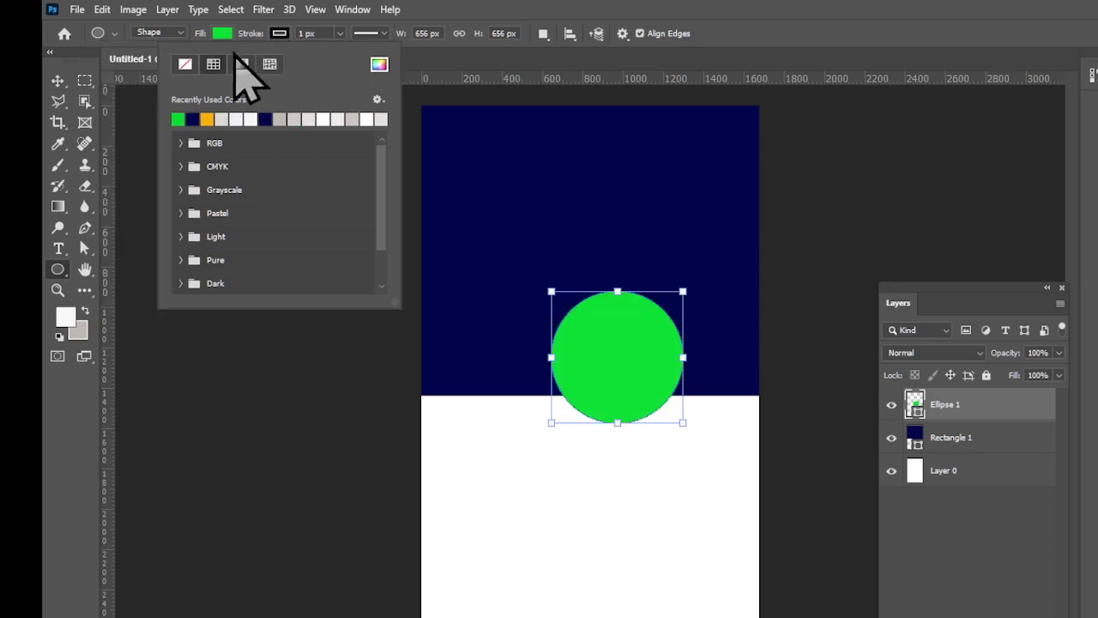
- Center the green circle horizontally inside the navy area and scale it up to about 760 px in diameter
left_click(58, 81)
left_click_drag(595, 324, 586, 269)
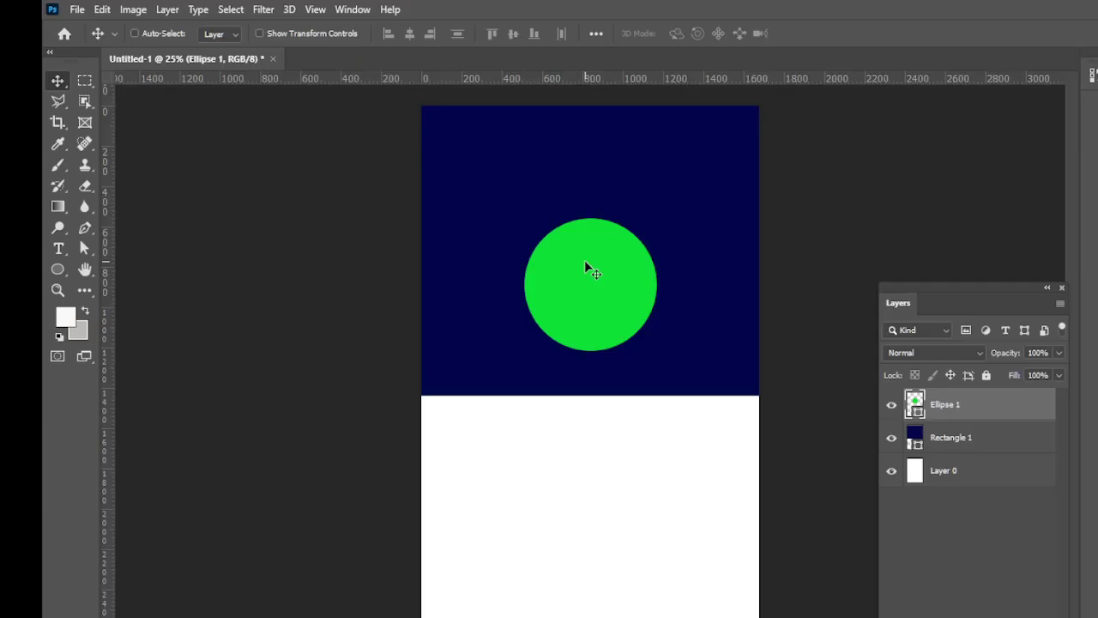
key("ctrl+t")
left_click_drag(654, 351, 664, 360)
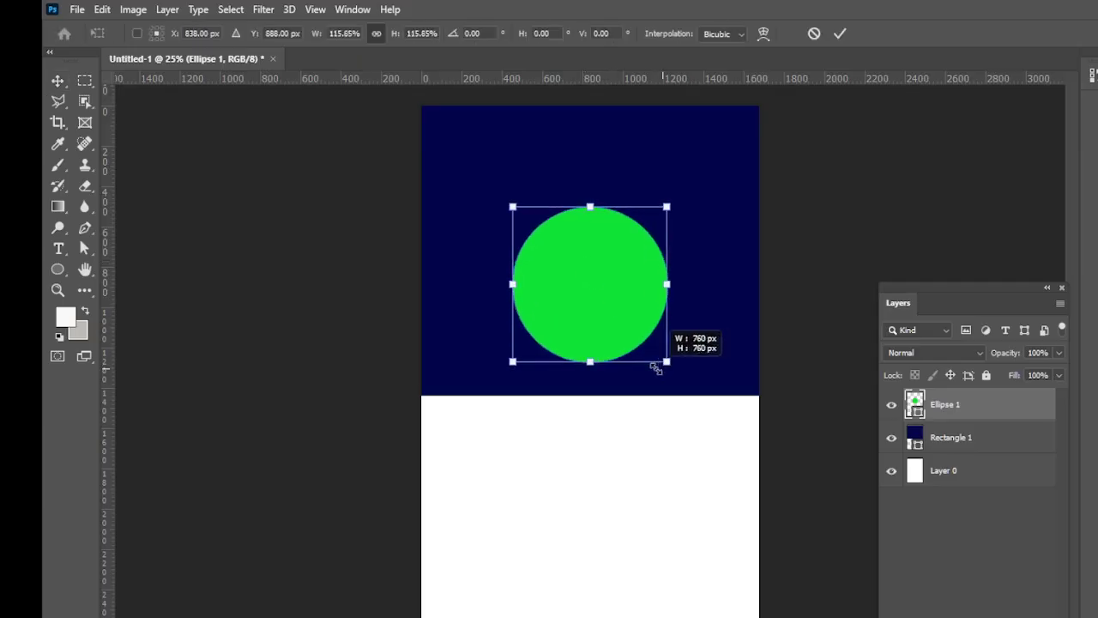
left_click(58, 80)
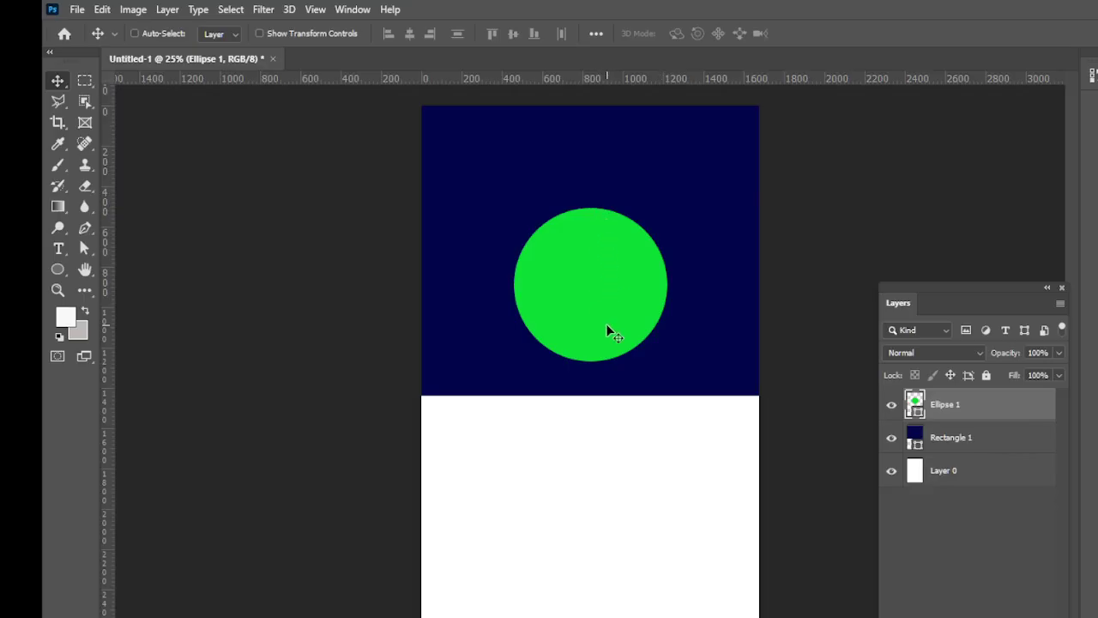
- Nudge the green circle slightly down within the navy area
key("shift+Down")
key("shift+Down")
key("shift+Down")
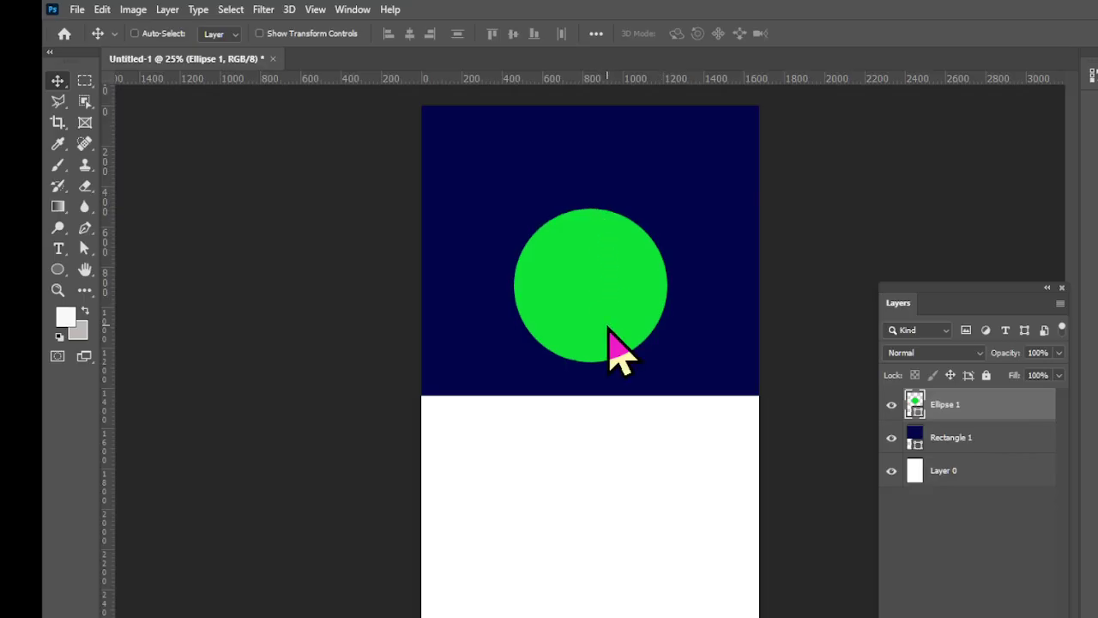
key("shift+Down")
key("shift+Down")
key("shift+Down")
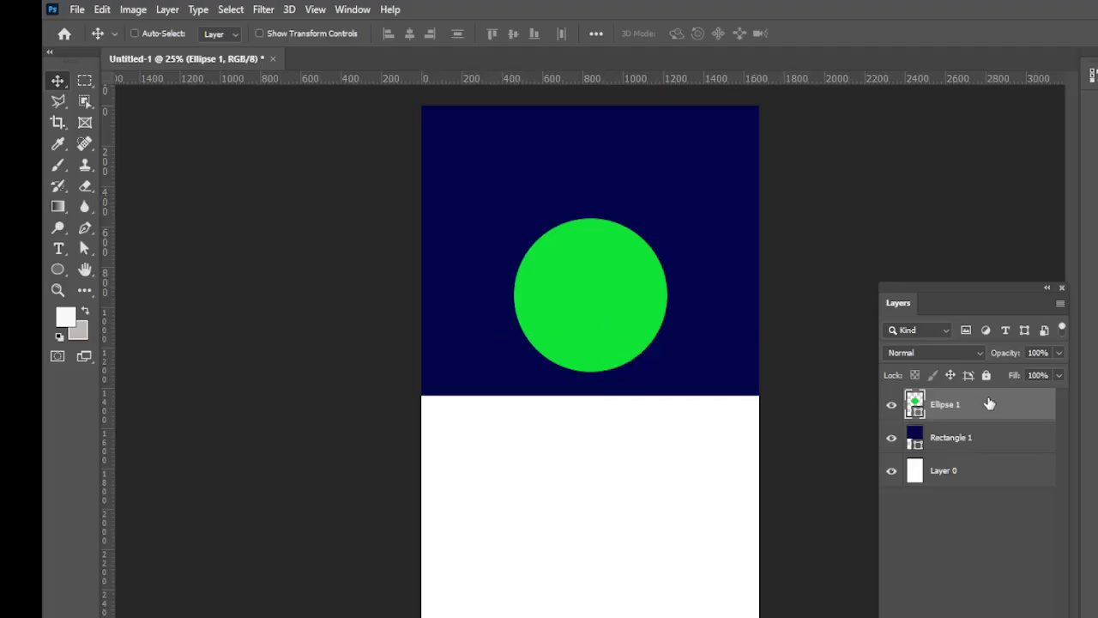
- Rasterize the navy rectangle layer and the green circle layer
left_click(993, 450)
right_click(995, 443)
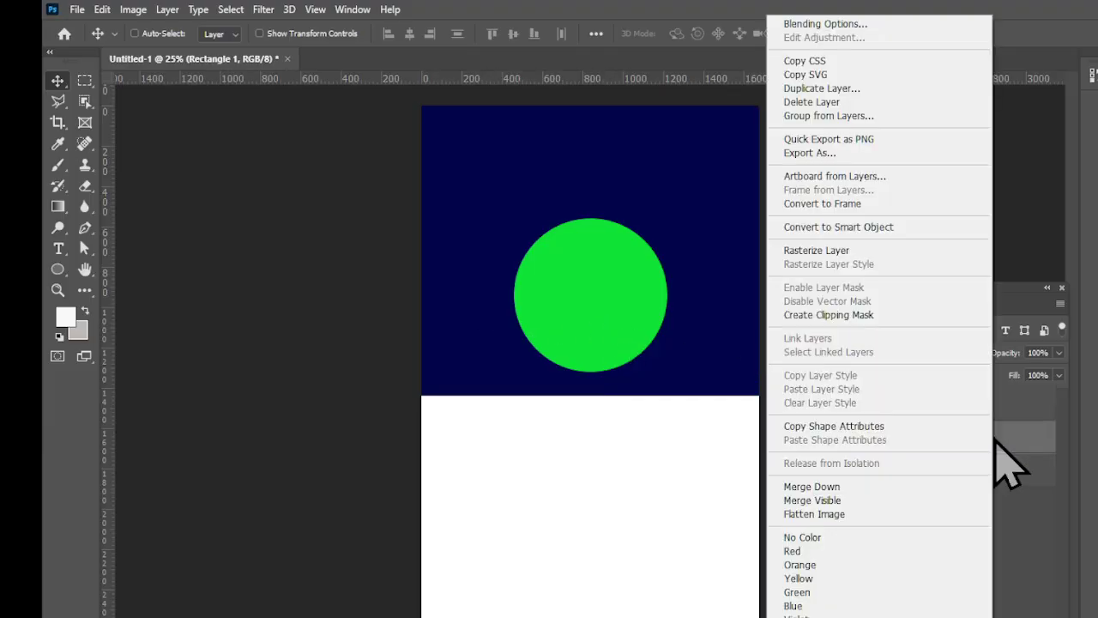
left_click(902, 250)
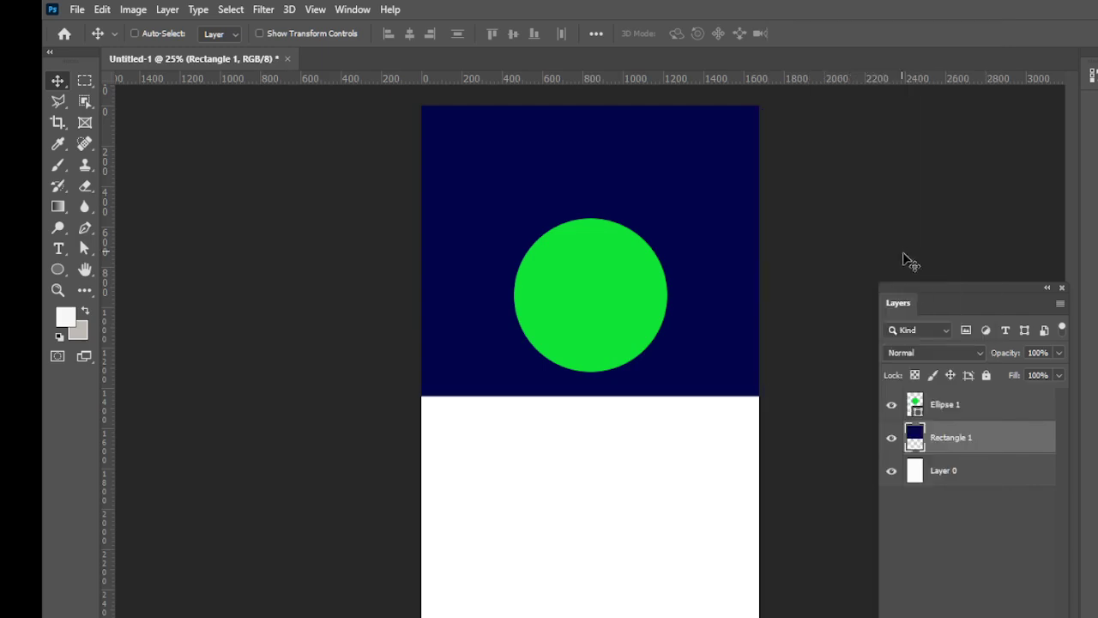
left_click(988, 409)
right_click(988, 414)
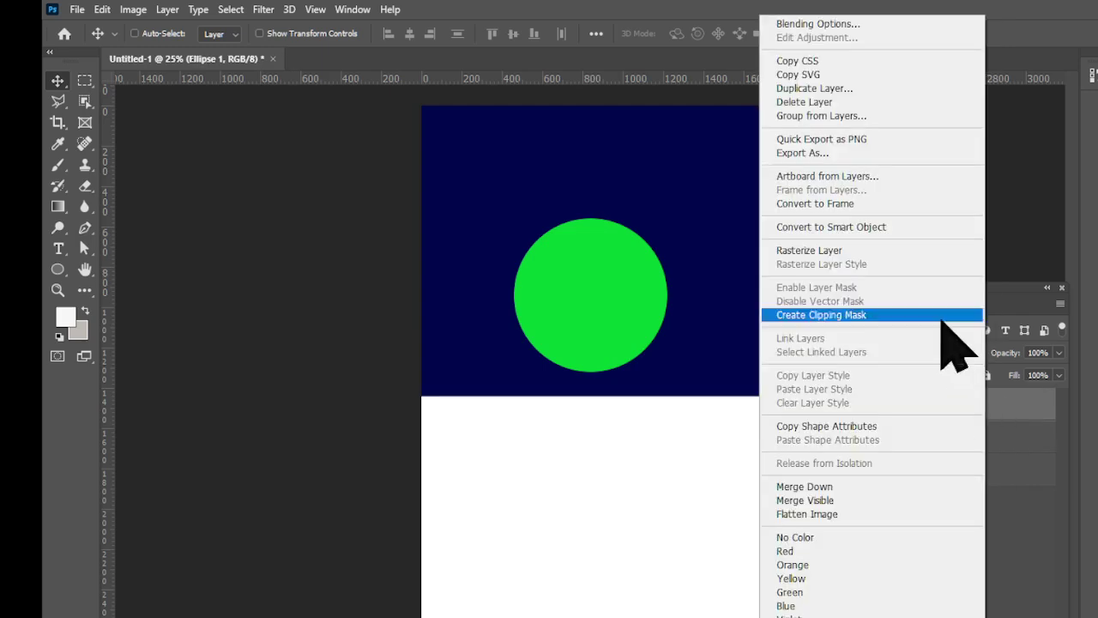
left_click(905, 252)
- Cut away the navy rectangle's lower-left corner with a polygonal selection whose diagonal edge touches the green circle's lower left, then deselect
left_click(58, 102)
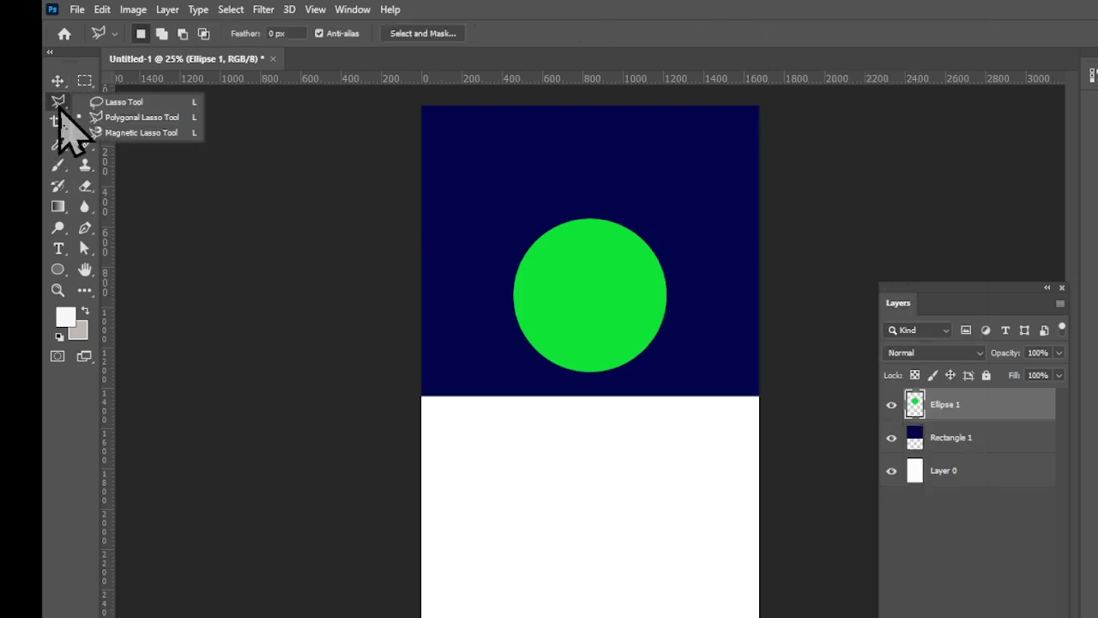
left_click(89, 117)
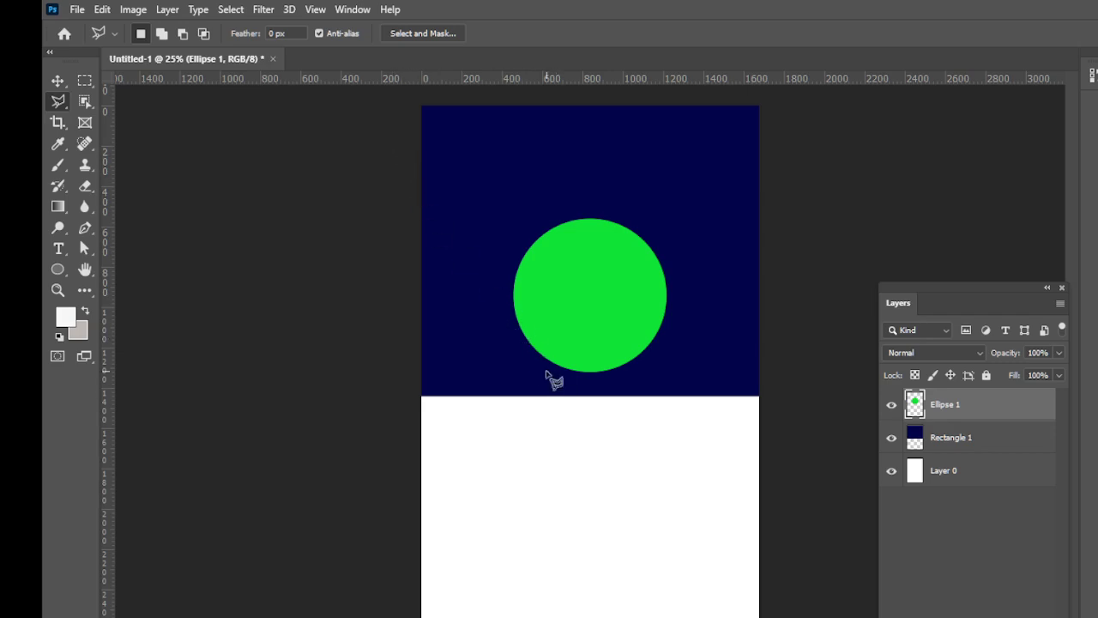
left_click(979, 439)
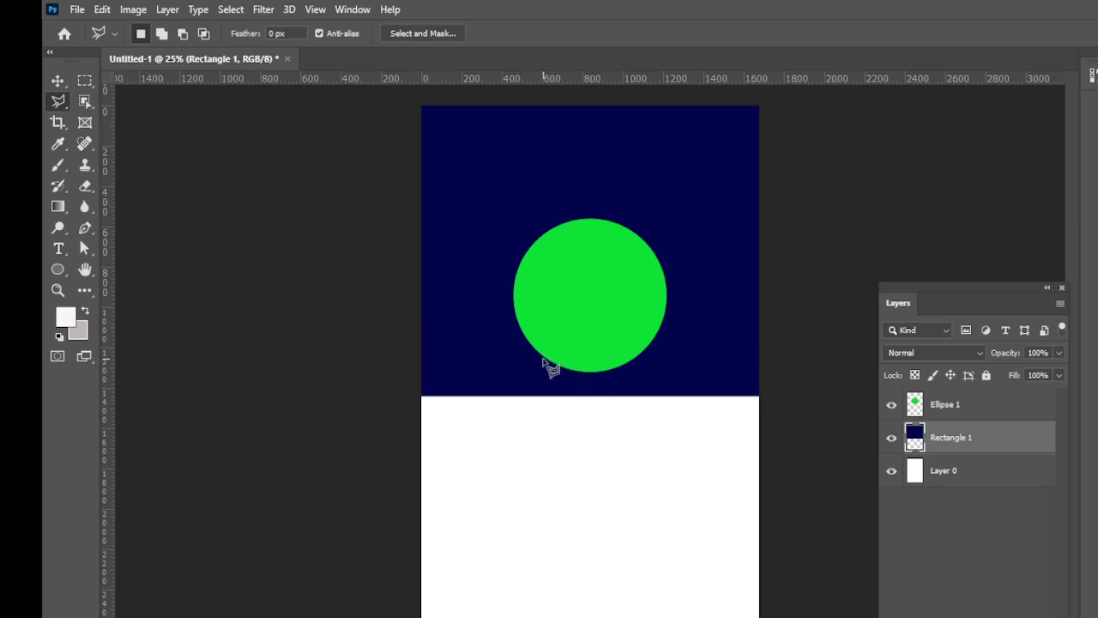
scroll(551, 393, "up", 4)
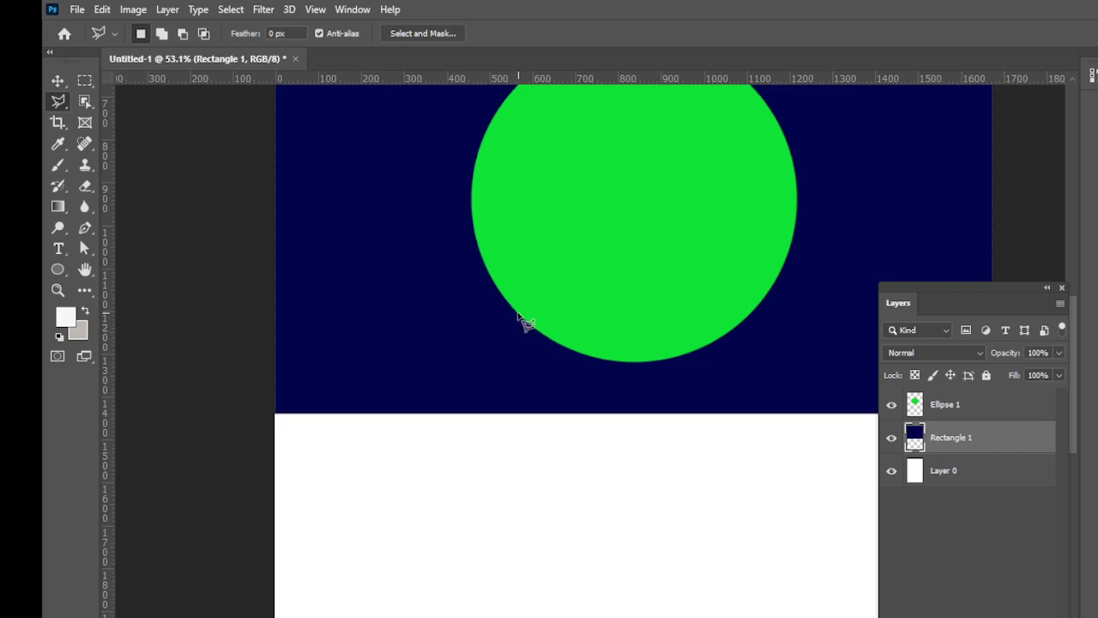
left_click(308, 89)
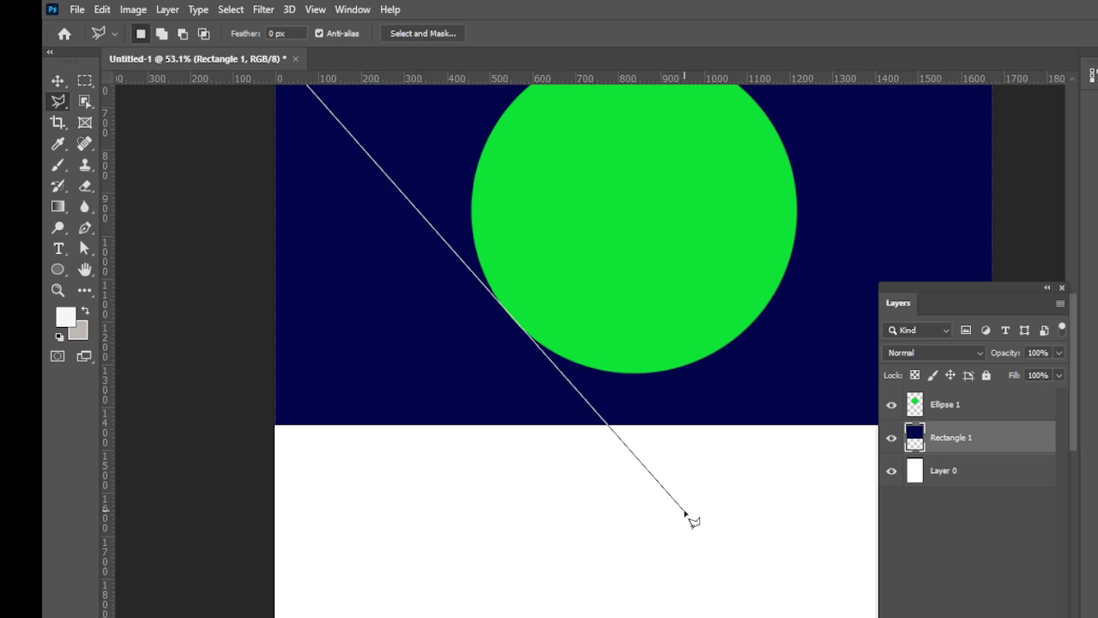
left_click(189, 511)
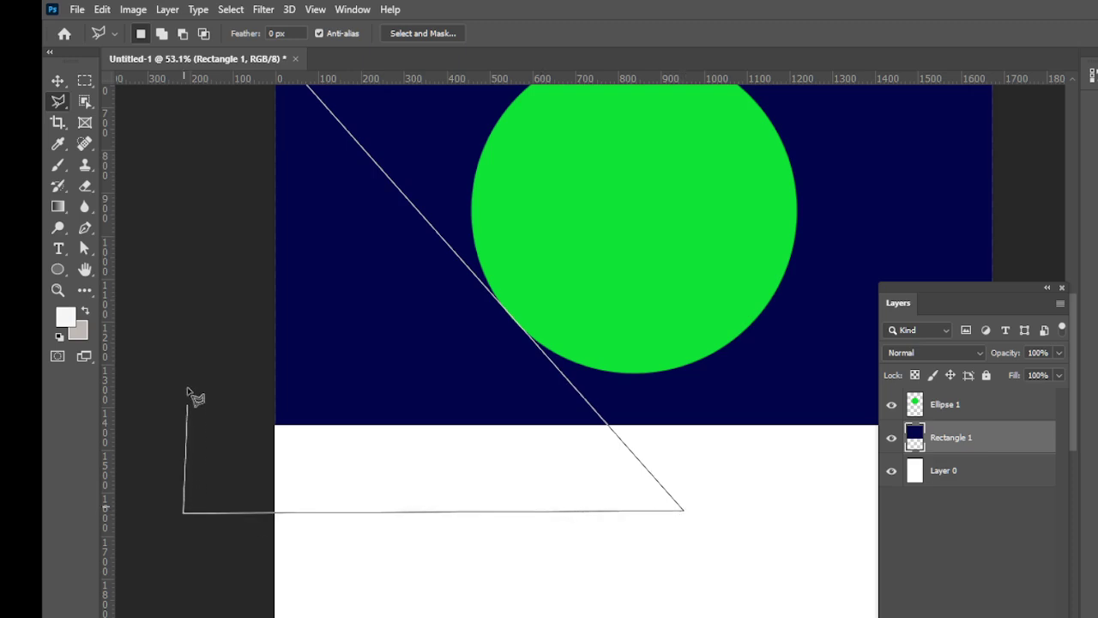
left_click(217, 148)
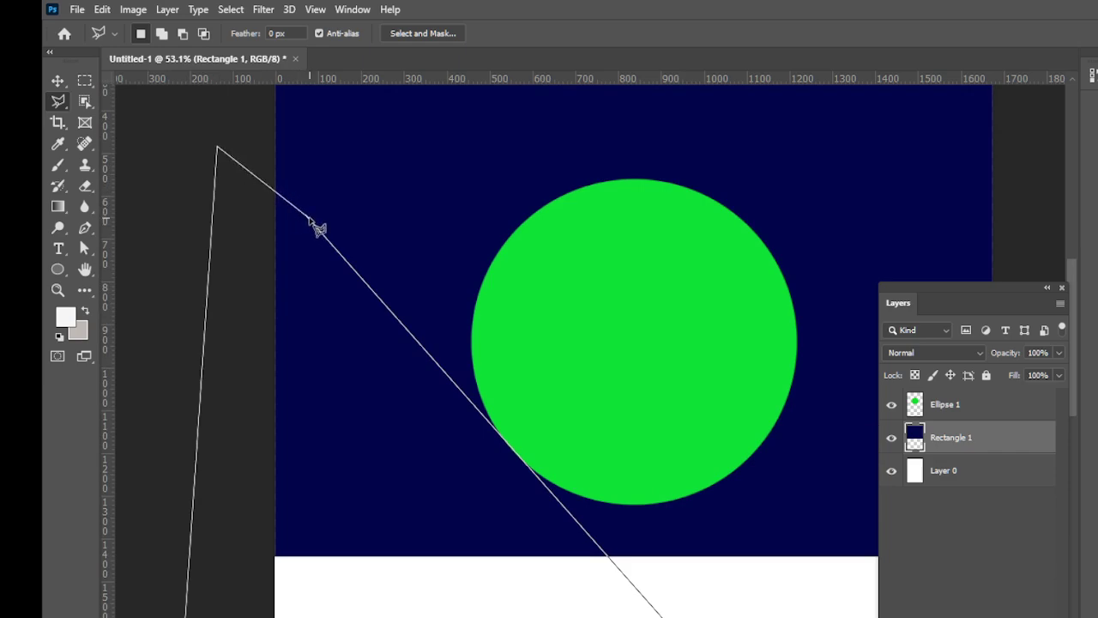
left_click(227, 125)
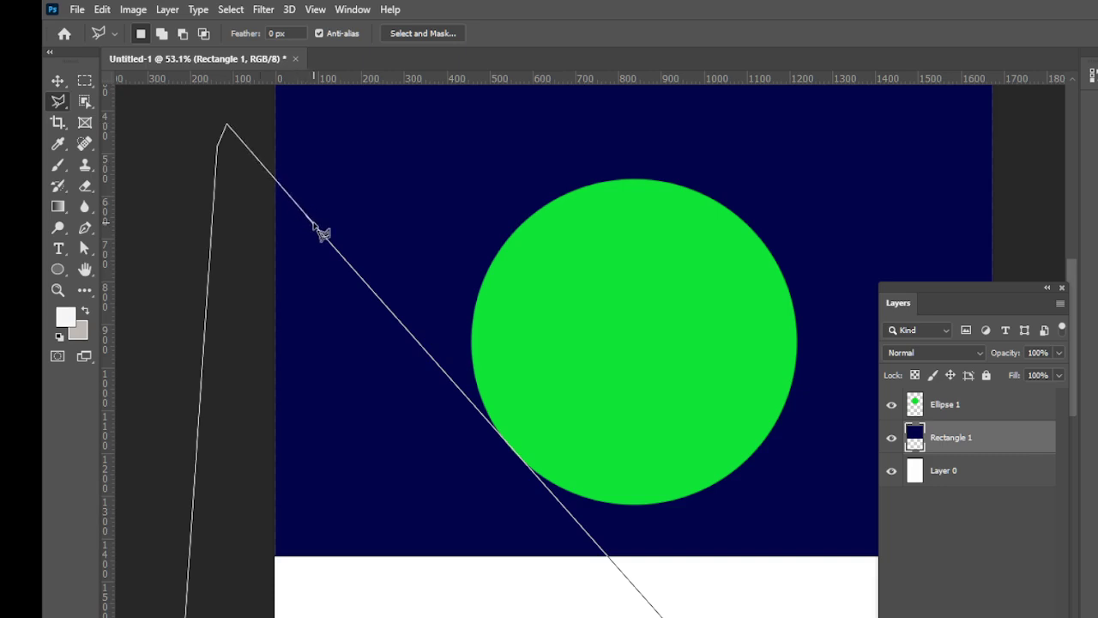
left_click(313, 223)
double_click(317, 234)
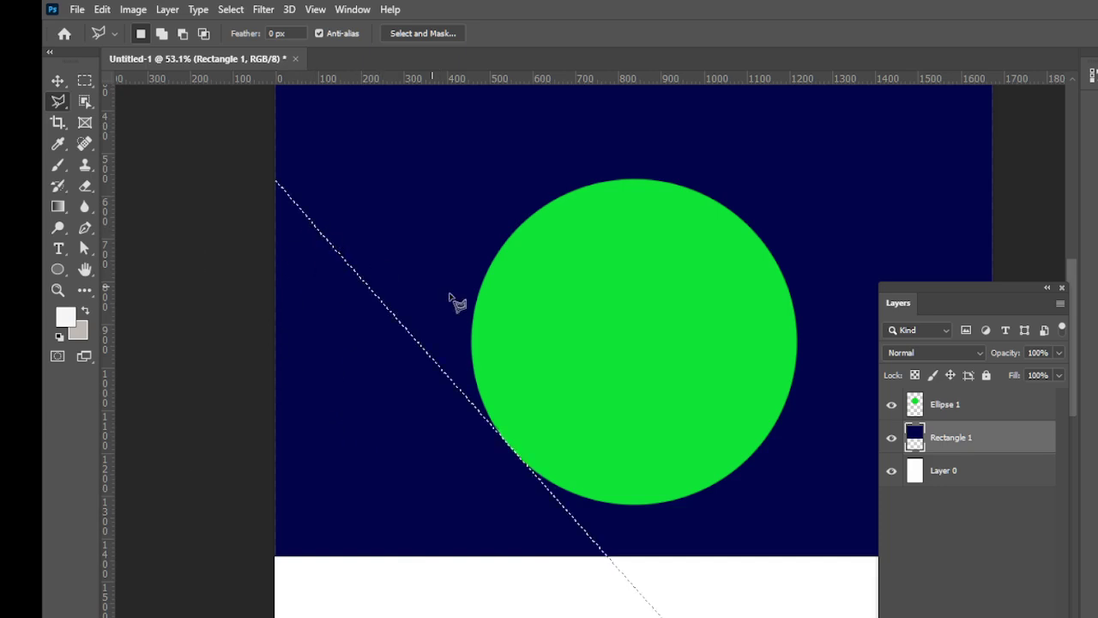
key("Delete")
key("ctrl+d")
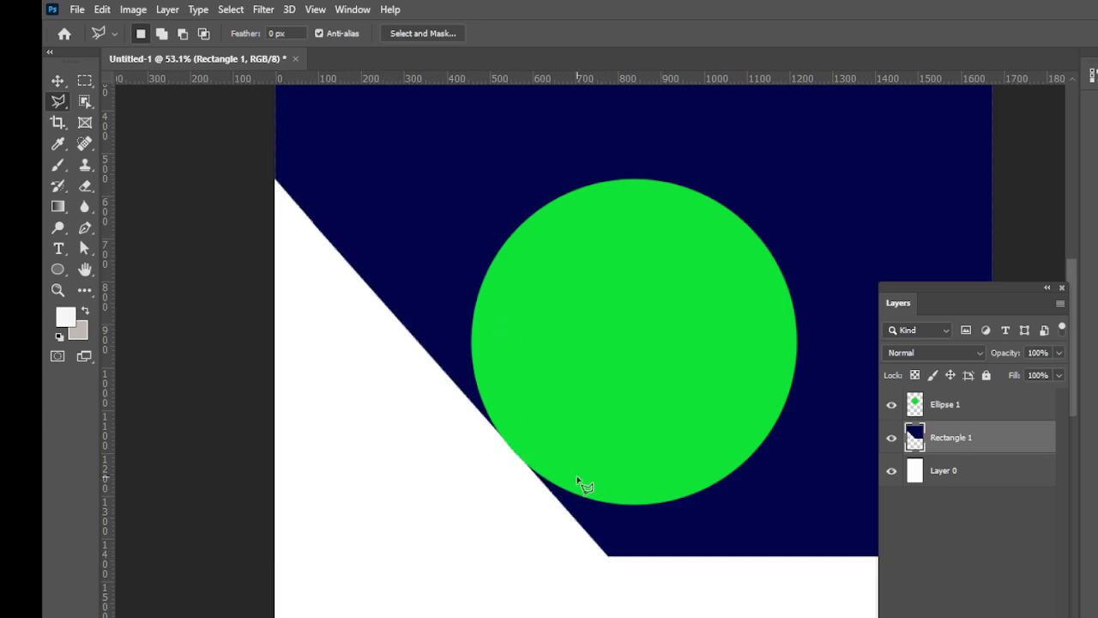
- Try to cut a wedge from the navy shape between the green circle's upper right and the card's right edge, then undo and deselect
key("ctrl+minus")
scroll(446, 437, "right", 3)
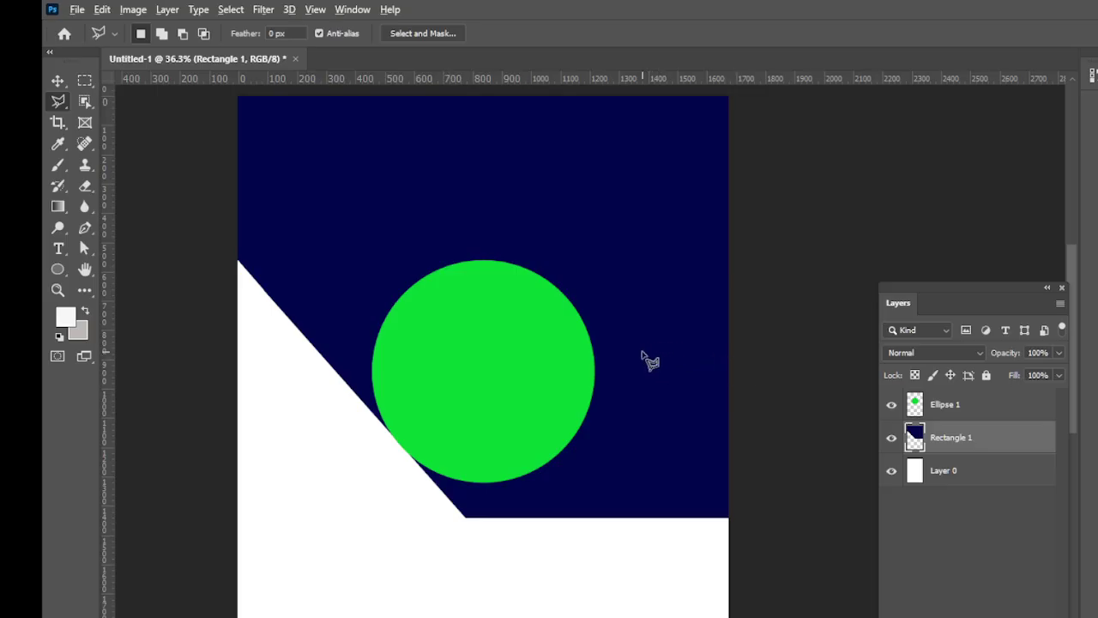
scroll(644, 357, "up", 1)
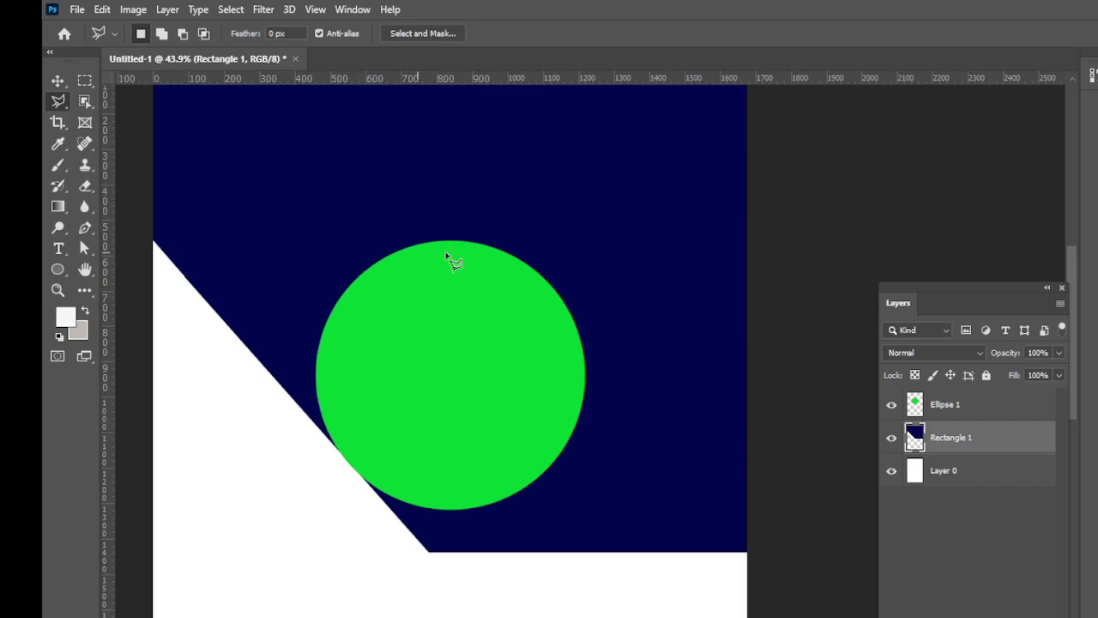
scroll(592, 307, "right", 1)
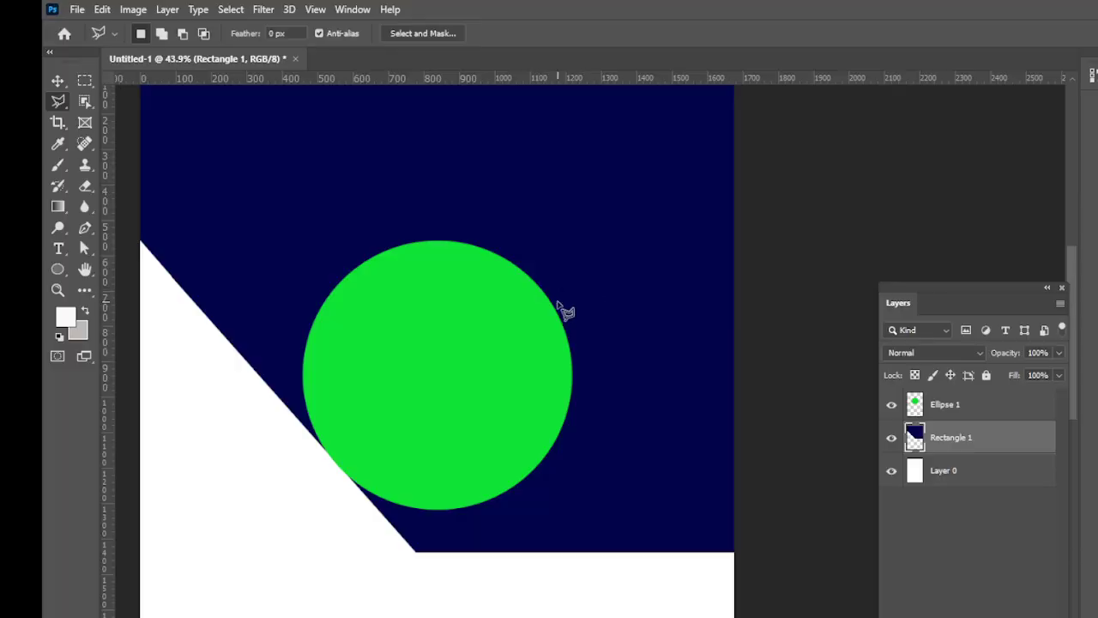
left_click(555, 309)
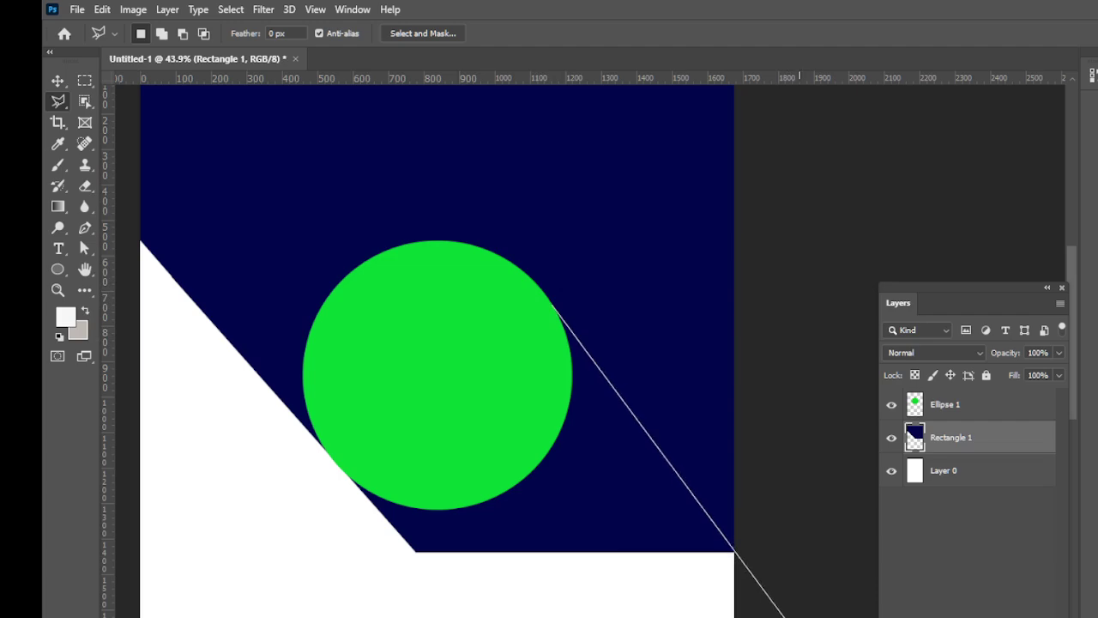
left_click(798, 197)
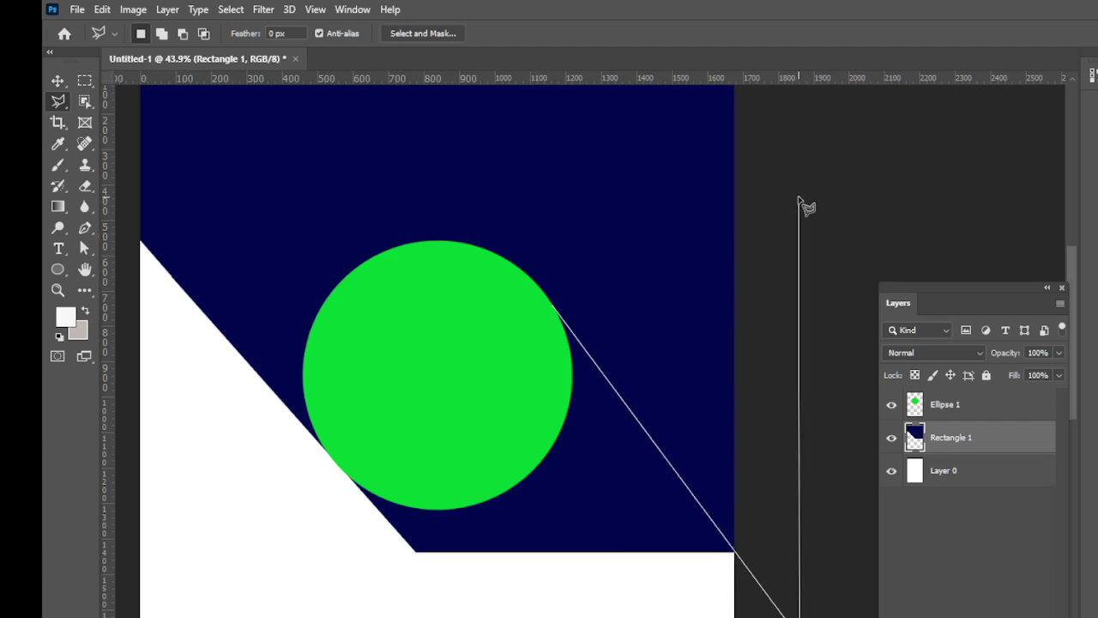
left_click(553, 306)
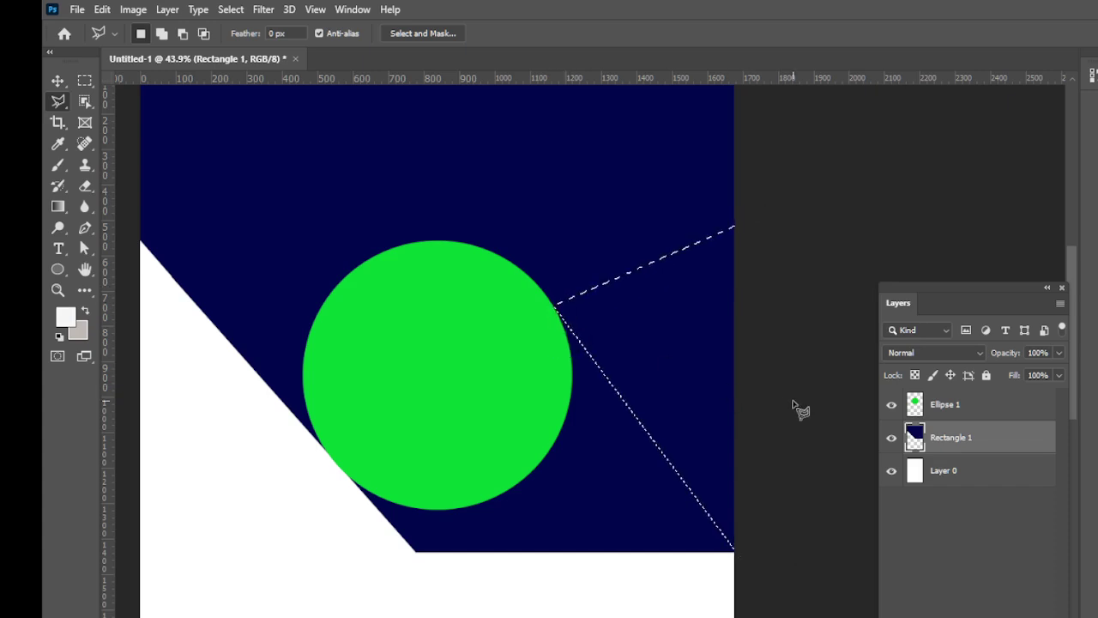
key("Delete")
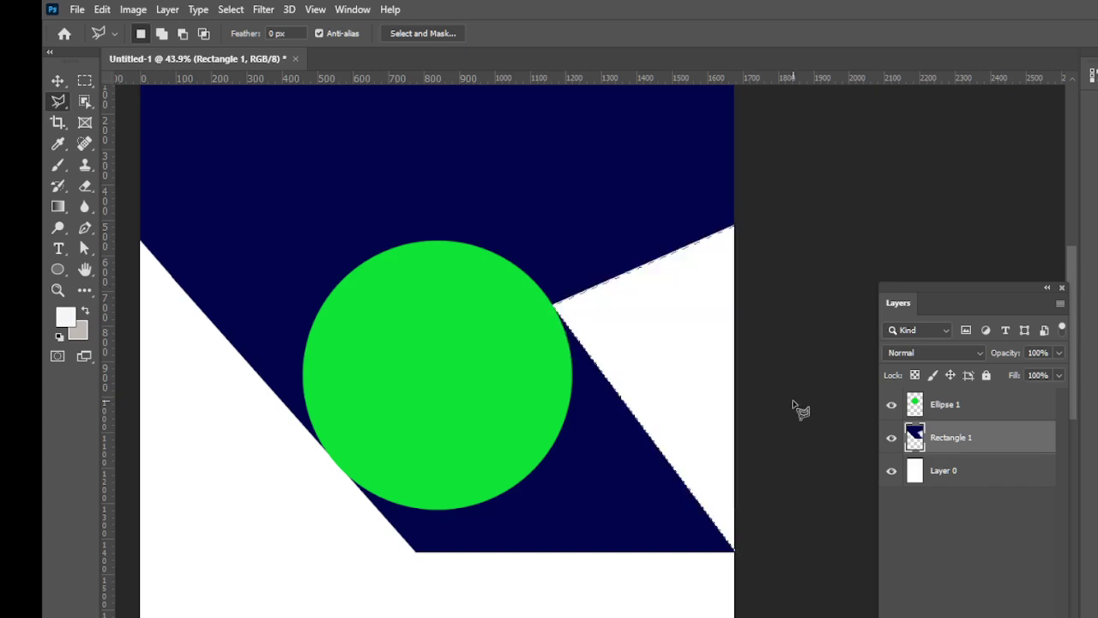
key("ctrl+s")
key("Escape")
key("ctrl+z")
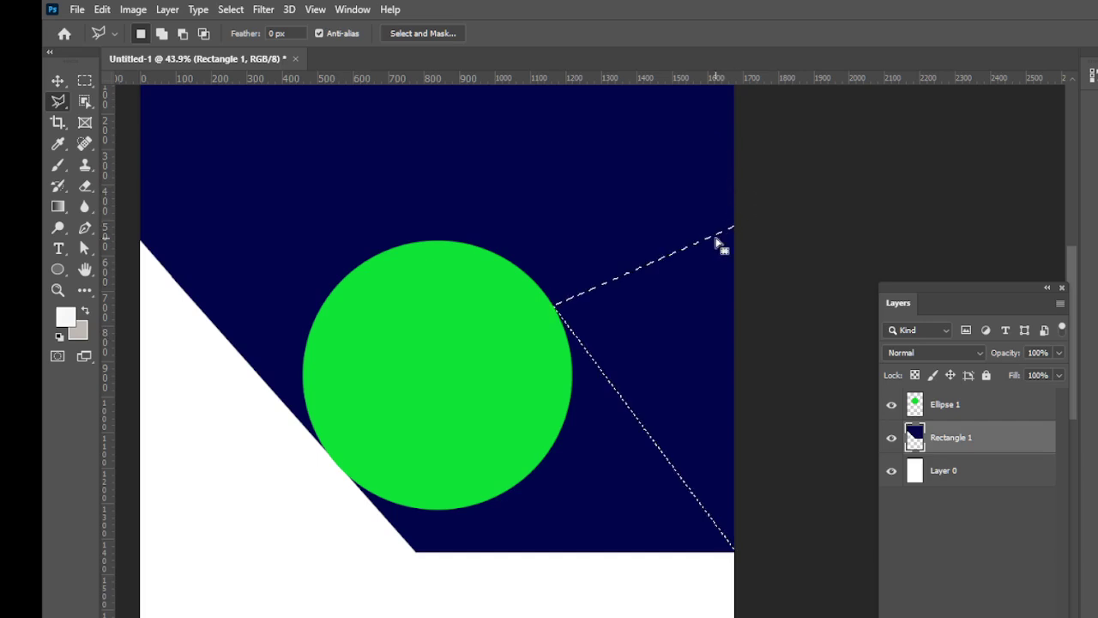
key("ctrl+d")
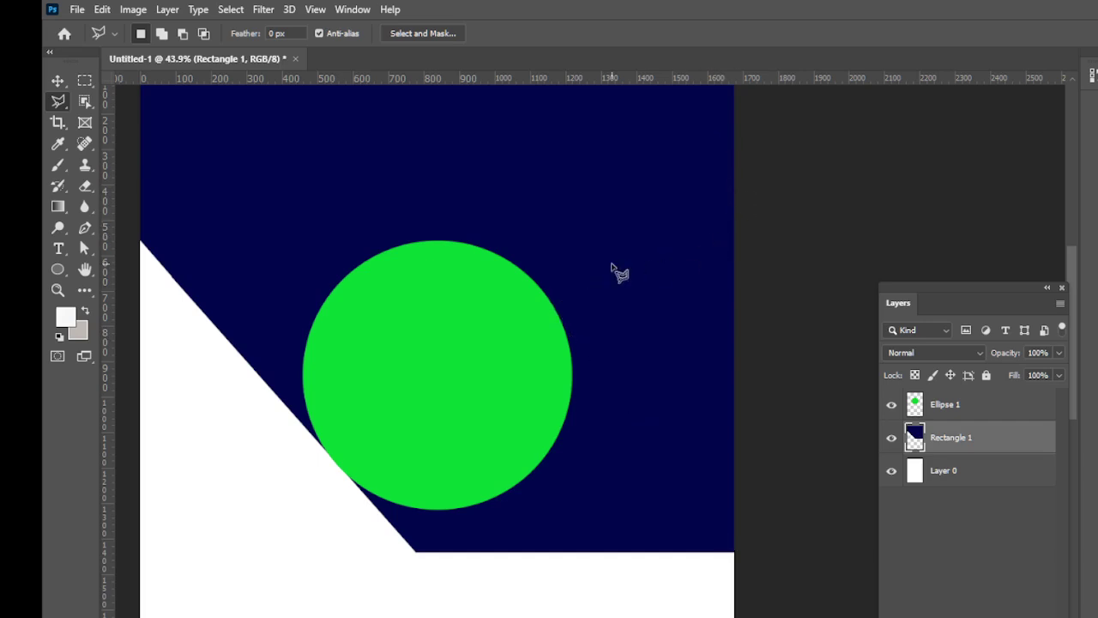
- Delete the navy area below a diagonal from the green circle's upper right to the shape's lower-right corner using a polygonal selection, then deselect
left_click(550, 301)
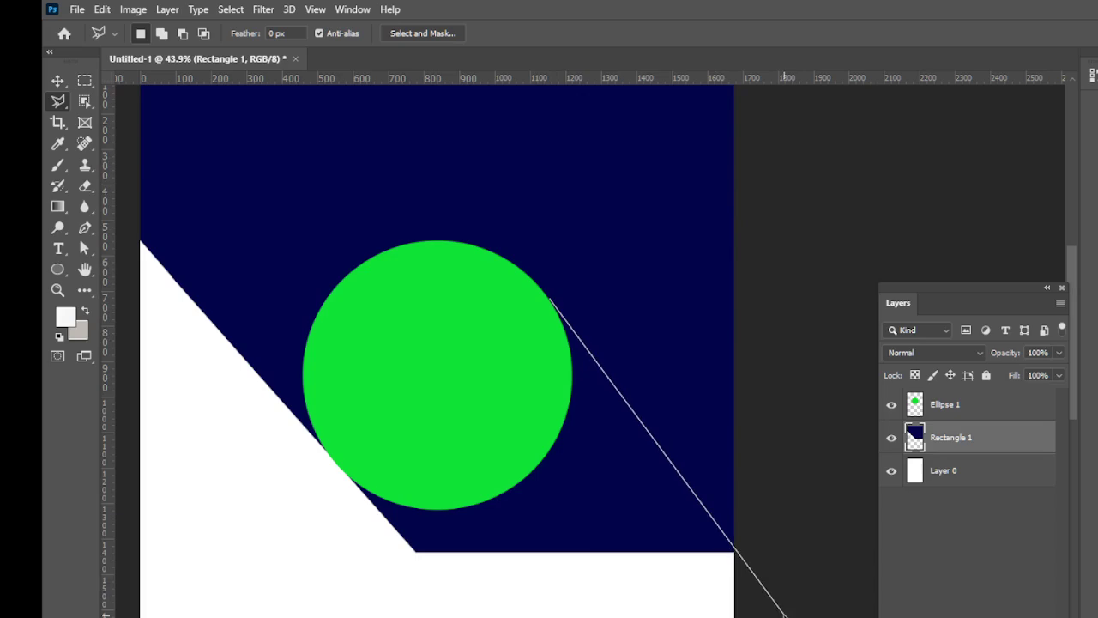
left_click(788, 617)
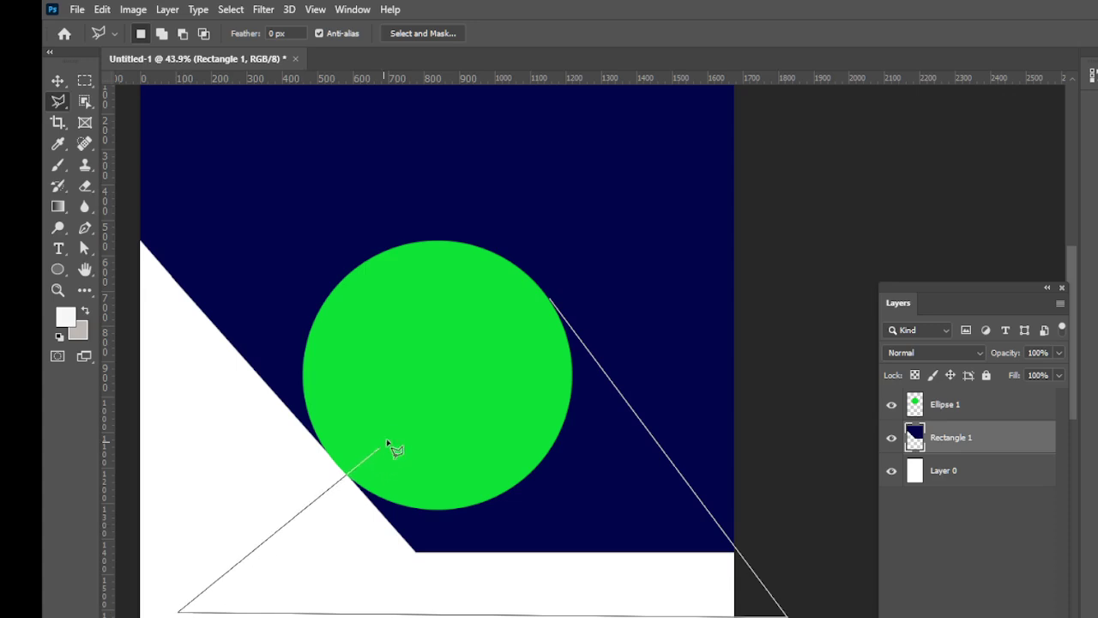
left_click(553, 305)
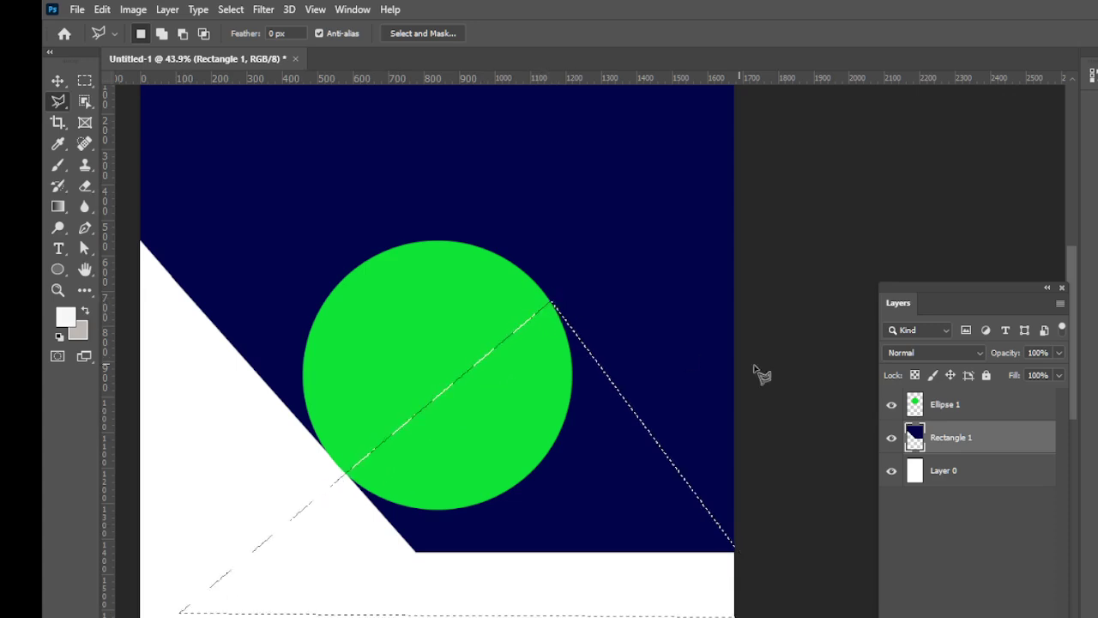
key("Delete")
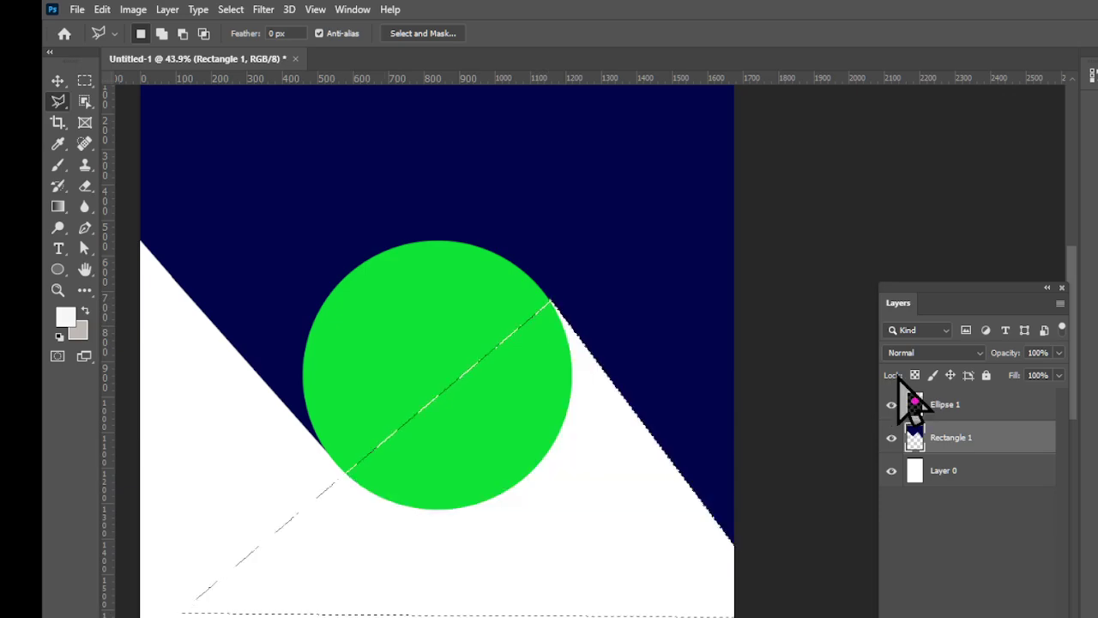
key("ctrl+d")
- Add a 20 px orange outside stroke at 100% opacity to the green circle layer
scroll(760, 318, "down", 3)
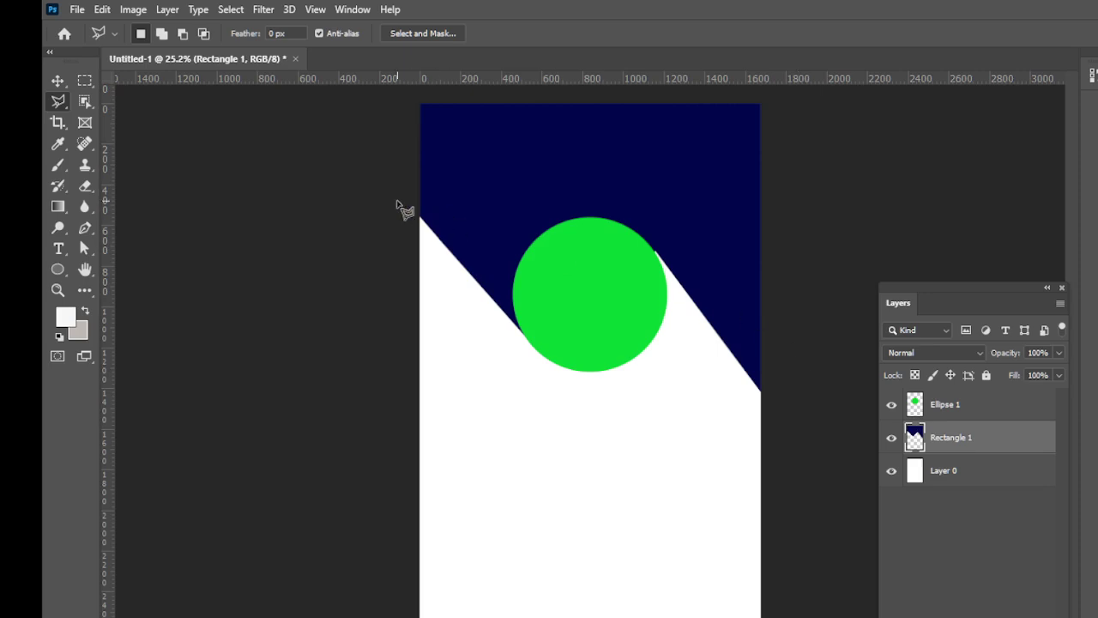
left_click(940, 411)
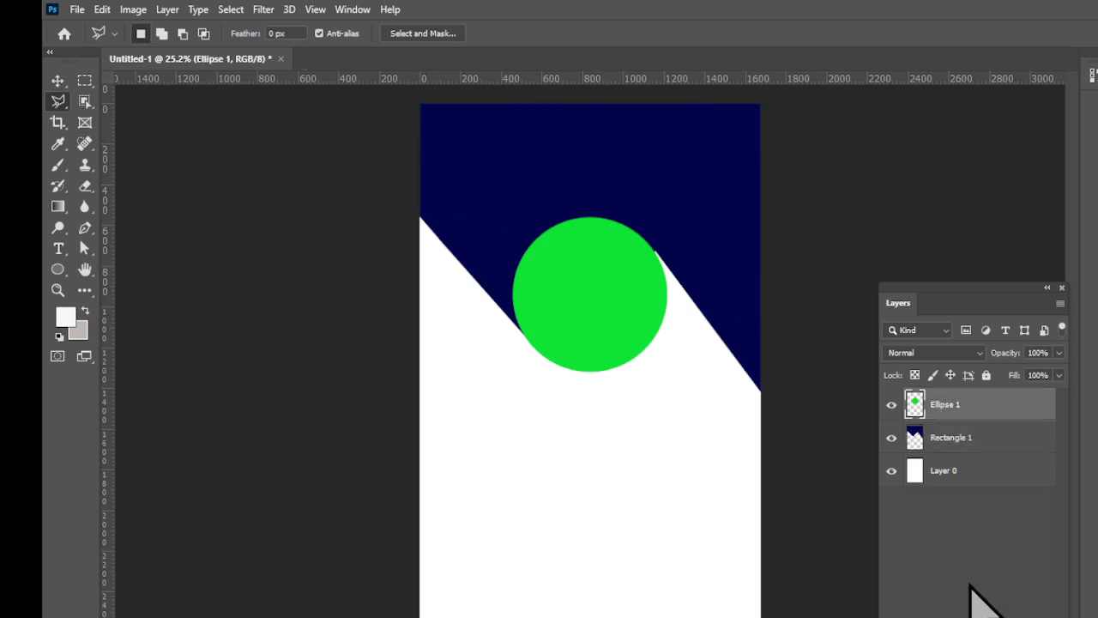
left_click(986, 613)
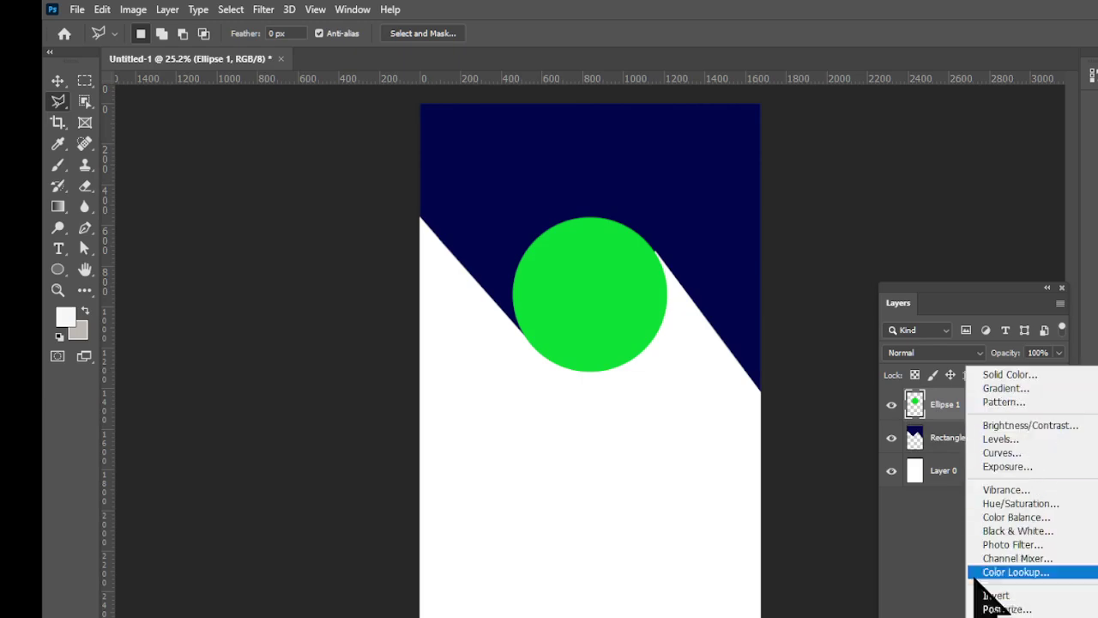
left_click(947, 590)
left_click(945, 614)
left_click(954, 509)
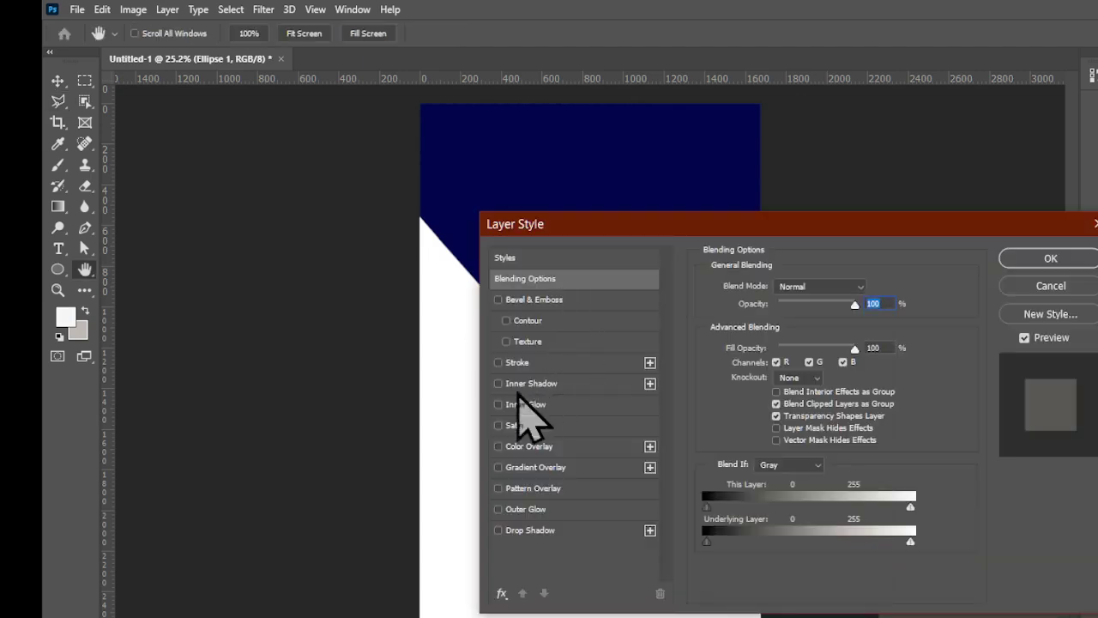
left_click(506, 367)
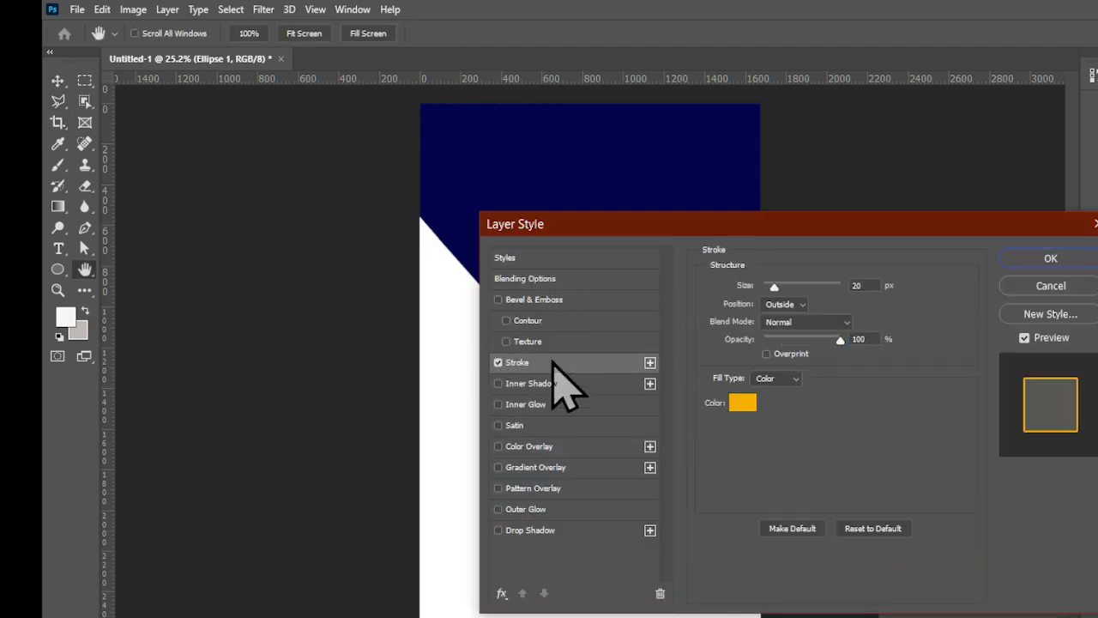
left_click_drag(647, 228, 939, 293)
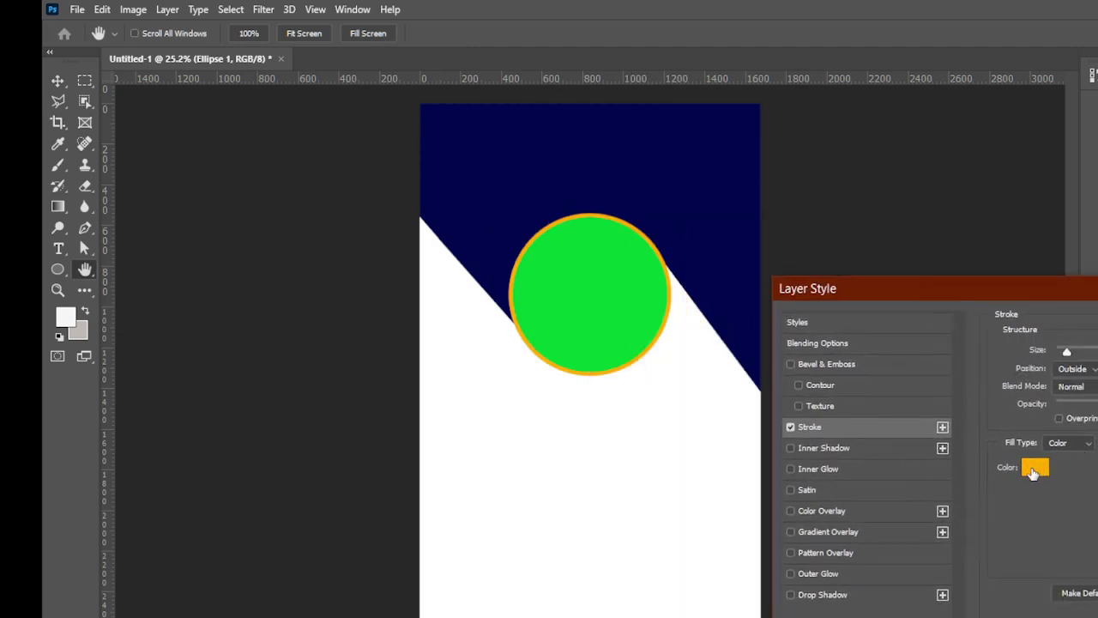
left_click_drag(1071, 296, 848, 233)
left_click(1086, 258)
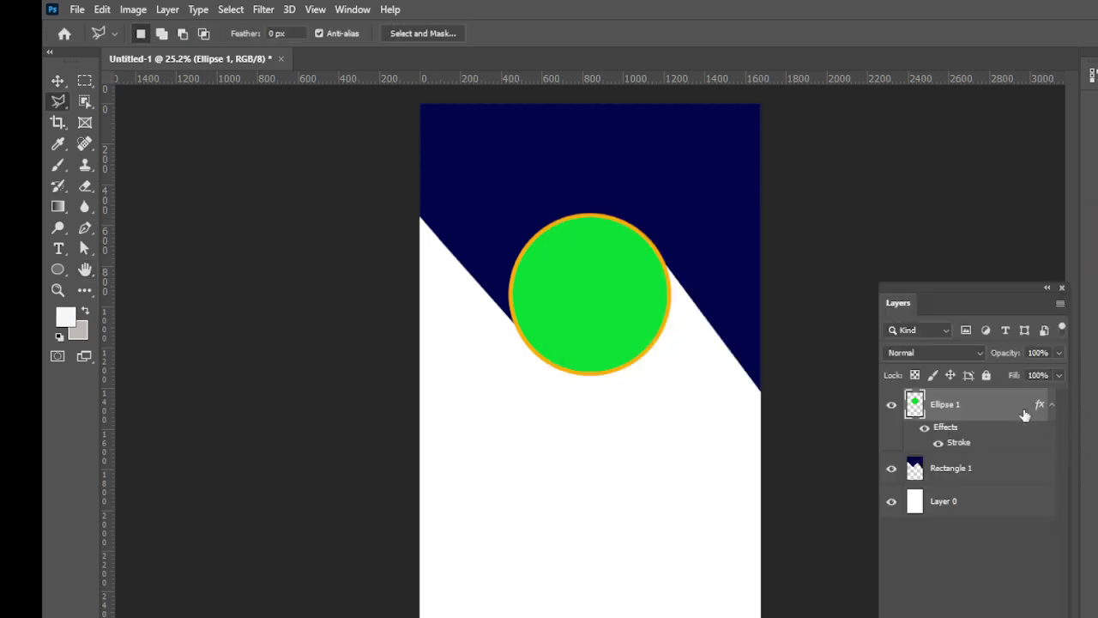
- Copy the green circle's layer style and paste it onto the navy shape layer
right_click(1015, 407)
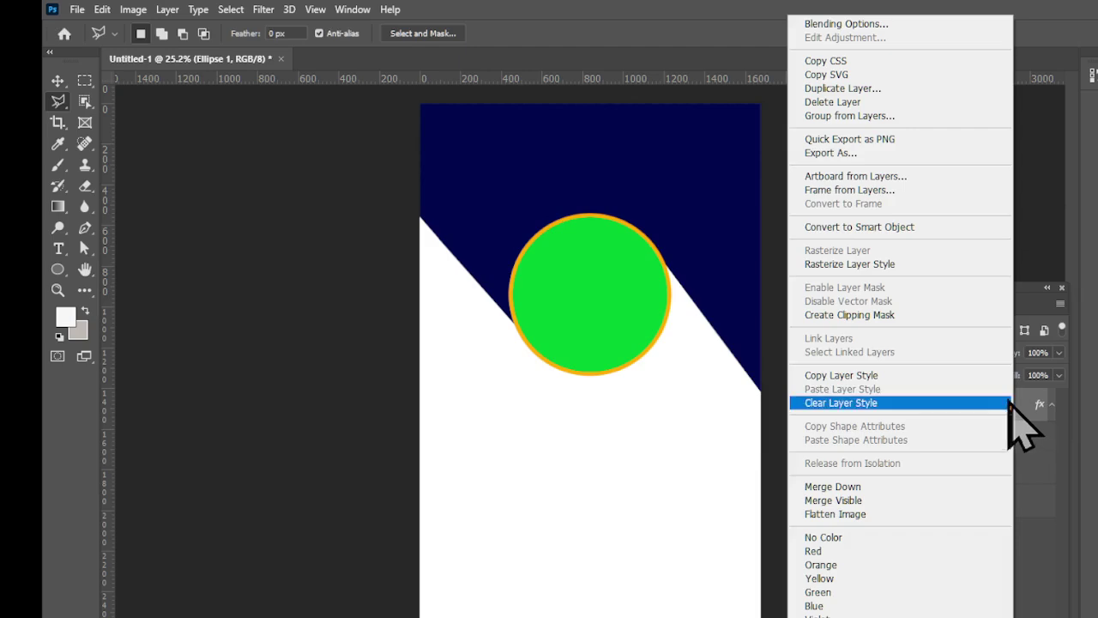
left_click(951, 375)
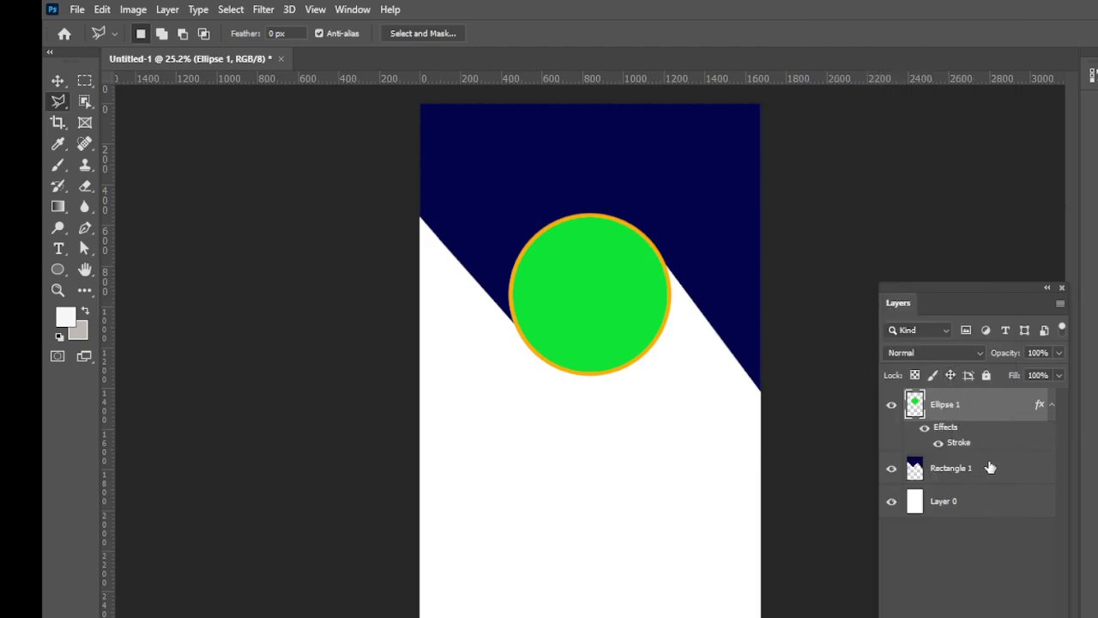
left_click(993, 474)
right_click(993, 474)
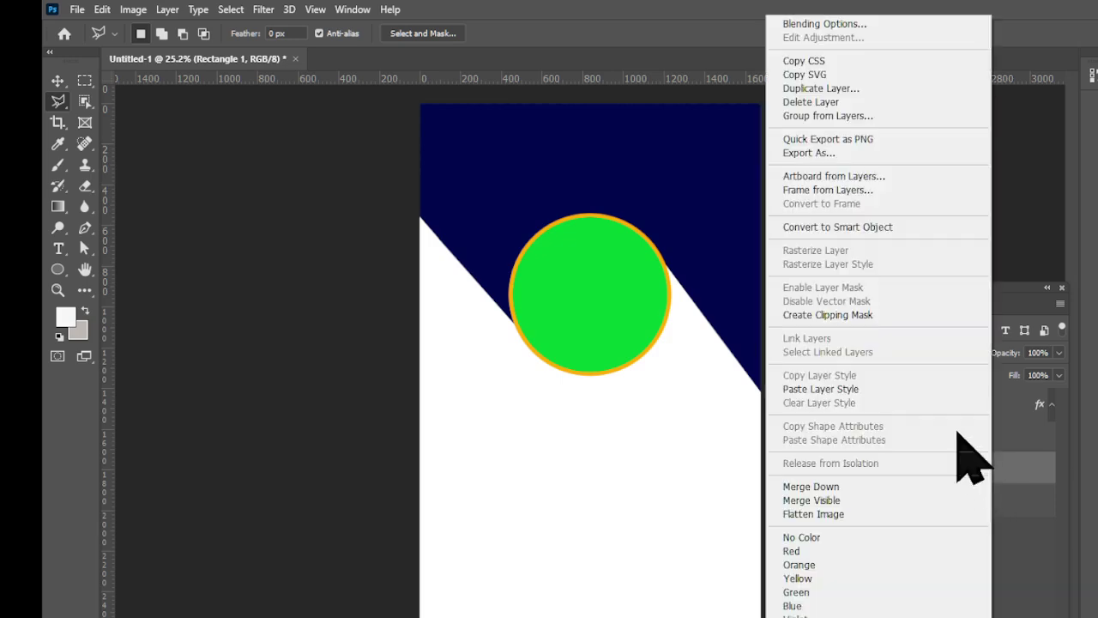
left_click(916, 388)
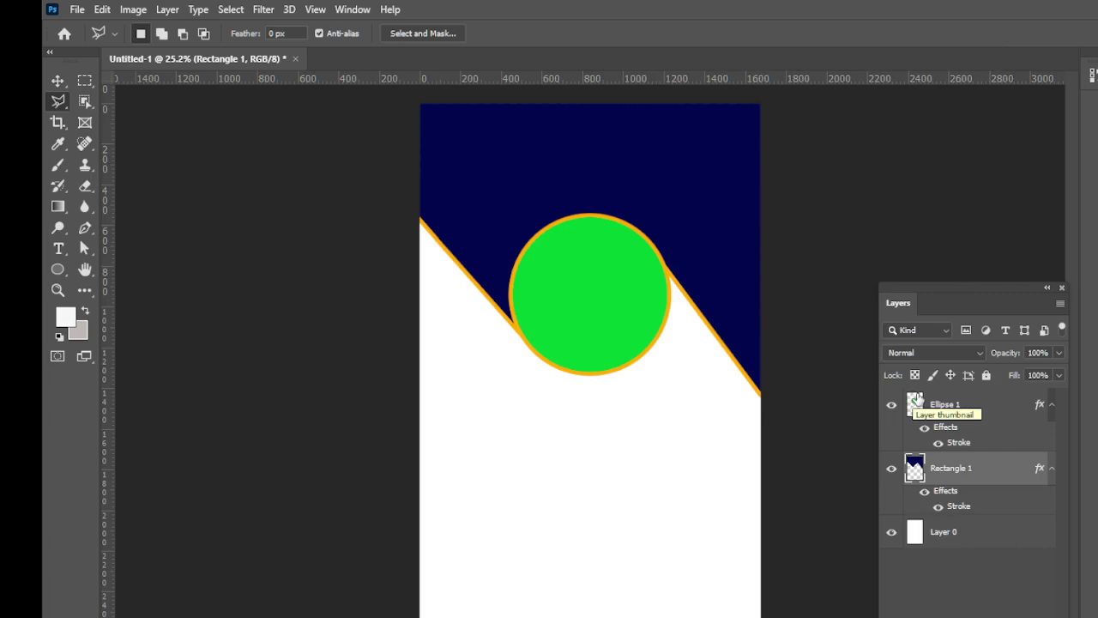
key("ctrl+s")
key("Escape")
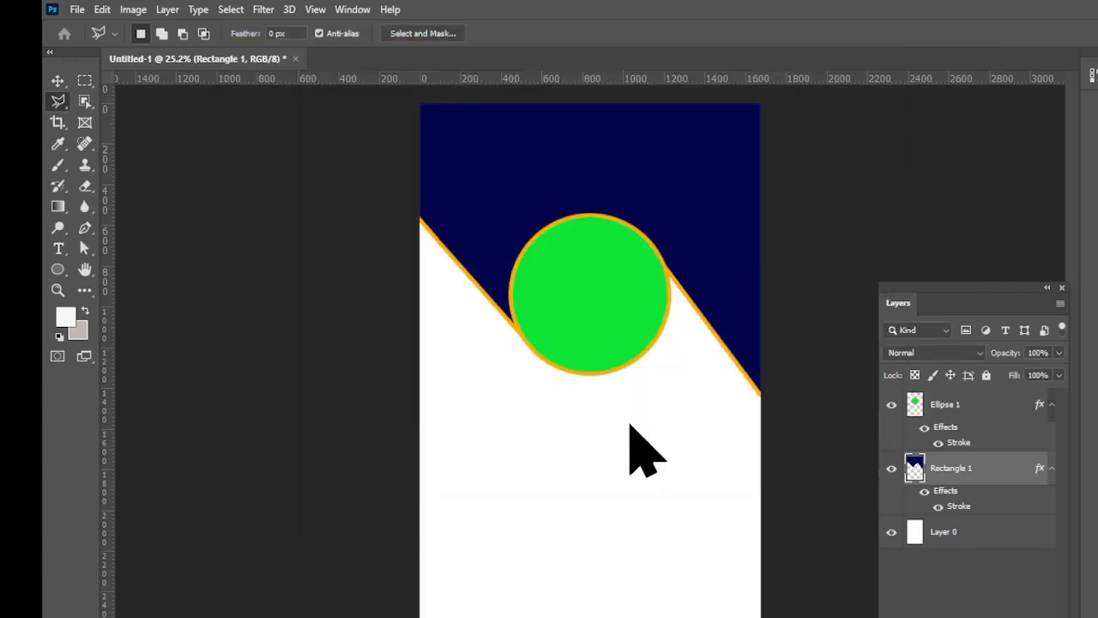
- Start saving the document under a new name and browse to the aPPLE folder inside Documents > Ps Files
key("ctrl+shift+s")
left_click_drag(257, 330, 289, 80)
left_click(329, 38)
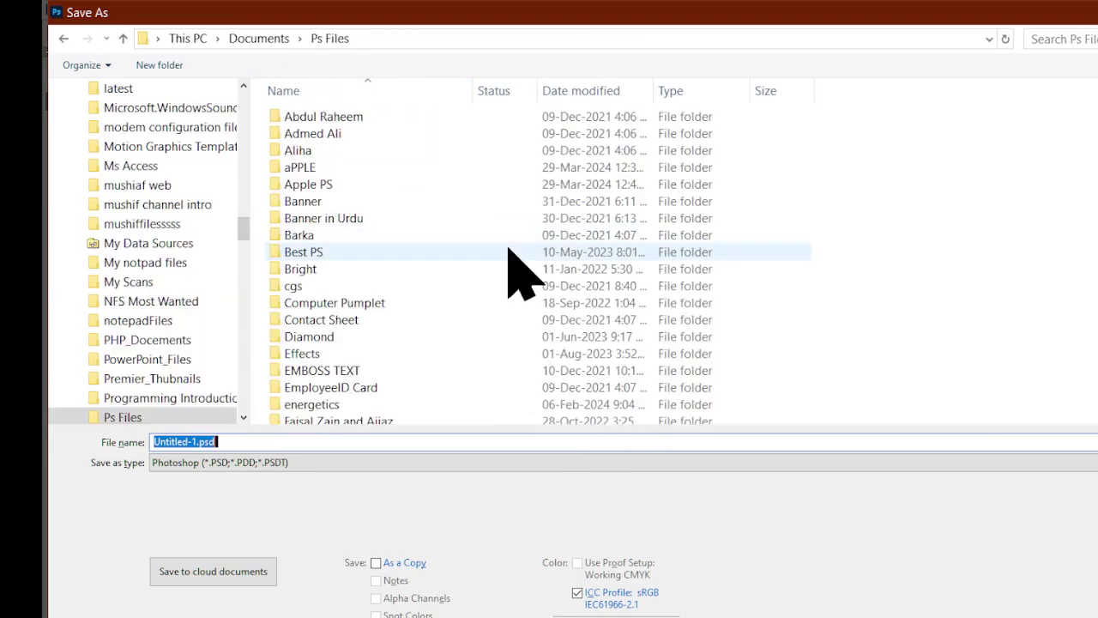
left_click(509, 251)
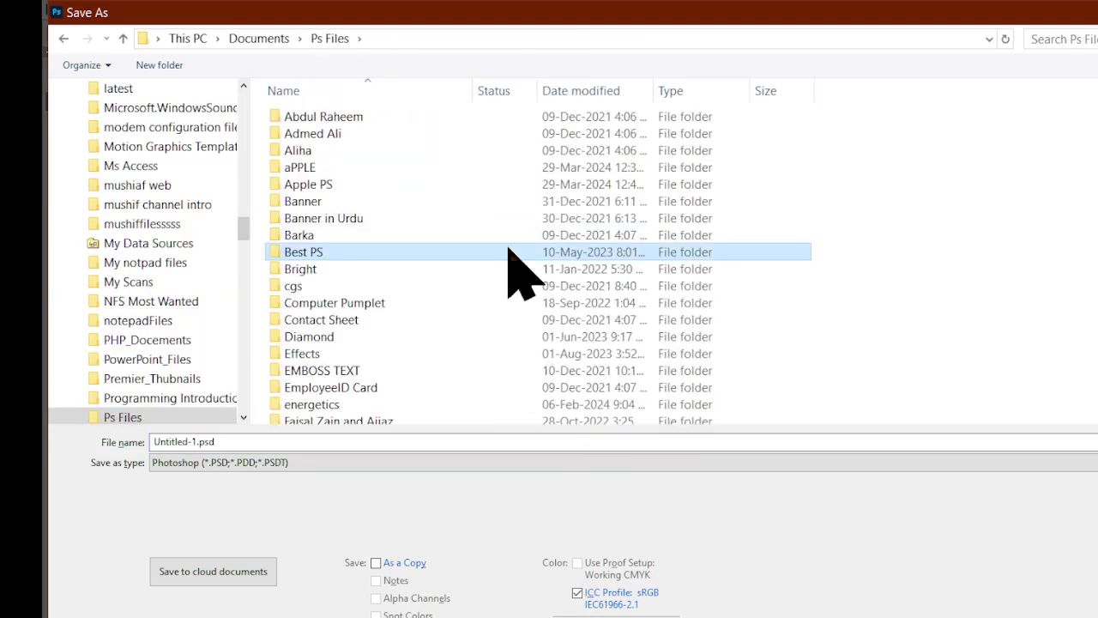
key("p")
key("s")
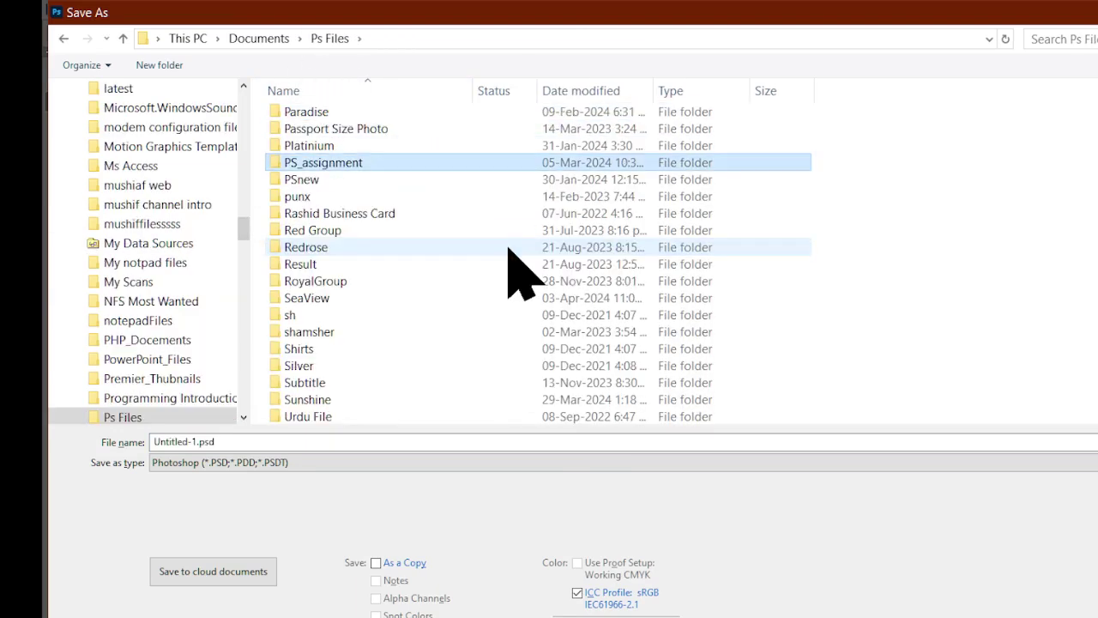
key("Return")
key("BackSpace")
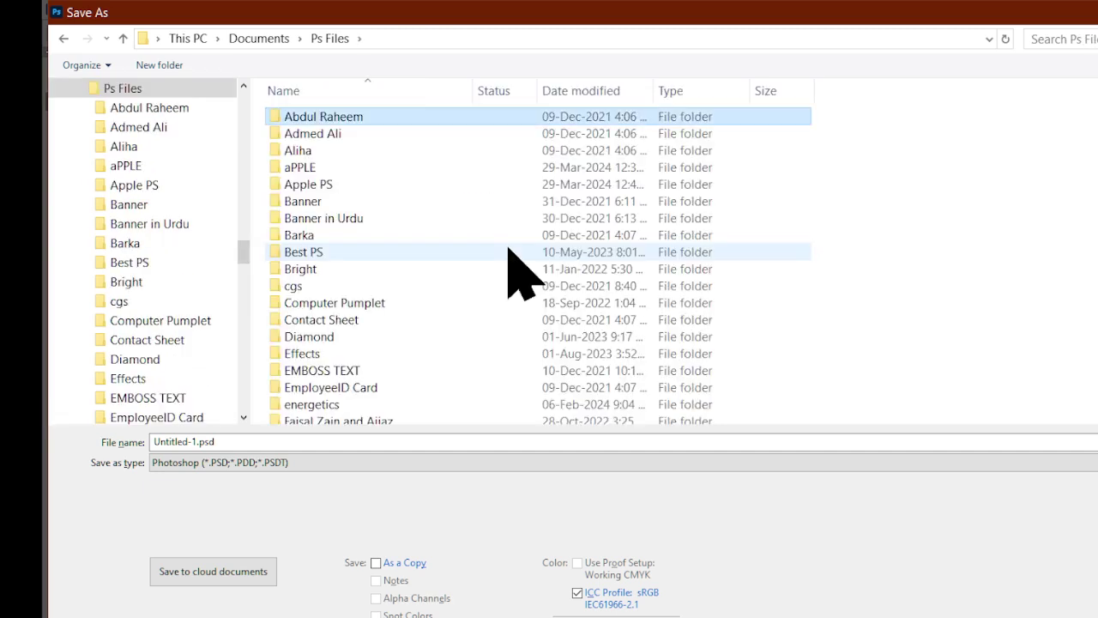
key("d")
key("a")
key("a")
key("p")
key("Return")
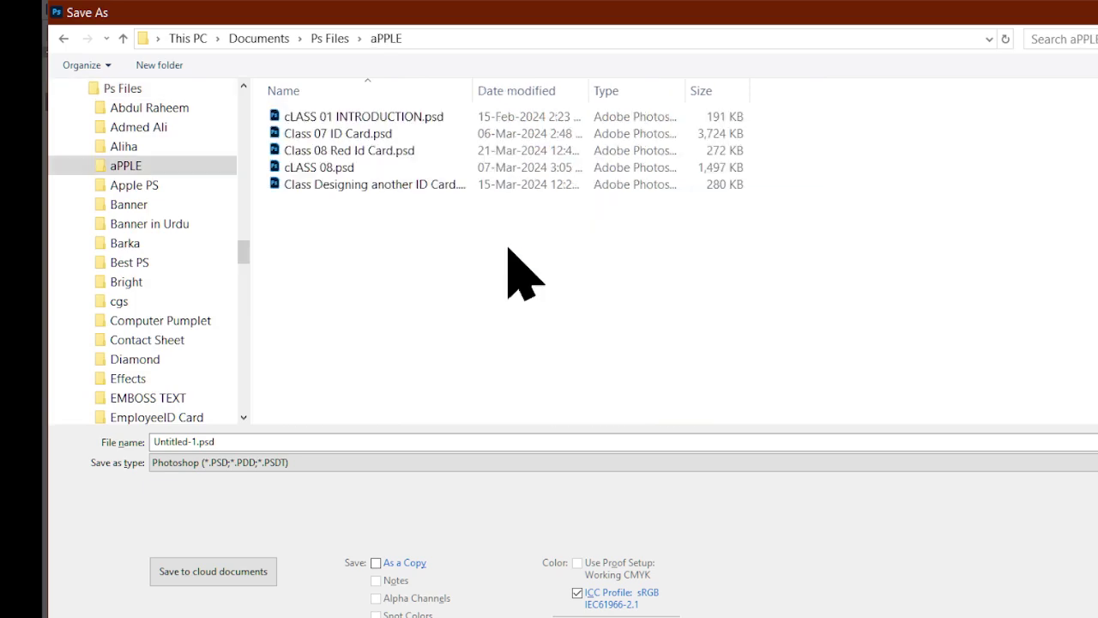
- Name the file "Class 09 Another ID Card Design" and save it as a PSD with Maximize Compatibility enabled
left_click(319, 443)
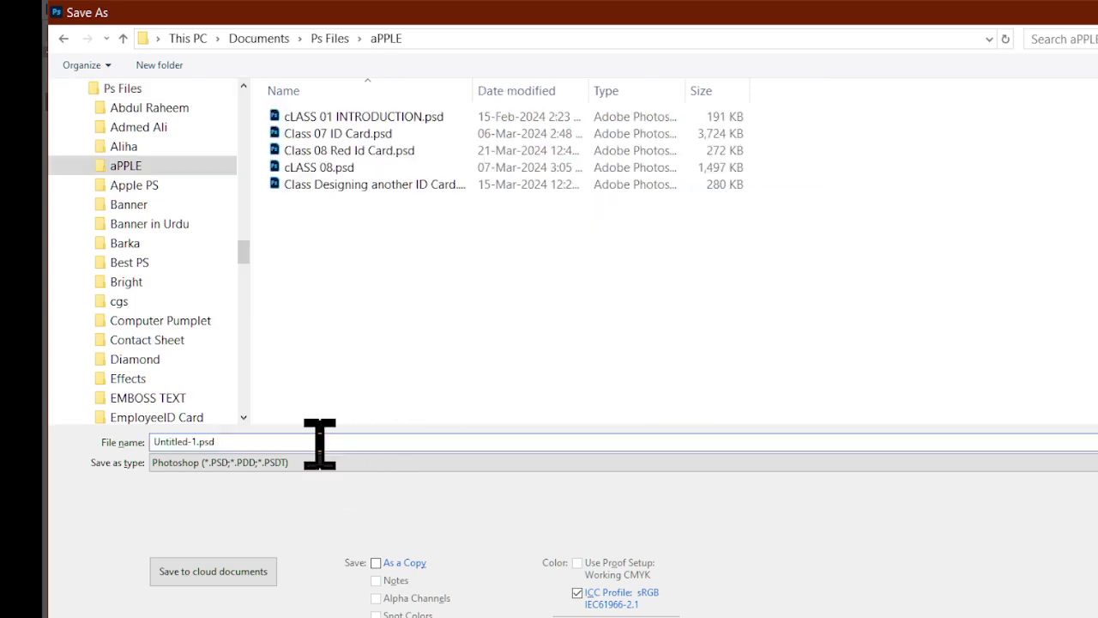
type("Class 0")
key("ctrl+a")
key("BackSpace")
type("Class 09 I")
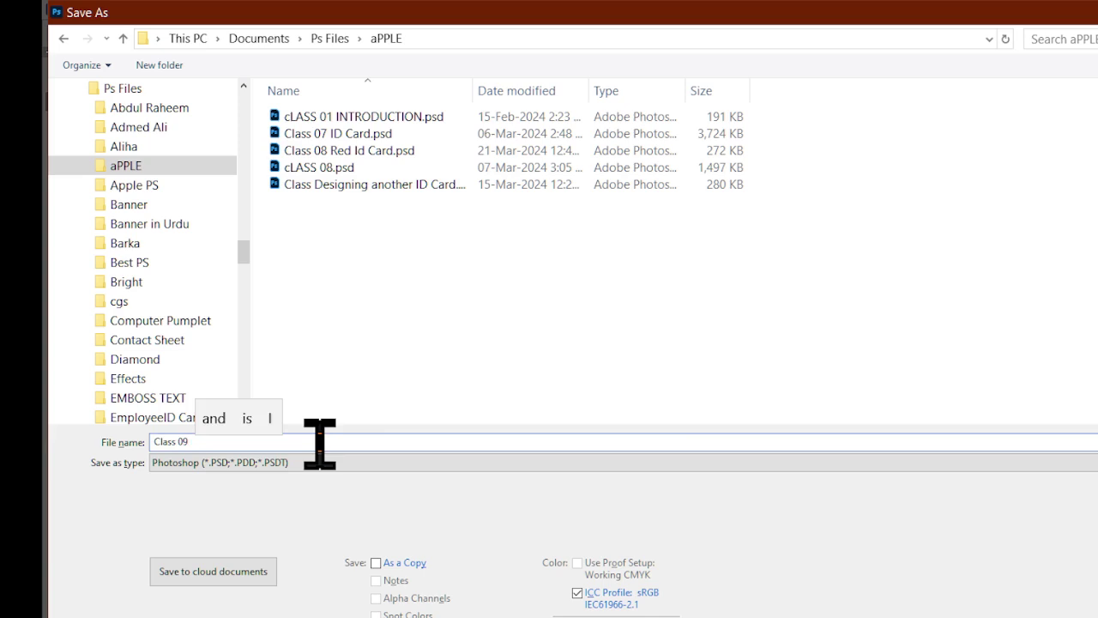
type("Another ID Cad")
key("BackSpace")
key("BackSpace")
type("rd Des")
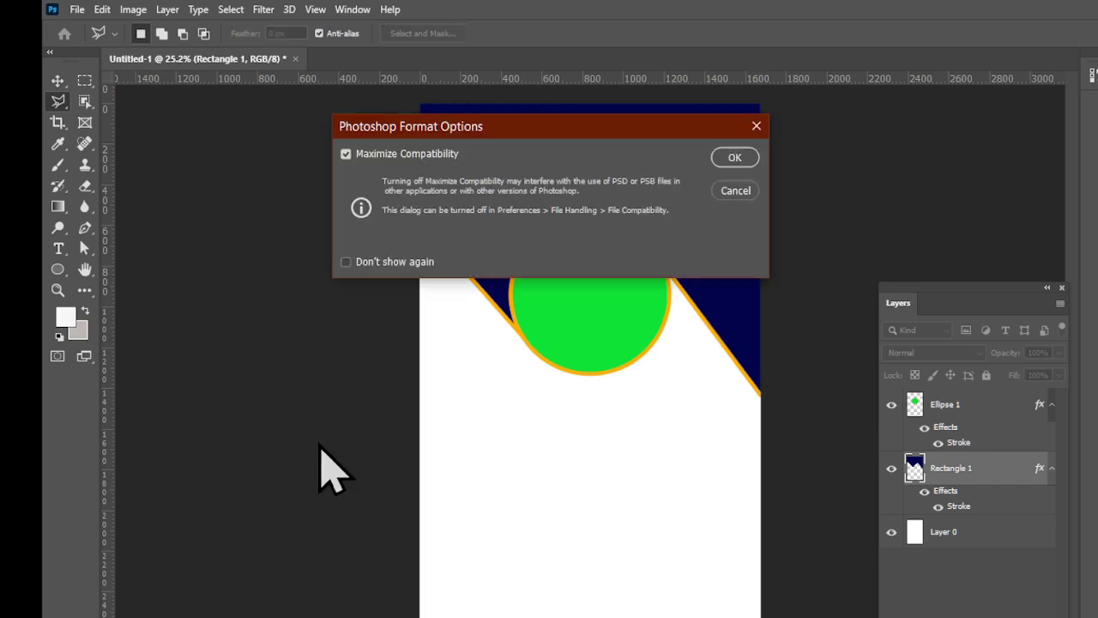
left_click(732, 157)
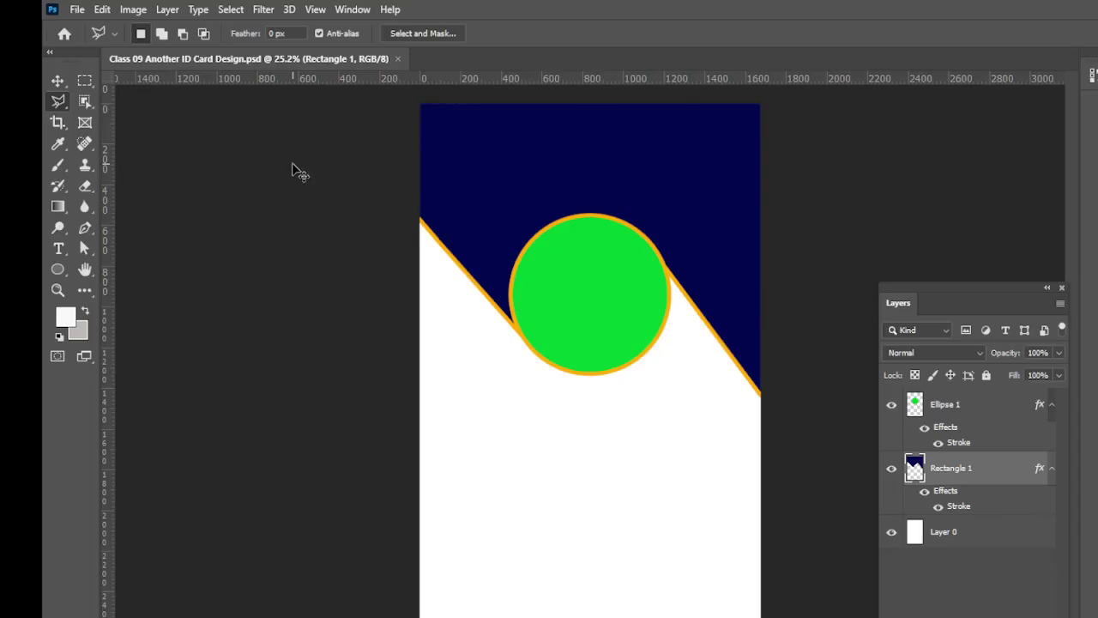
- Start opening another file and browse to the "latest" folder inside Documents
key("ctrl+o")
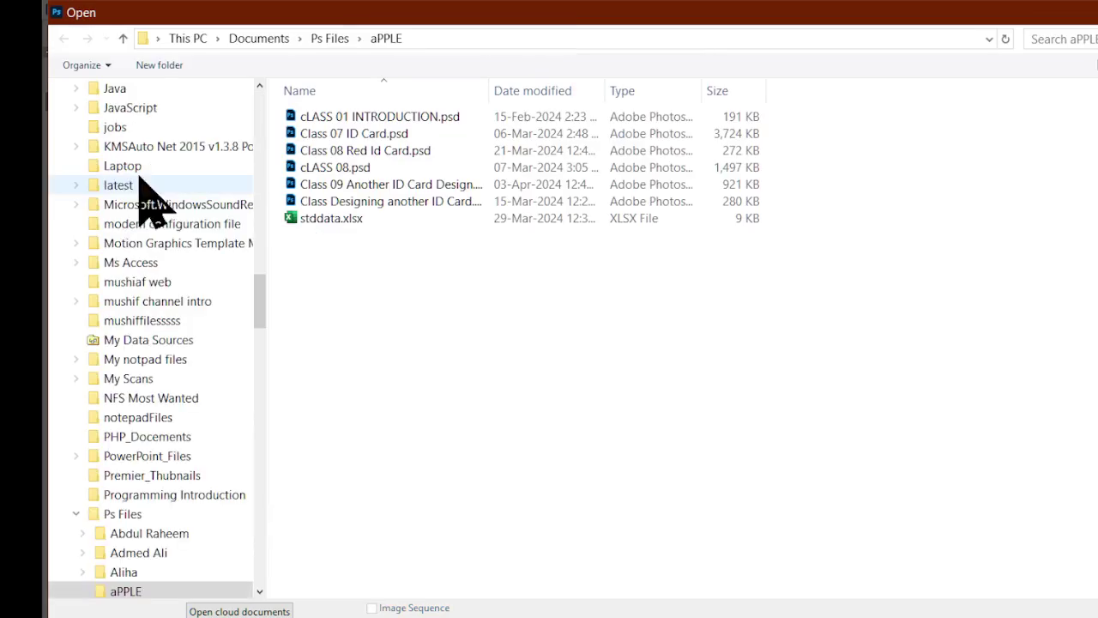
left_click_drag(264, 298, 259, 99)
left_click(115, 133)
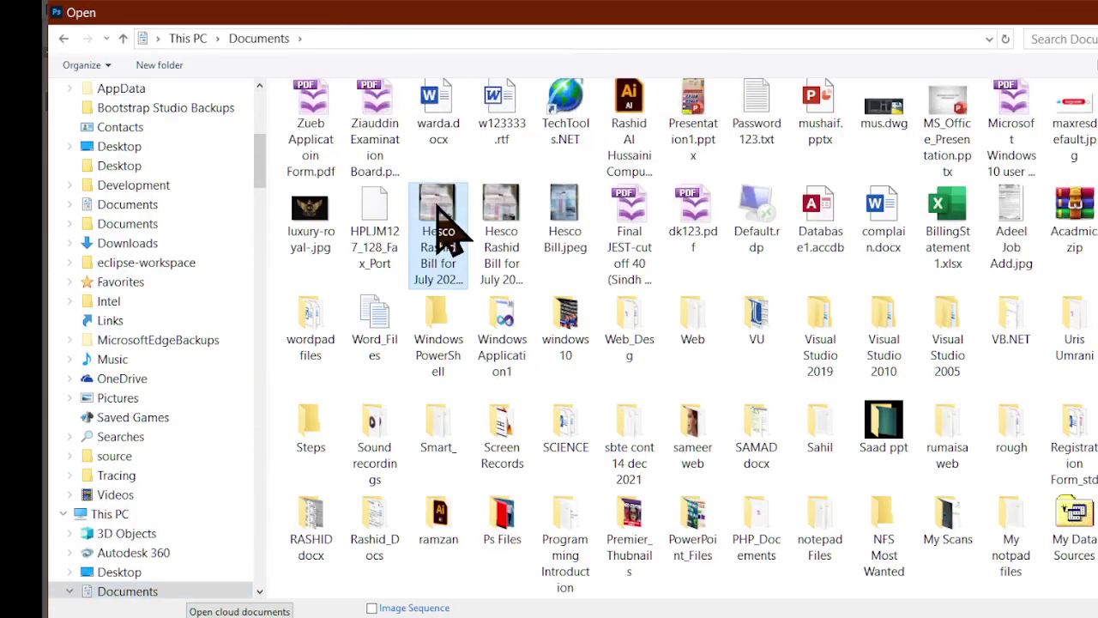
scroll(441, 225, "down", 5)
double_click(693, 186)
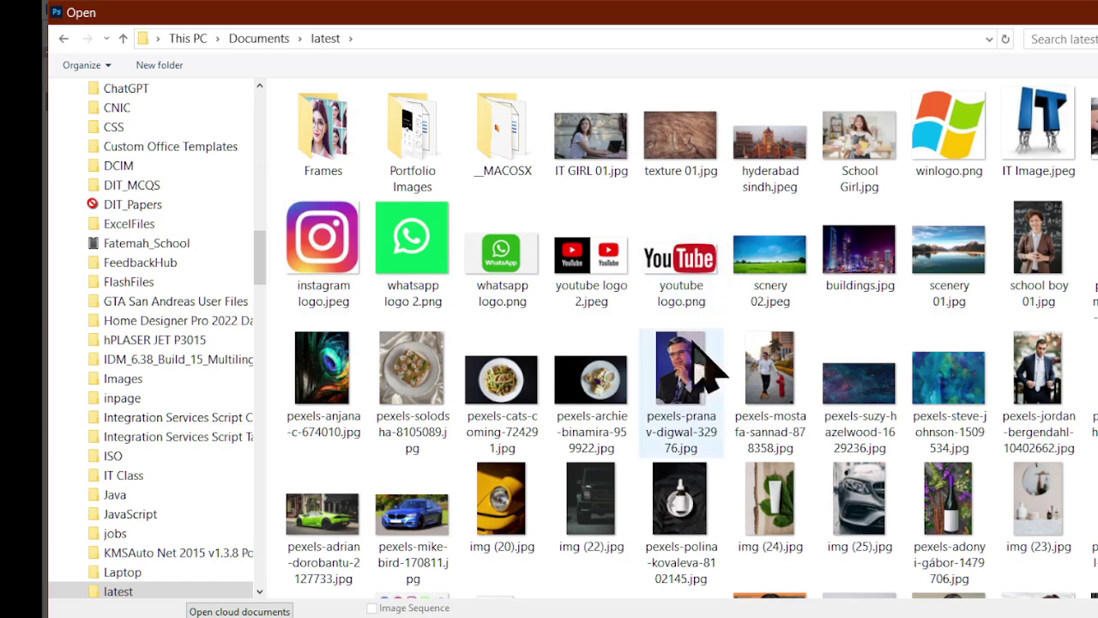
- Find and open the 1280 x 2275 JPG portrait of the long-haired woman in a white sweater
scroll(1033, 369, "down", 4)
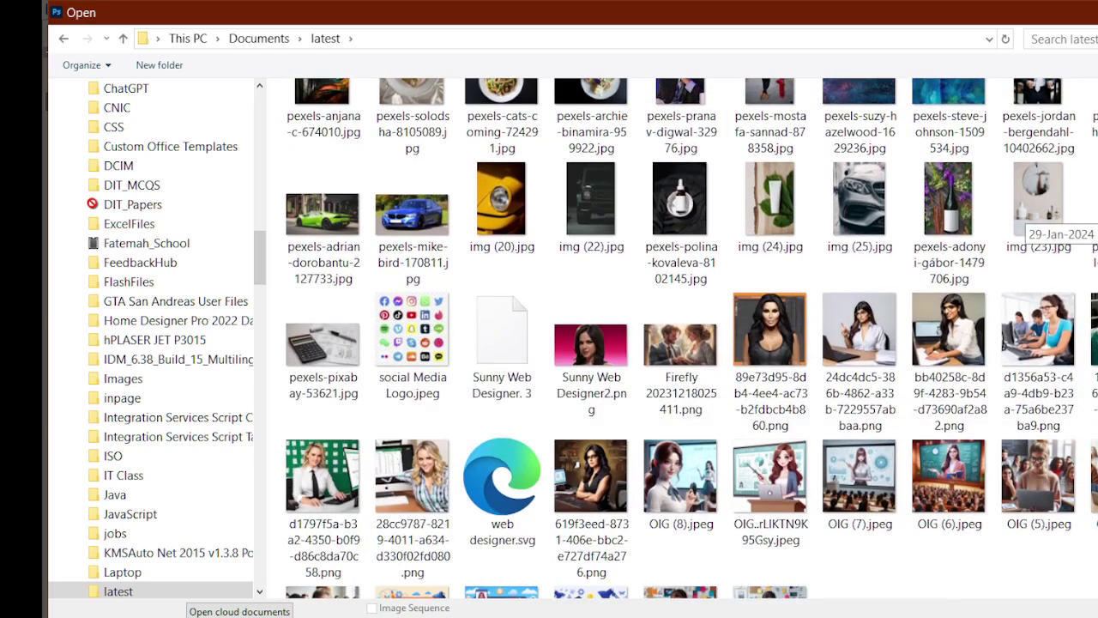
scroll(1034, 219, "down", 4)
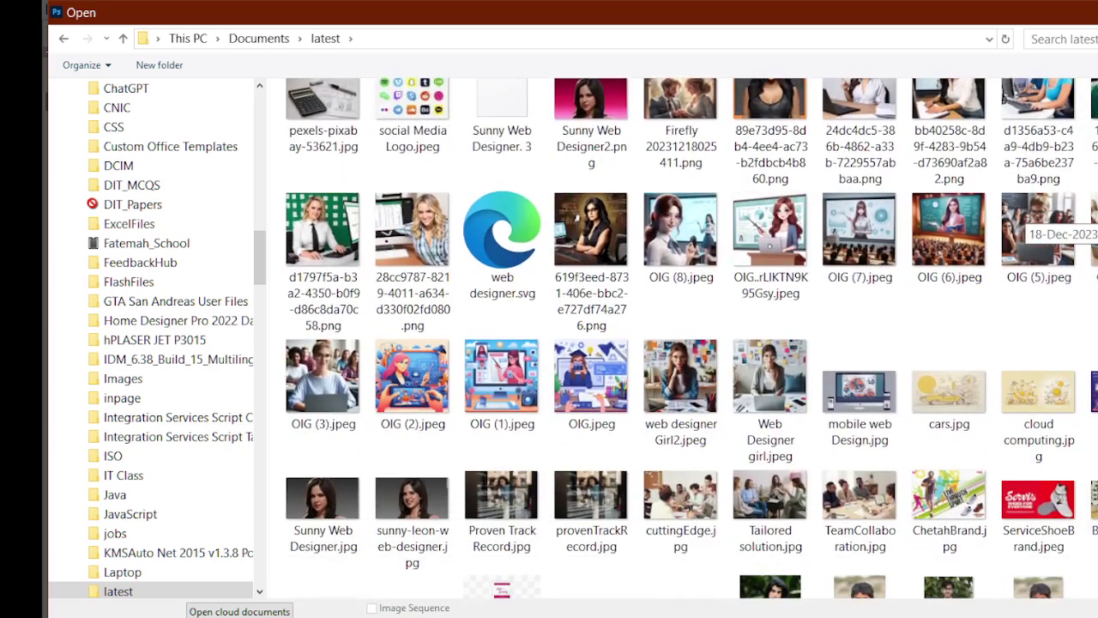
scroll(1033, 218, "down", 2)
scroll(1033, 219, "up", 1)
scroll(1034, 219, "up", 5)
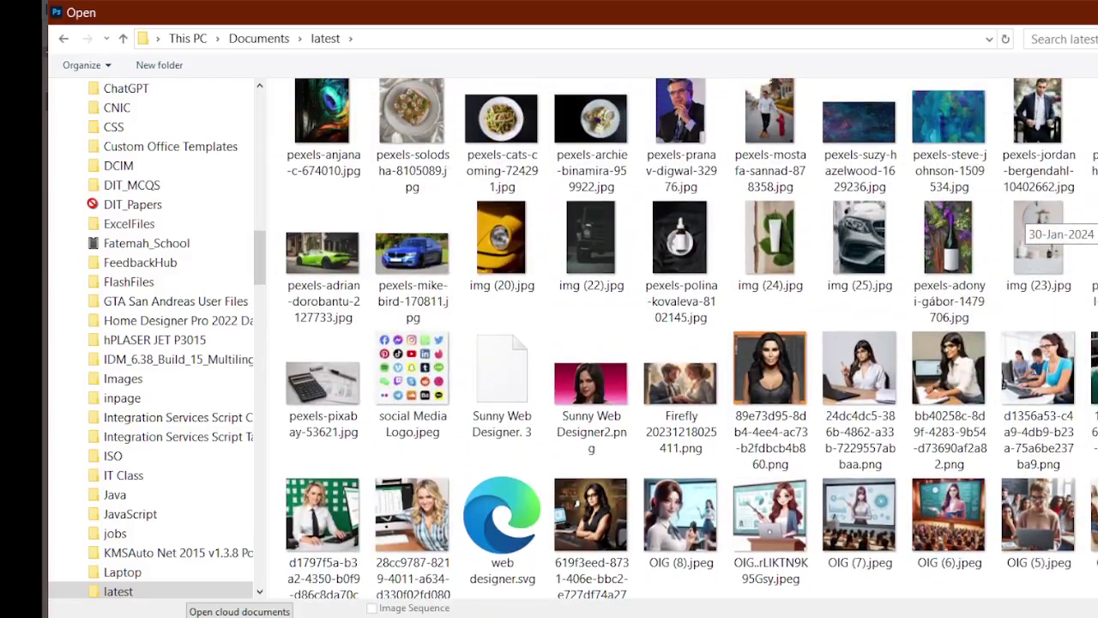
scroll(1034, 218, "down", 10)
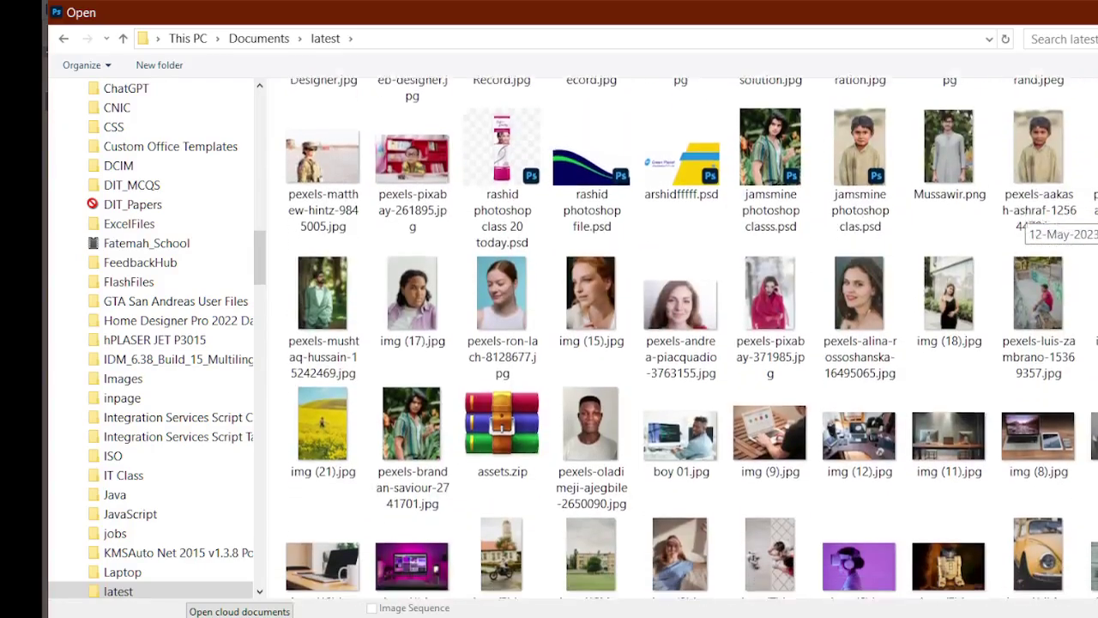
scroll(1034, 218, "down", 3)
scroll(1034, 219, "up", 1)
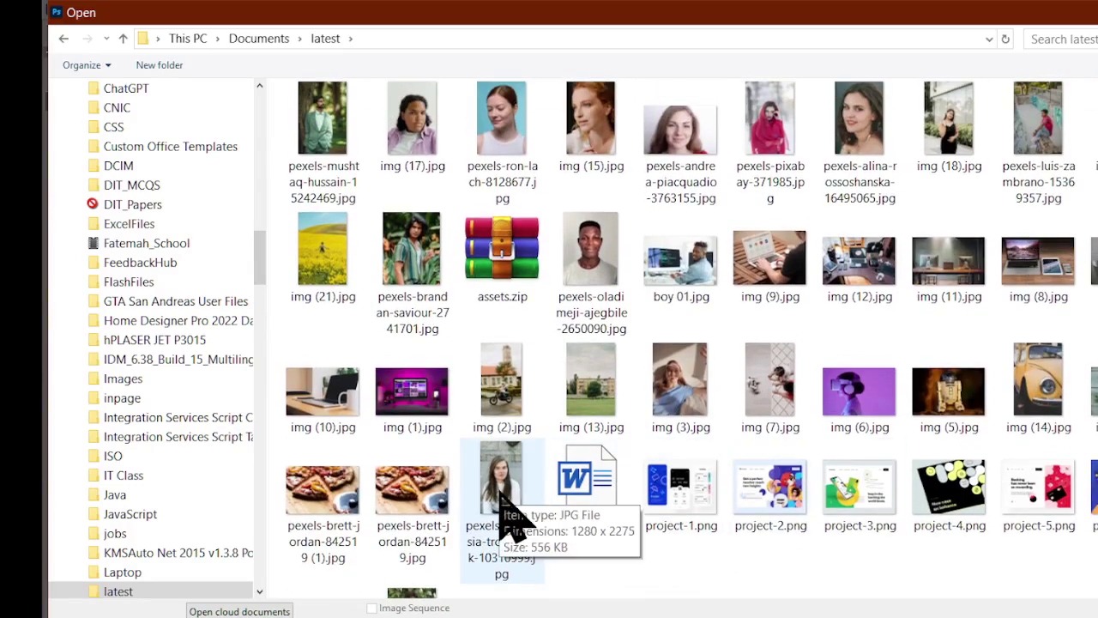
double_click(510, 460)
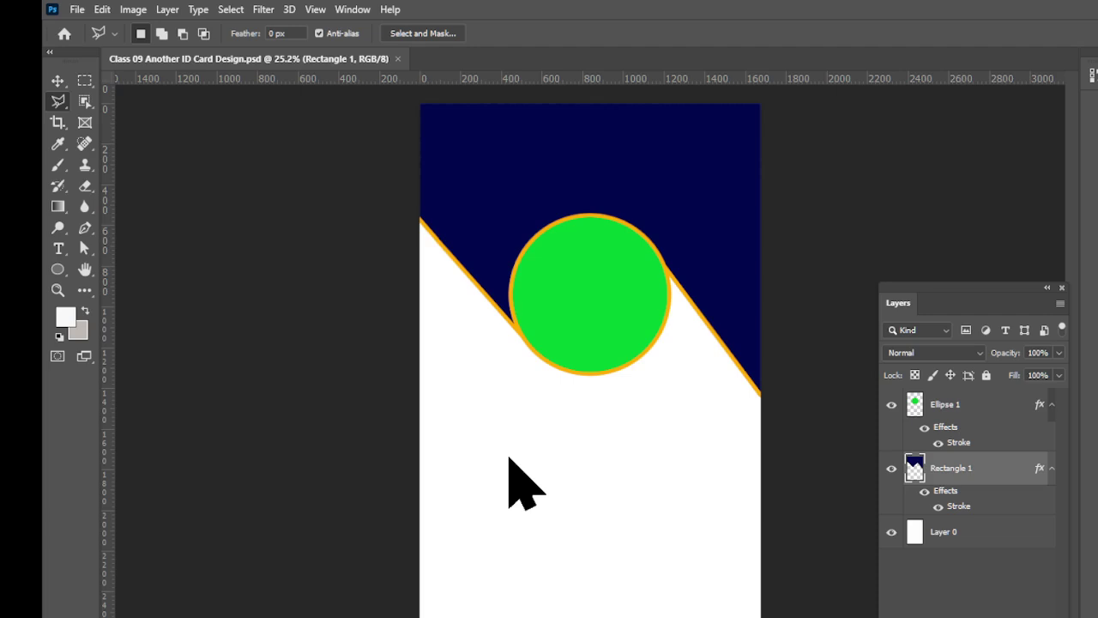
- Copy the entire portrait photo and paste it into the Class 09 Another ID Card Design document
key("ctrl+a")
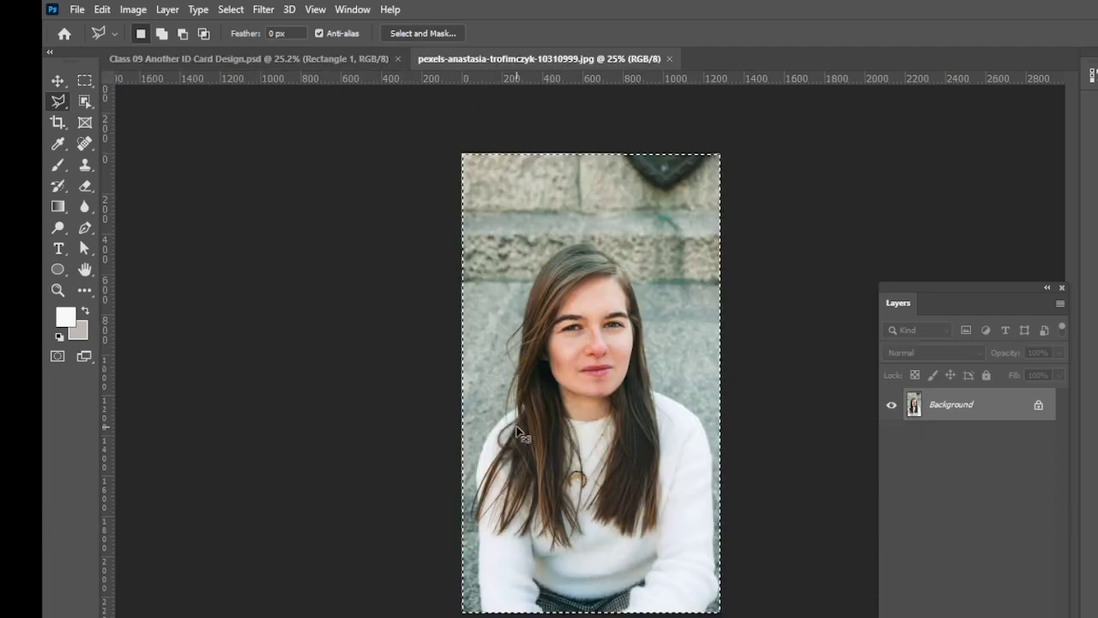
left_click(328, 60)
key("ctrl+v")
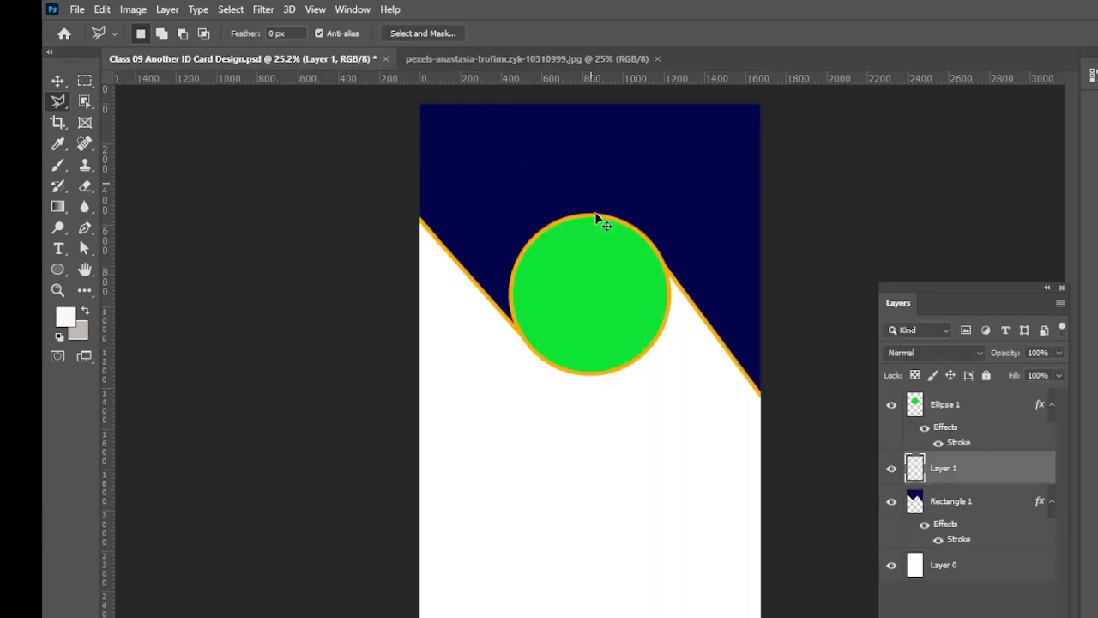
- Try to move the pasted photo layer above the green circle layer
left_click(59, 81)
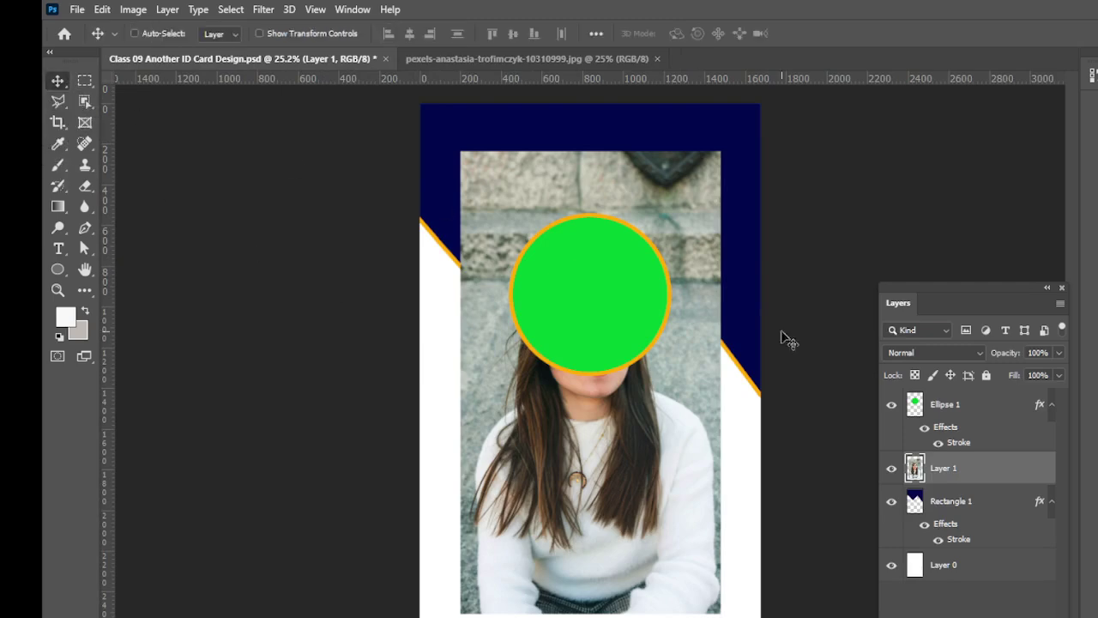
left_click_drag(951, 470, 997, 407)
left_click_drag(907, 451, 932, 411)
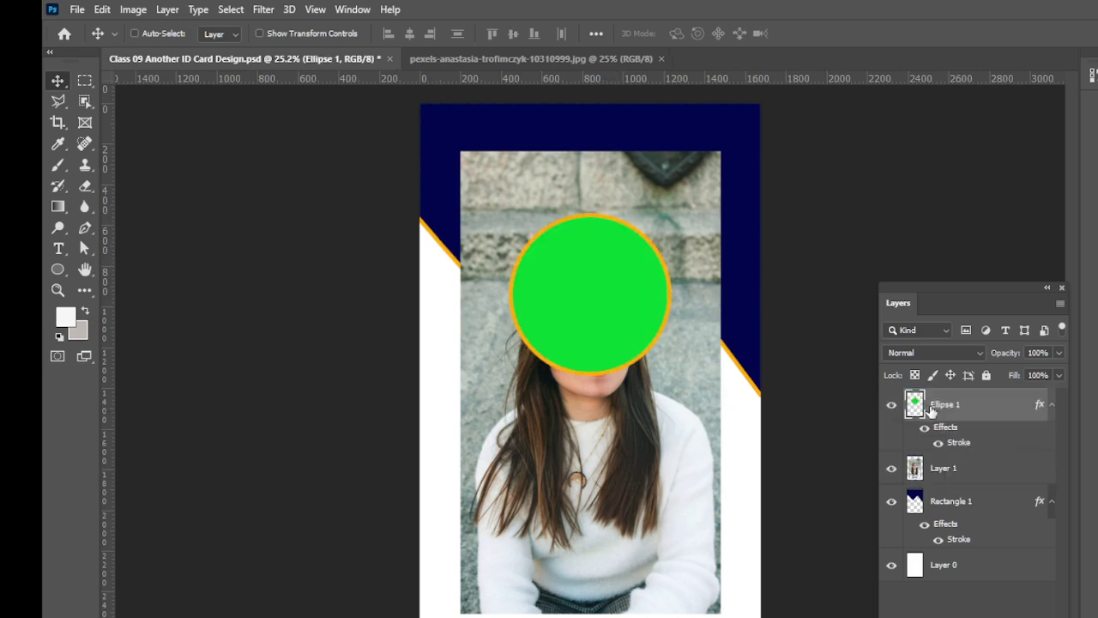
- Shift the pasted photo slightly upward and scale it proportionally to 88.13% around its center
left_click(947, 471)
left_click_drag(598, 523, 608, 498)
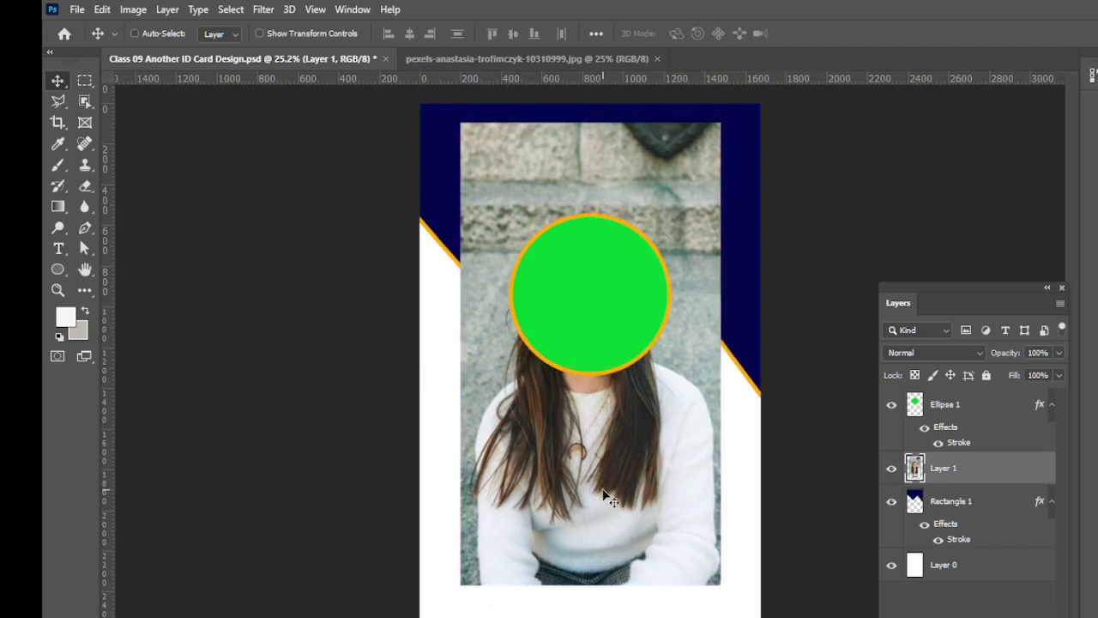
key("ctrl+t")
left_click_drag(717, 585, 703, 556)
left_click_drag(631, 518, 635, 507)
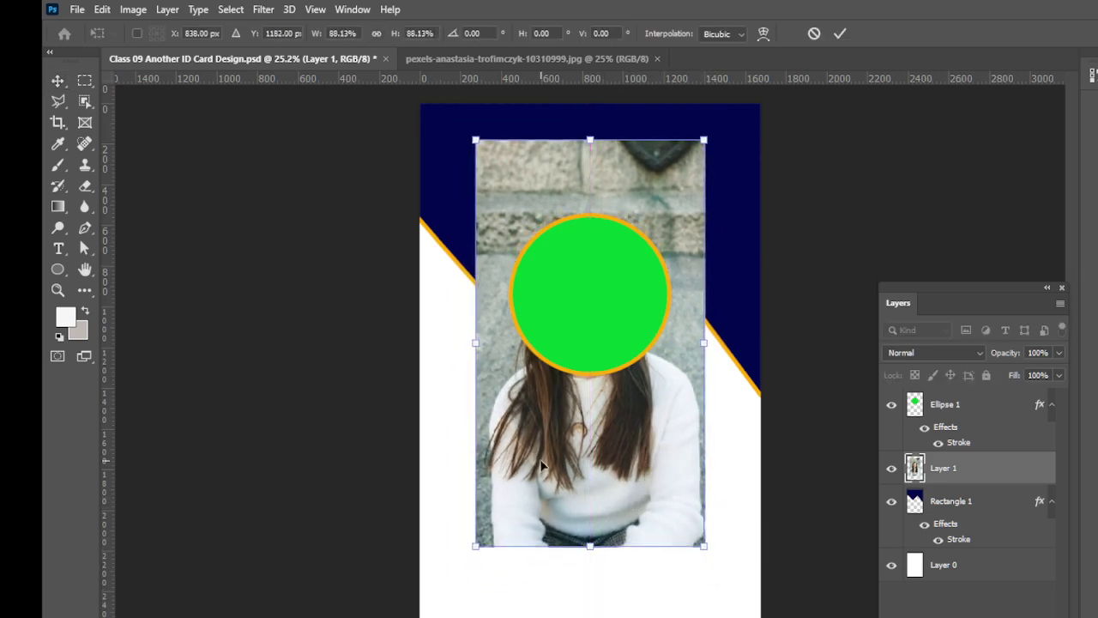
left_click(60, 80)
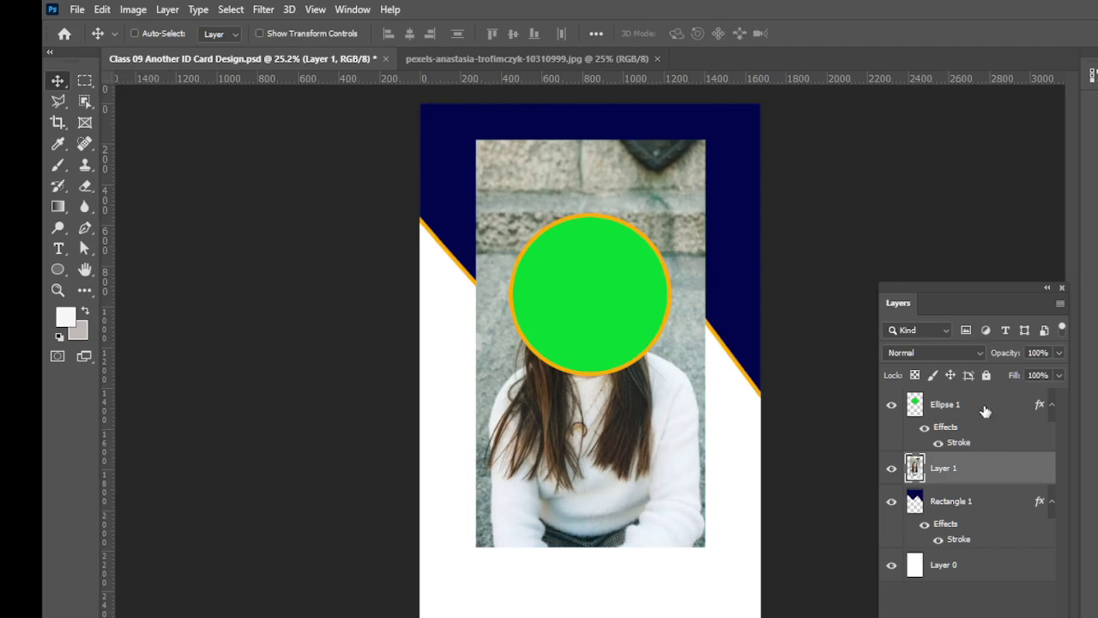
- Place the photo layer directly above the green circle layer, clip it to the circle with a clipping mask, and save the document
left_click_drag(982, 459, 980, 396)
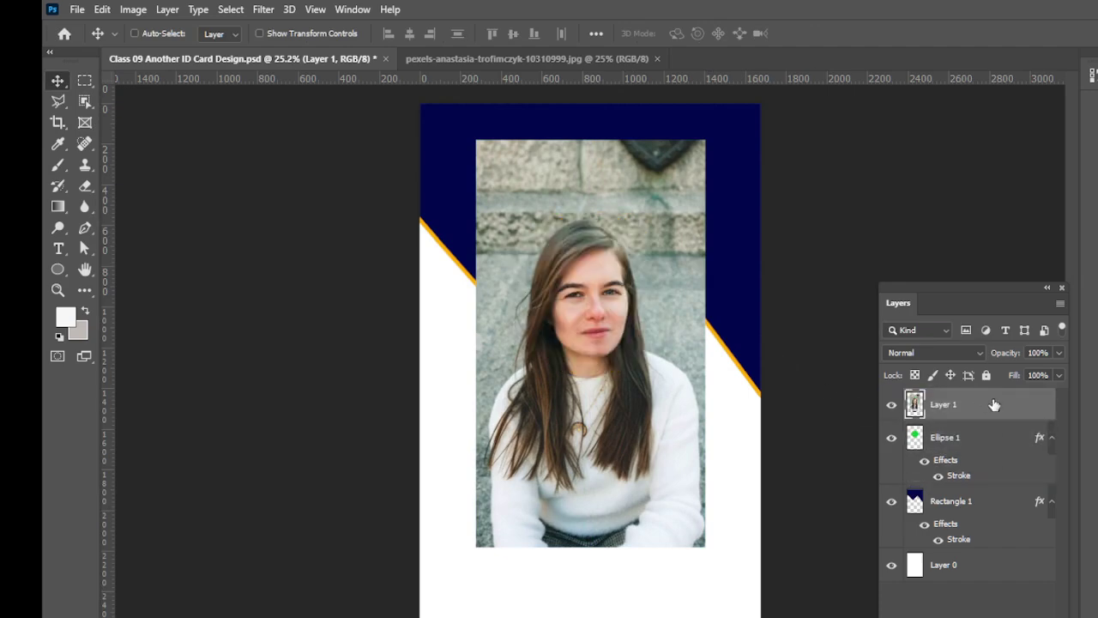
right_click(993, 404)
left_click(906, 317)
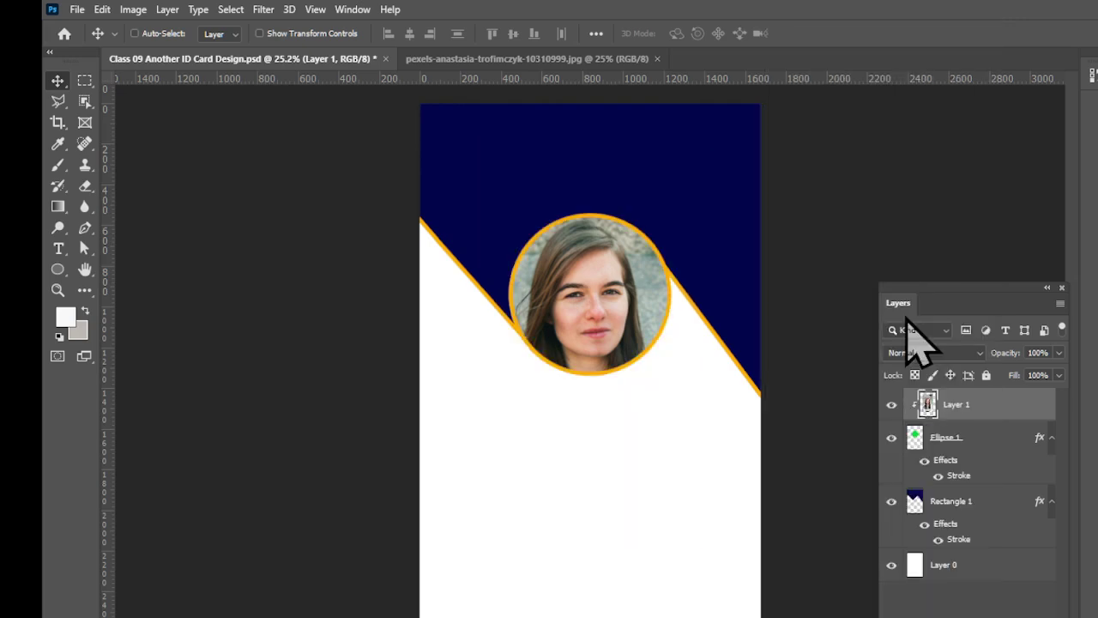
key("ctrl+s")
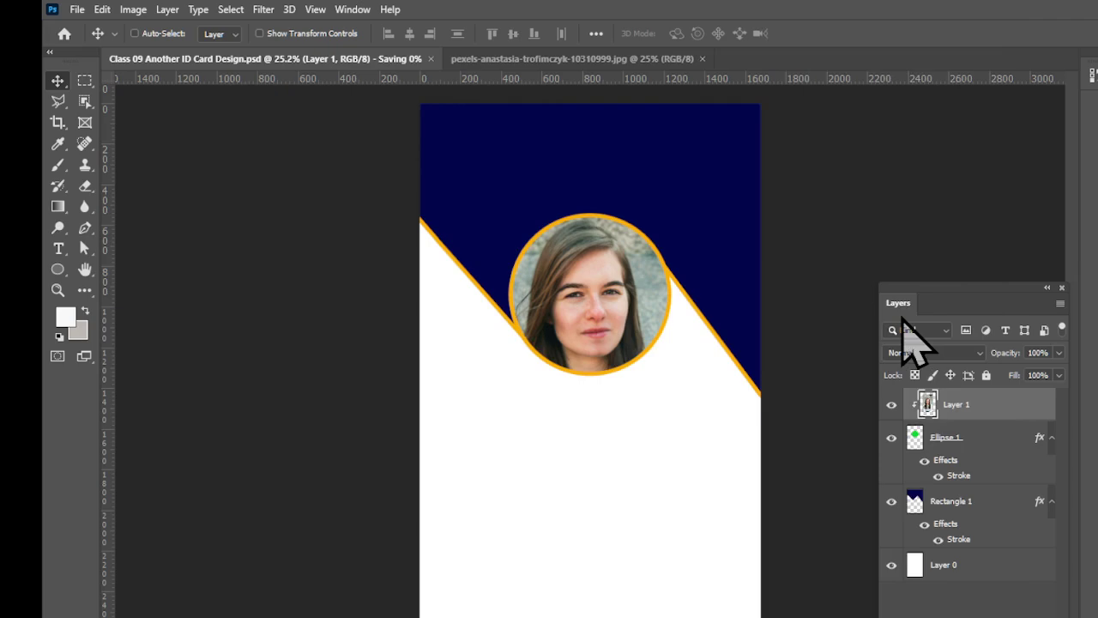
- Release the photo layer's clipping mask and create it again on the circle
right_click(974, 409)
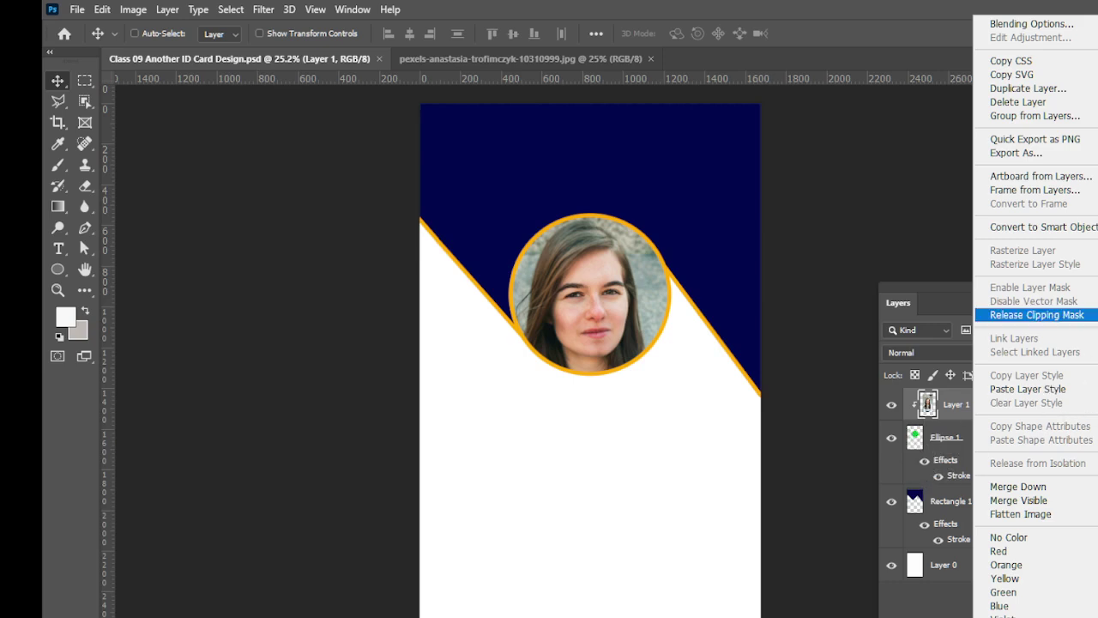
left_click(1037, 314)
right_click(971, 409)
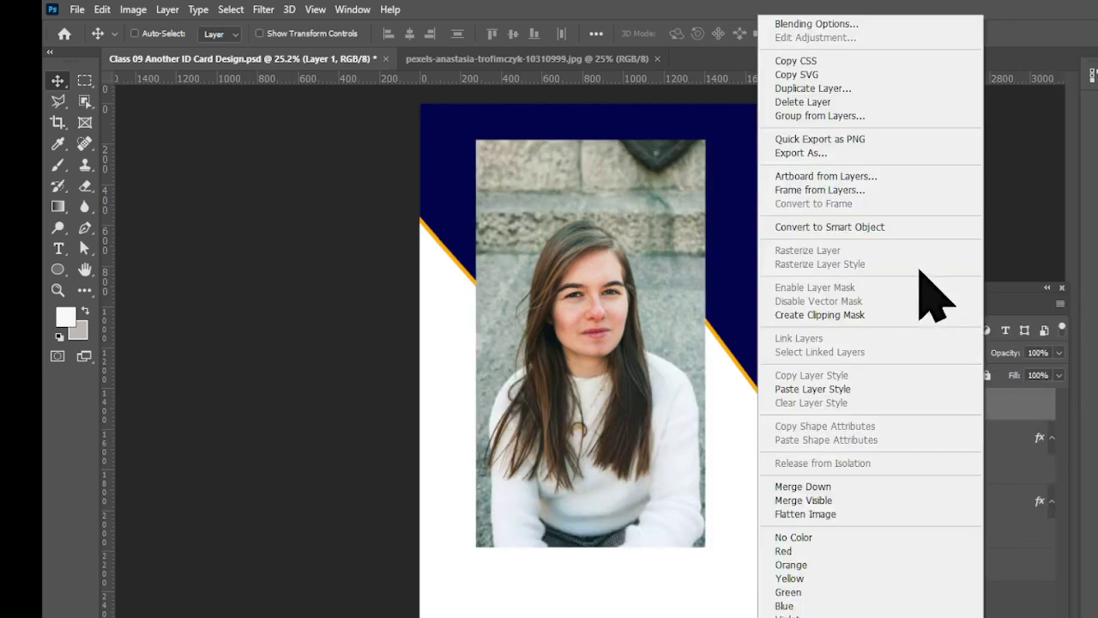
left_click(916, 315)
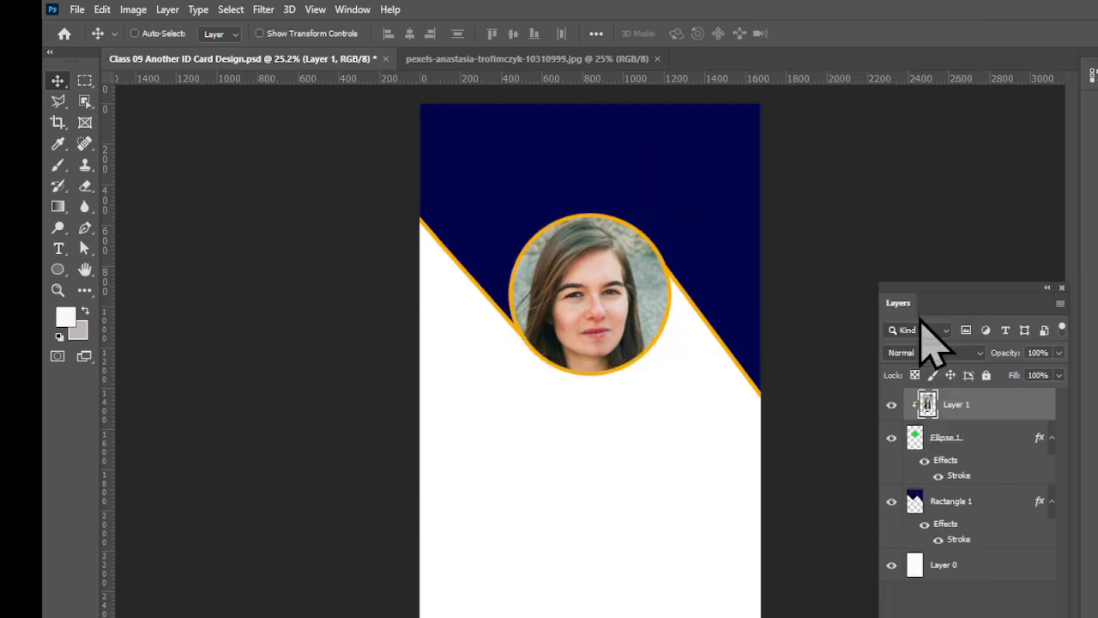
- Check the reference card and add the cardholder's name in capitals below the portrait, setting the text to Myriad Pro Bold
key("alt+Tab")
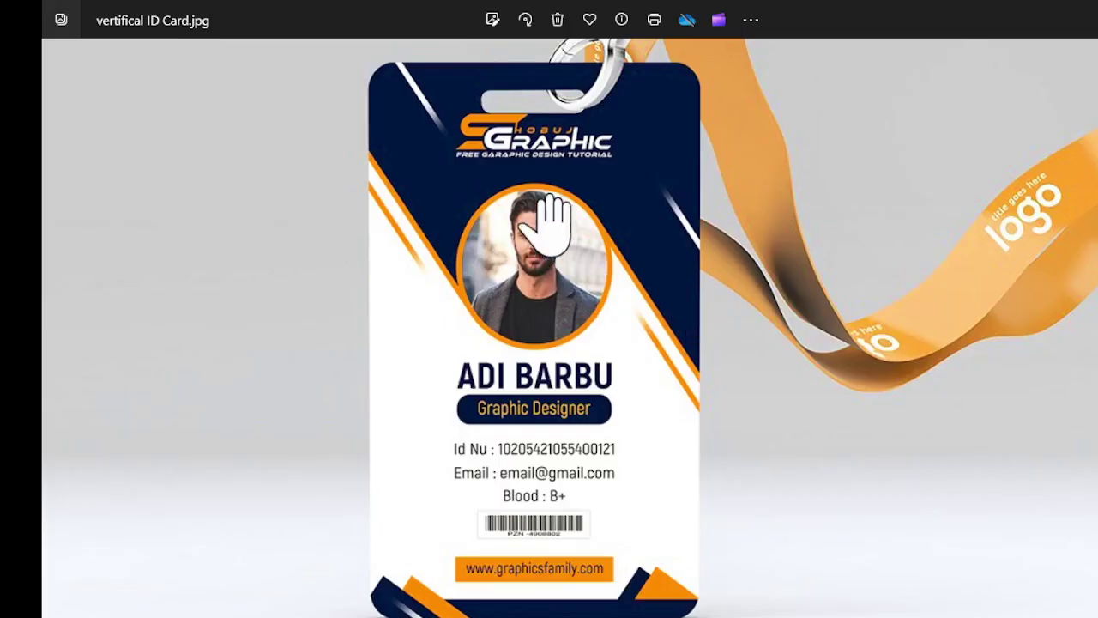
key("alt+Tab")
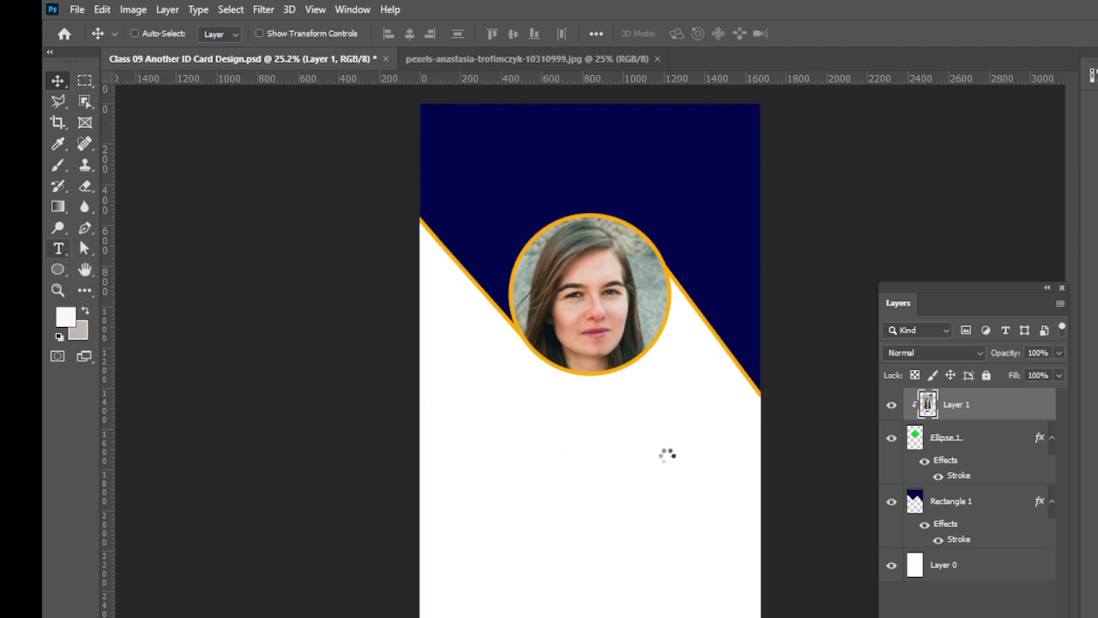
left_click(519, 477)
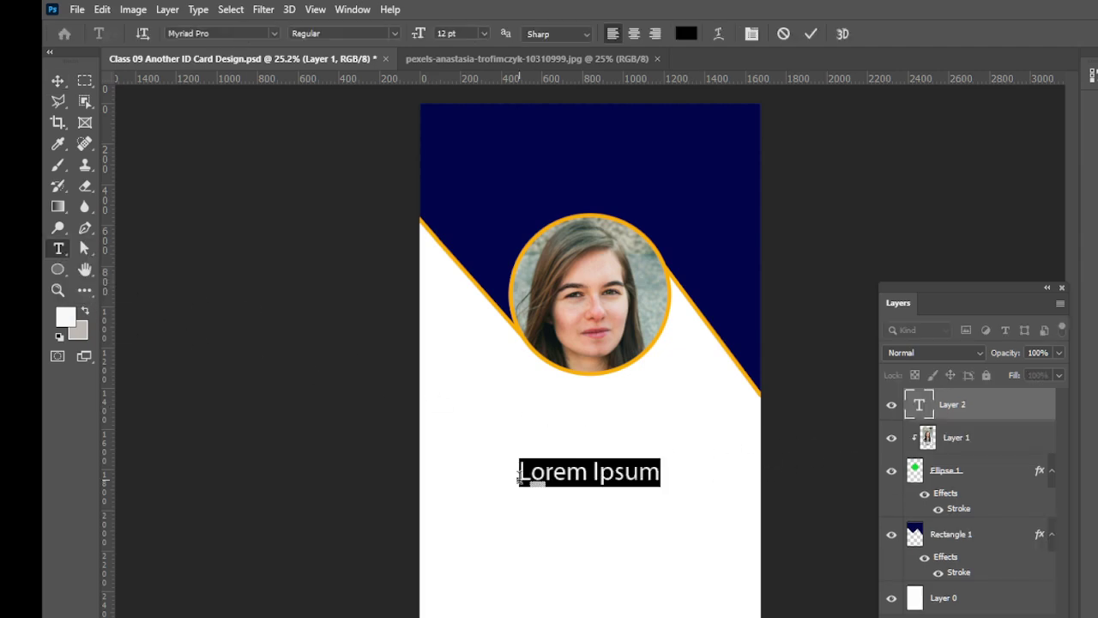
type("MISS SHEH")
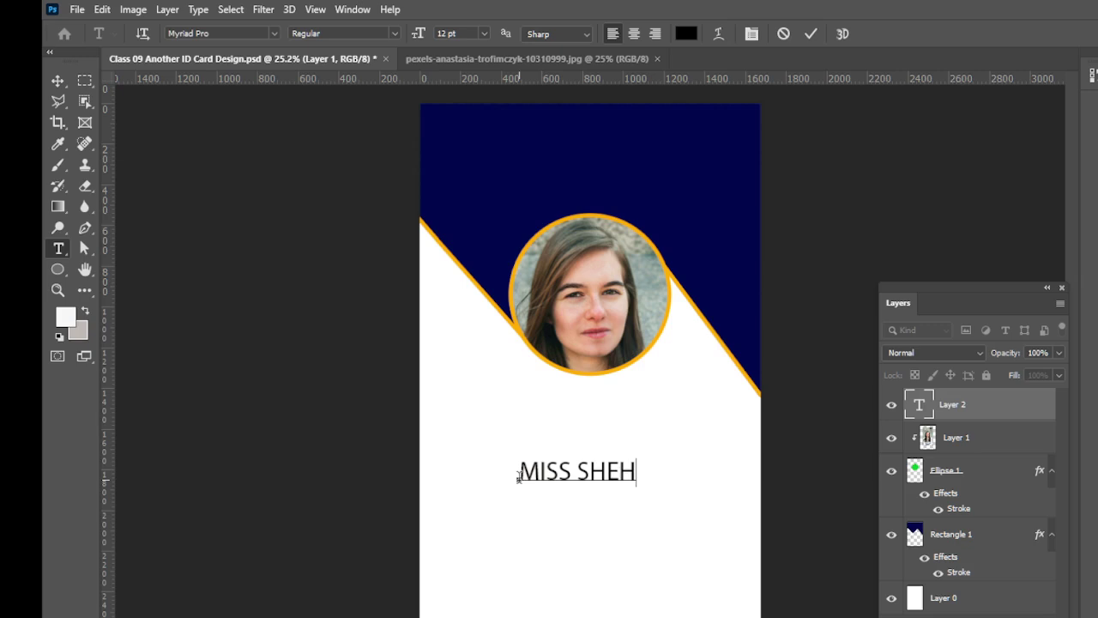
type("LA")
key("ctrl+a")
left_click(393, 34)
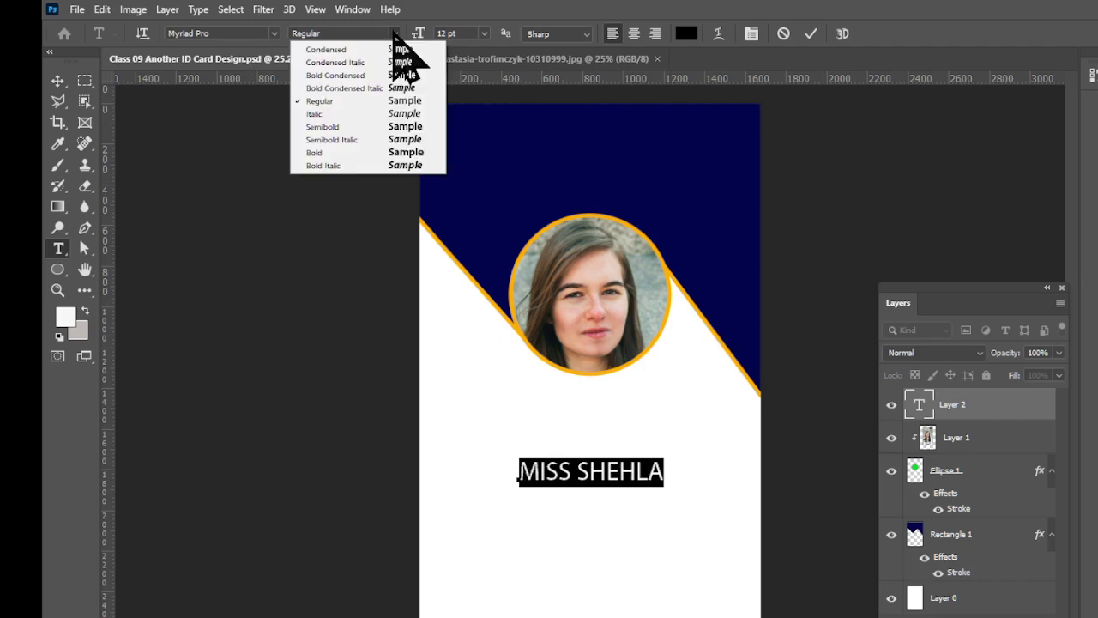
left_click(362, 152)
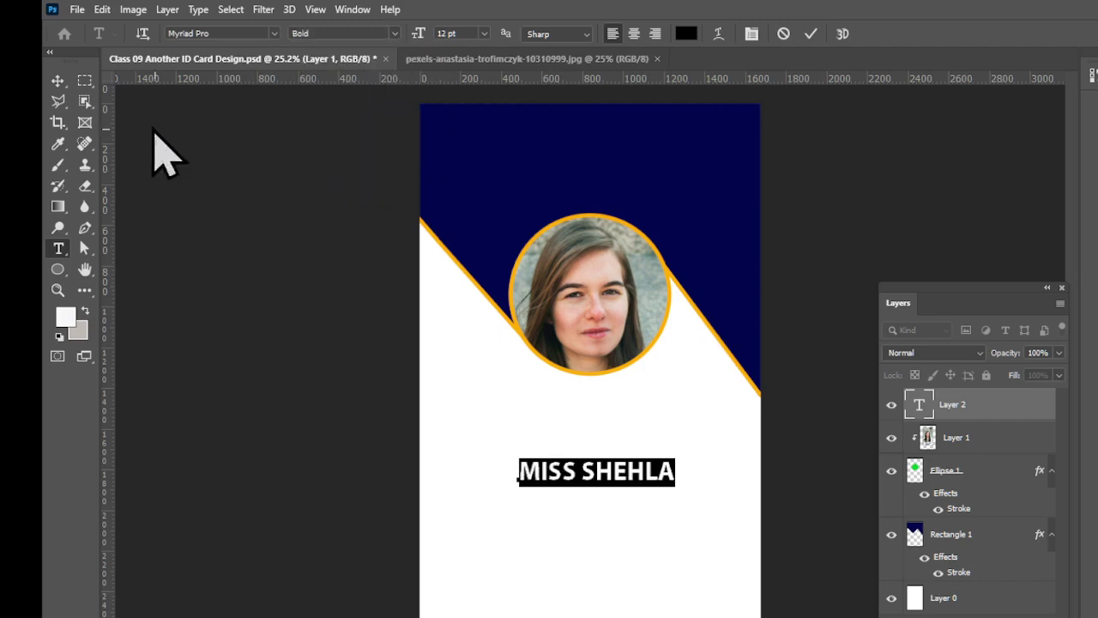
- Move the cardholder's name up closer beneath the portrait and stretch its height to 134.46%, keeping the width
left_click(58, 80)
left_click_drag(609, 472, 605, 426)
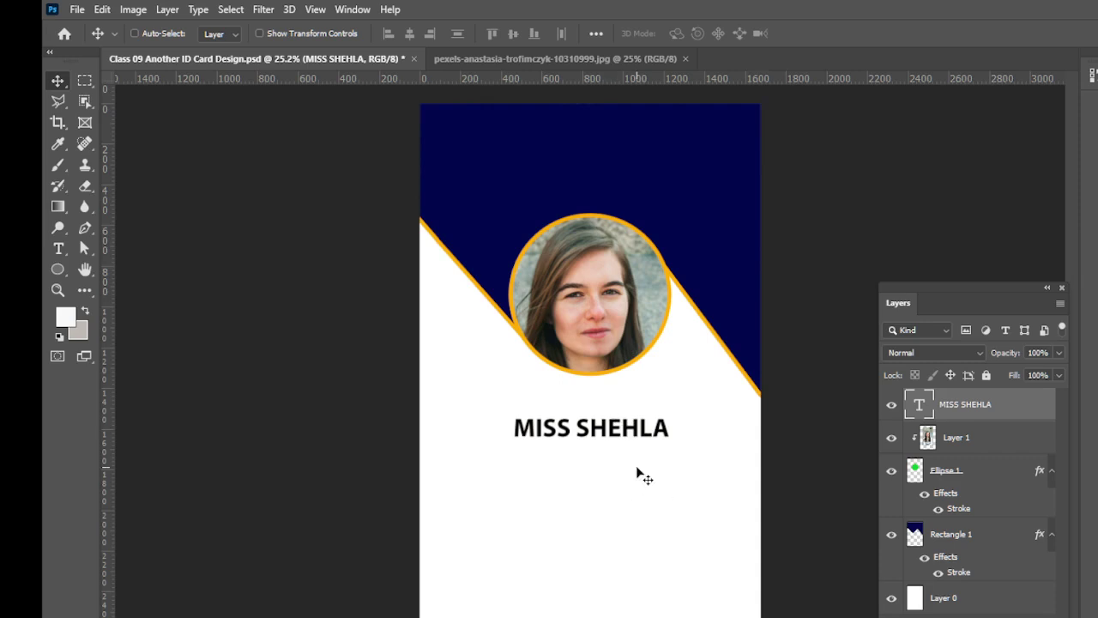
key("ctrl+t")
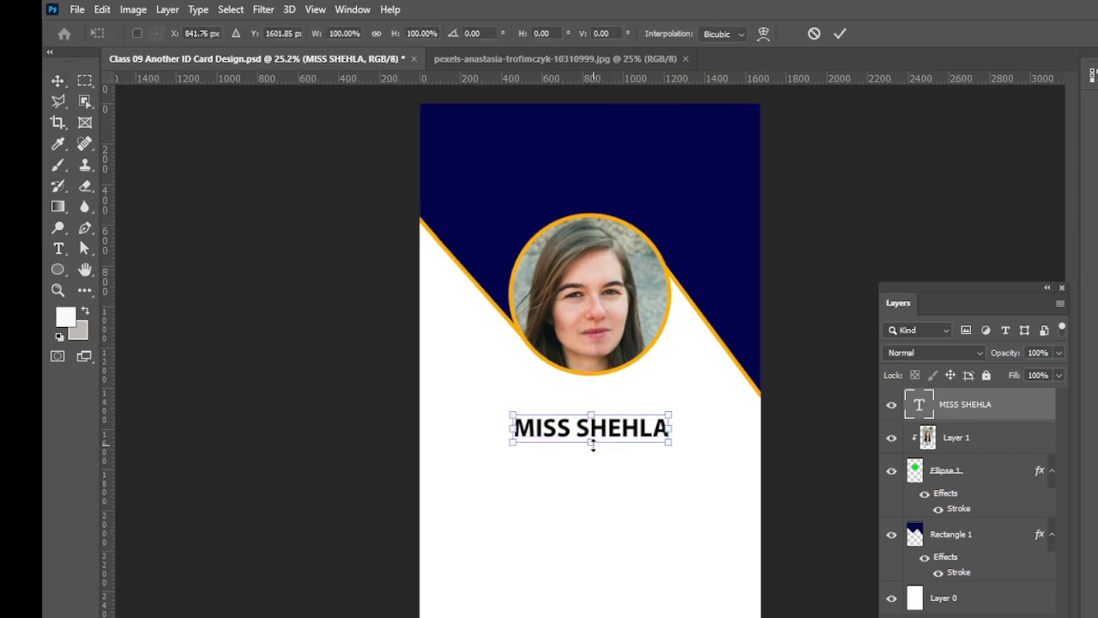
left_click_drag(592, 446, 592, 452)
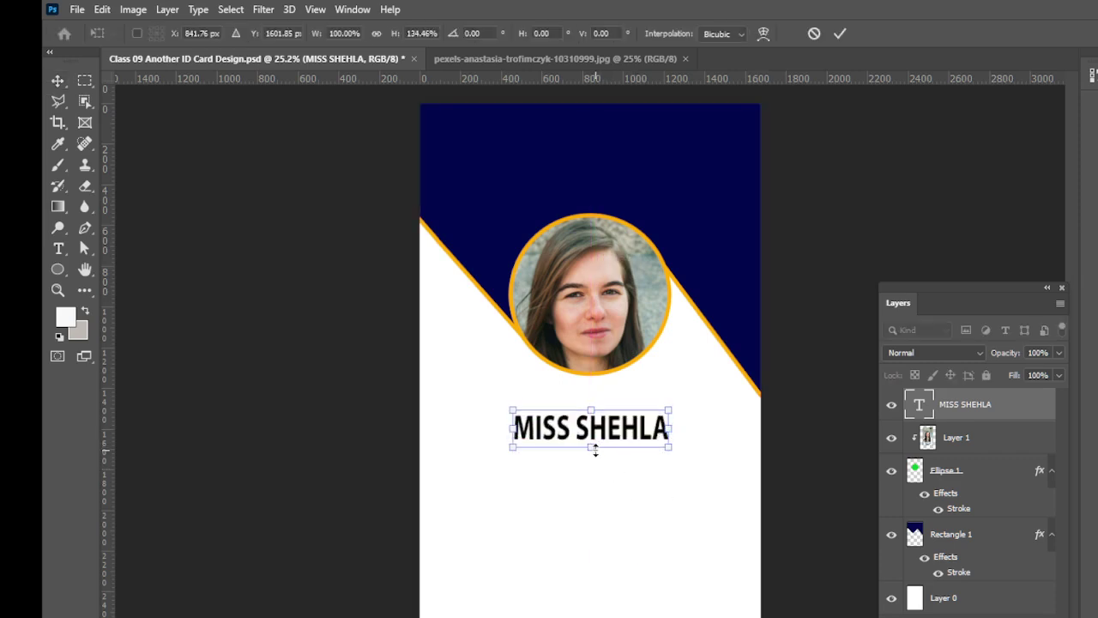
key("Return")
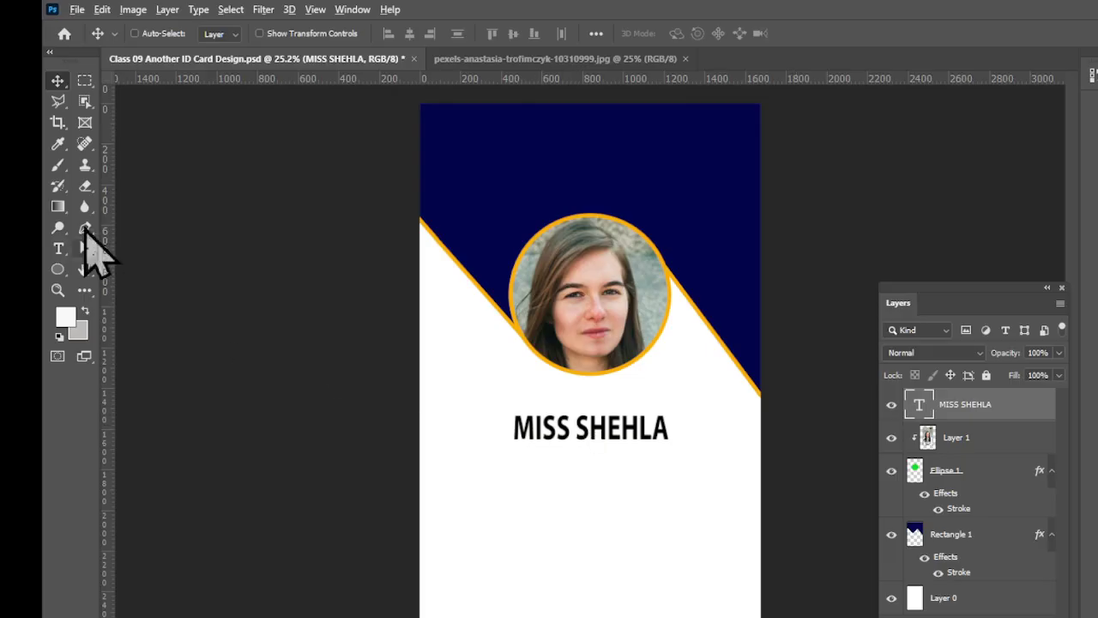
- Draw a rounded rectangle about 877 px wide and 215 px high with a 100 px corner radius below the cardholder's name
right_click(58, 270)
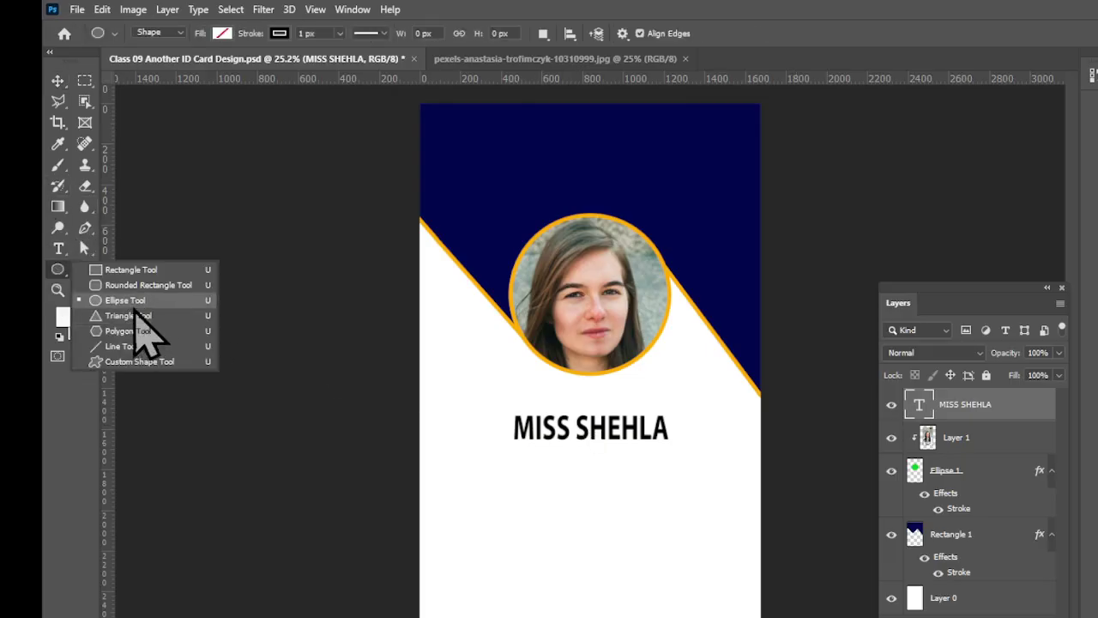
left_click(142, 285)
left_click_drag(468, 475, 681, 525)
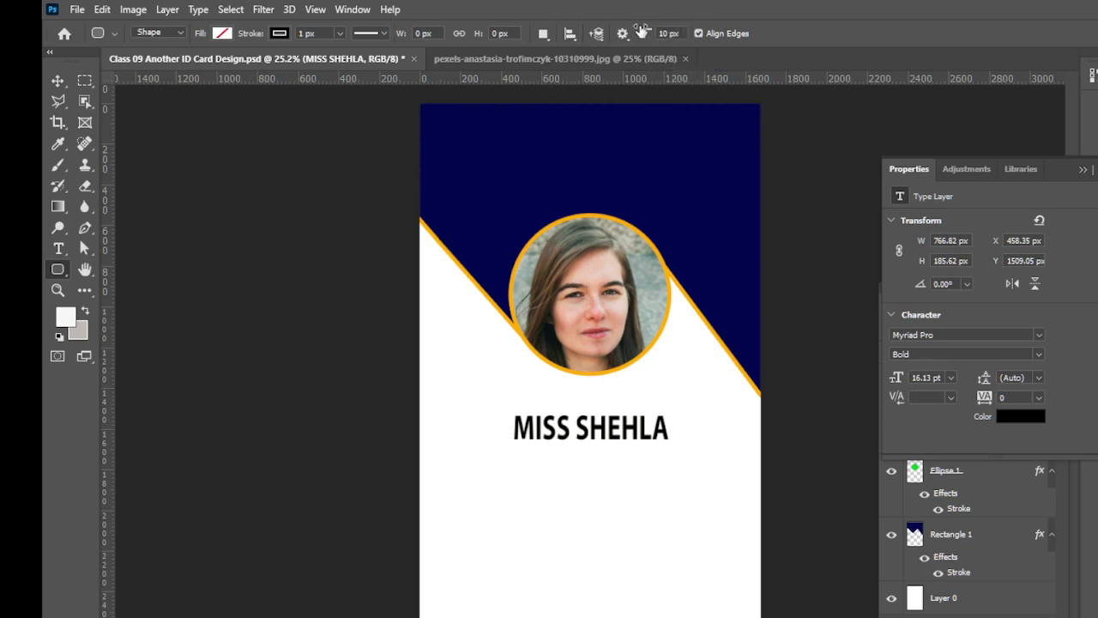
left_click(674, 33)
left_click_drag(494, 481, 697, 526)
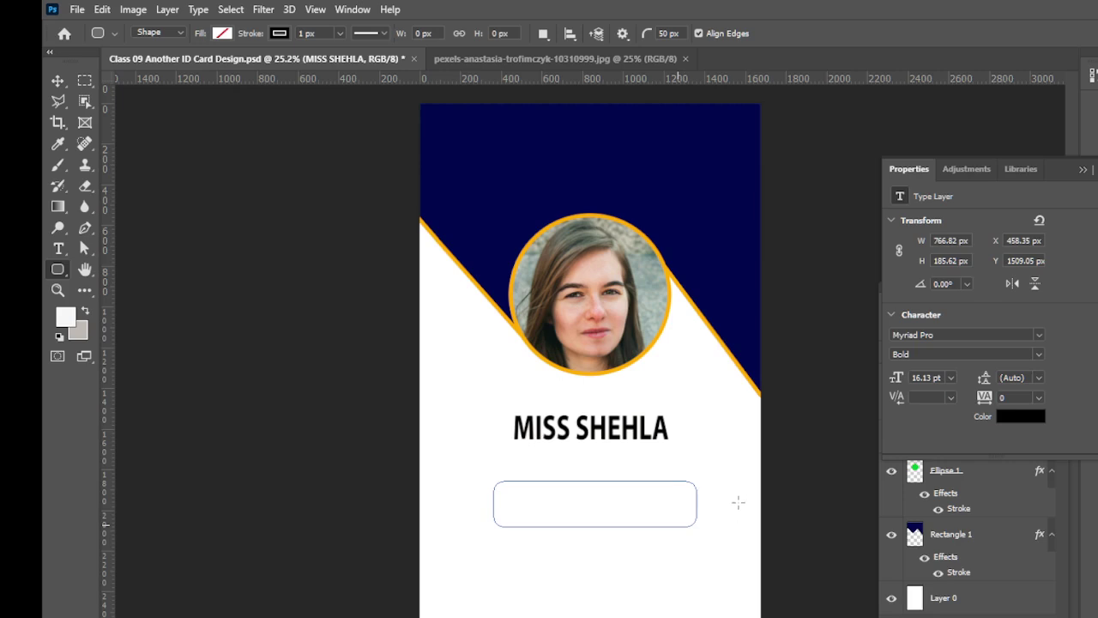
key("ctrl+z")
double_click(665, 33)
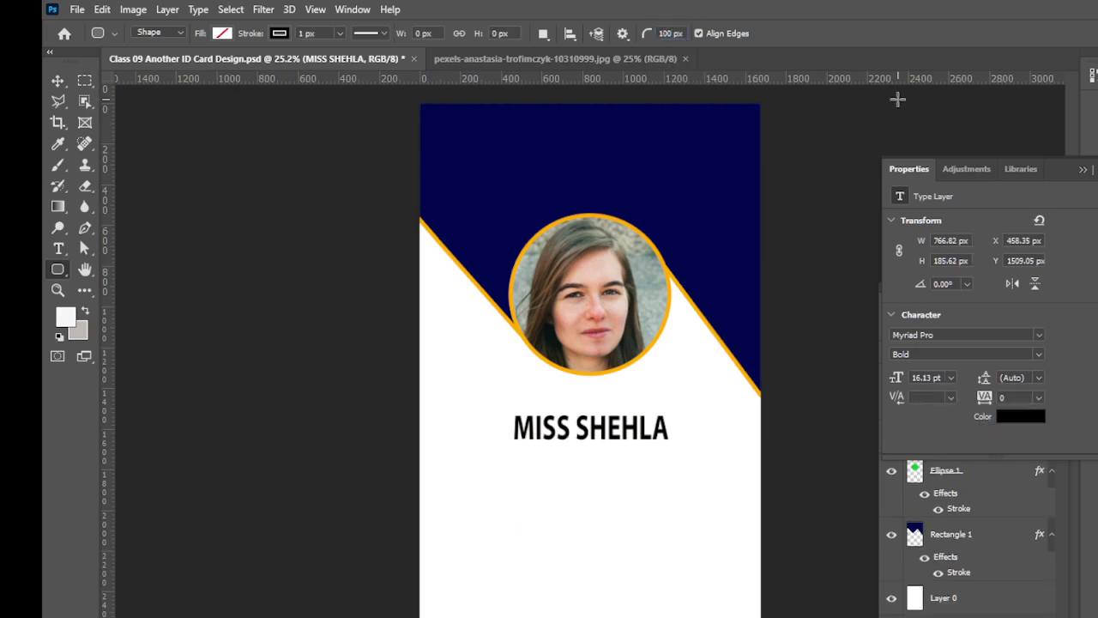
left_click_drag(506, 468, 685, 512)
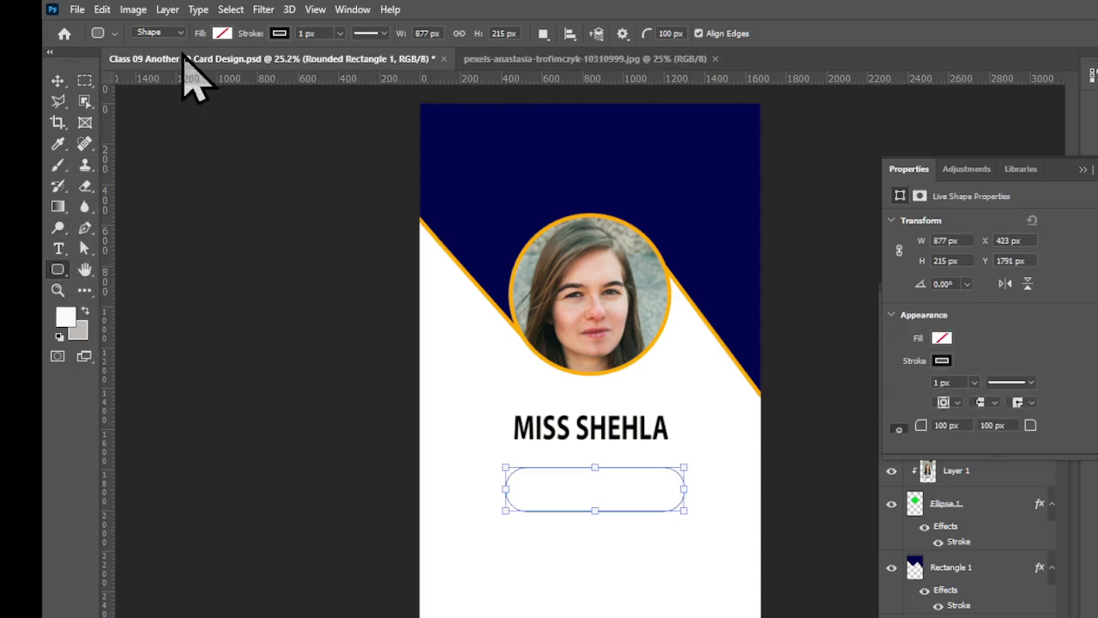
- Fill the rounded rectangle with the recently used navy and remove its stroke
left_click(222, 33)
left_click(482, 147)
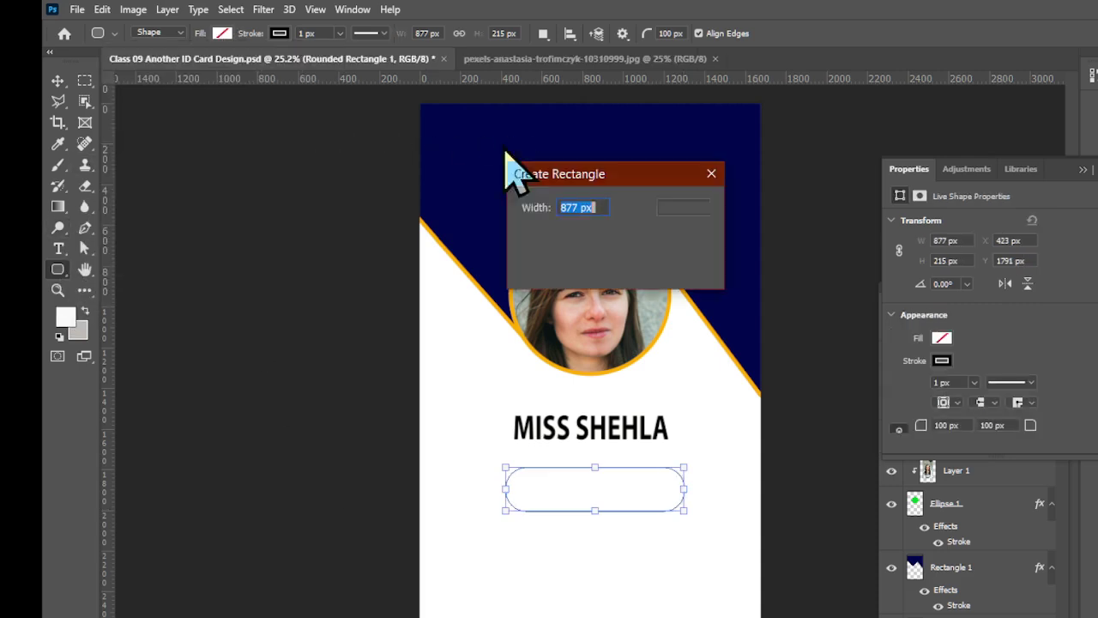
left_click(667, 268)
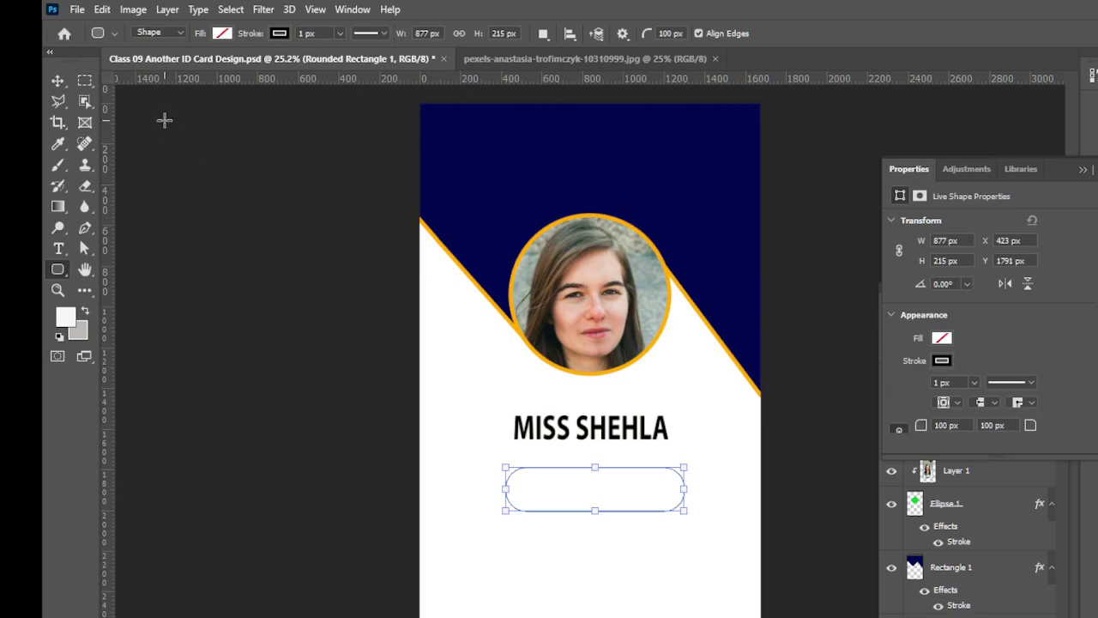
left_click(221, 35)
left_click(233, 118)
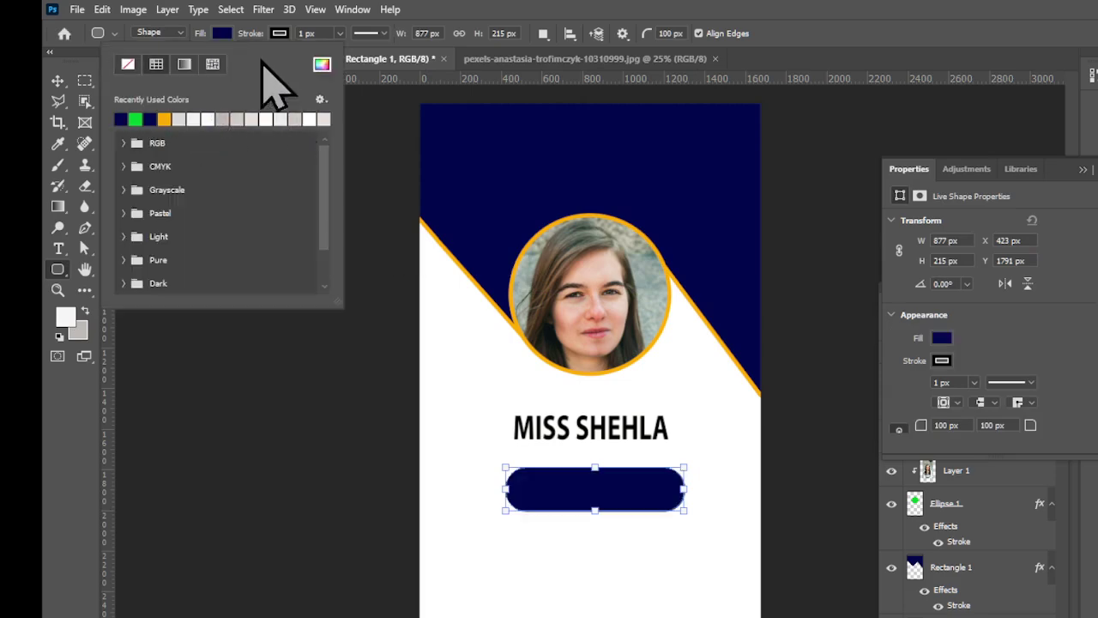
left_click(279, 34)
left_click(279, 34)
left_click(178, 118)
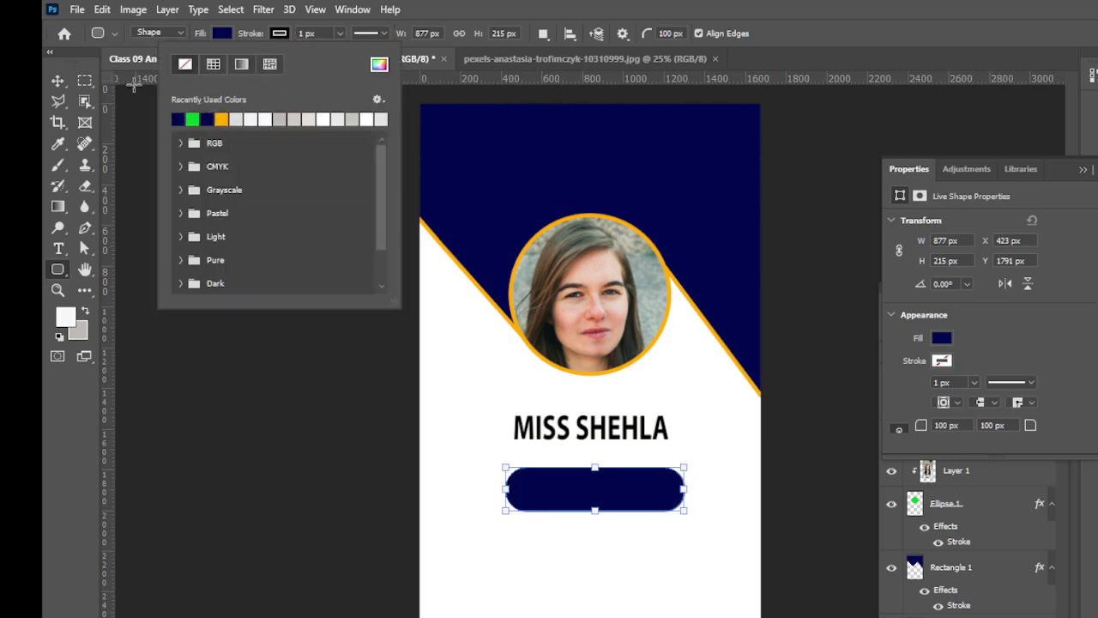
- Nudge the navy rounded rectangle up and slightly left so it sits centred just beneath the cardholder's name
left_click(59, 82)
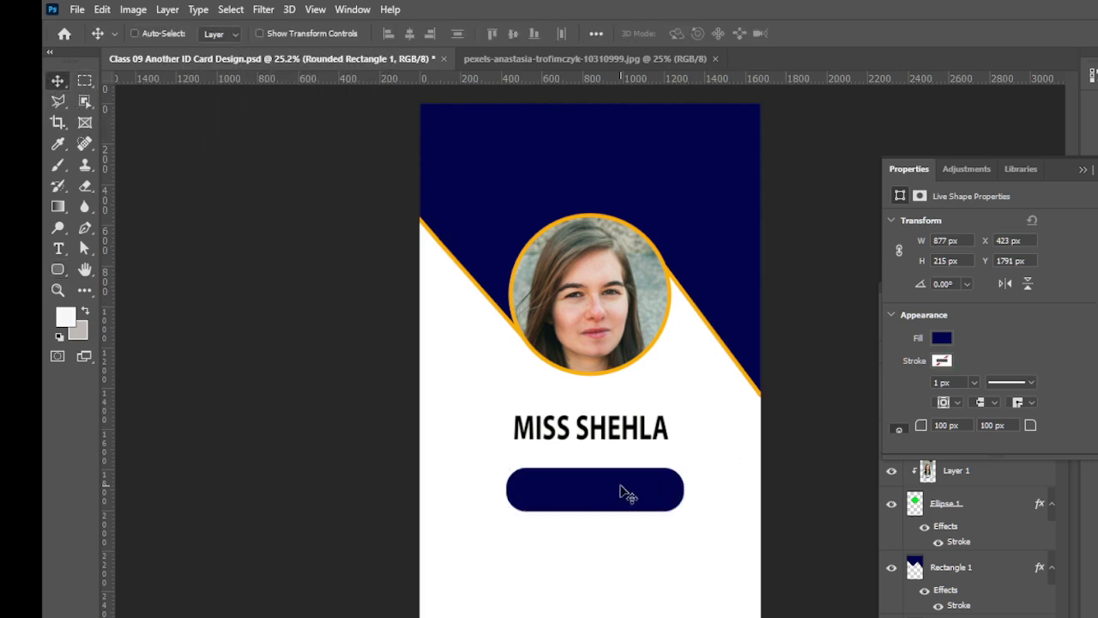
key("Up")
key("Up")
key("Up")
key("Up")
key("Up")
key("Up")
key("Up")
key("Up")
key("Up")
key("Up")
key("Up")
key("Up")
key("Up")
key("Up")
key("Up")
key("Up")
key("Up")
key("Up")
key("Up")
key("Up")
key("Left")
key("Left")
key("Left")
key("Left")
key("Left")
key("Left")
key("Left")
key("Left")
key("Up")
key("Up")
key("Up")
key("Up")
key("Up")
key("Up")
key("Up")
key("Up")
key("Up")
key("Up")
key("Up")
key("Up")
key("Up")
key("Up")
key("Up")
key("Up")
key("Up")
key("Up")
key("Up")
key("Up")
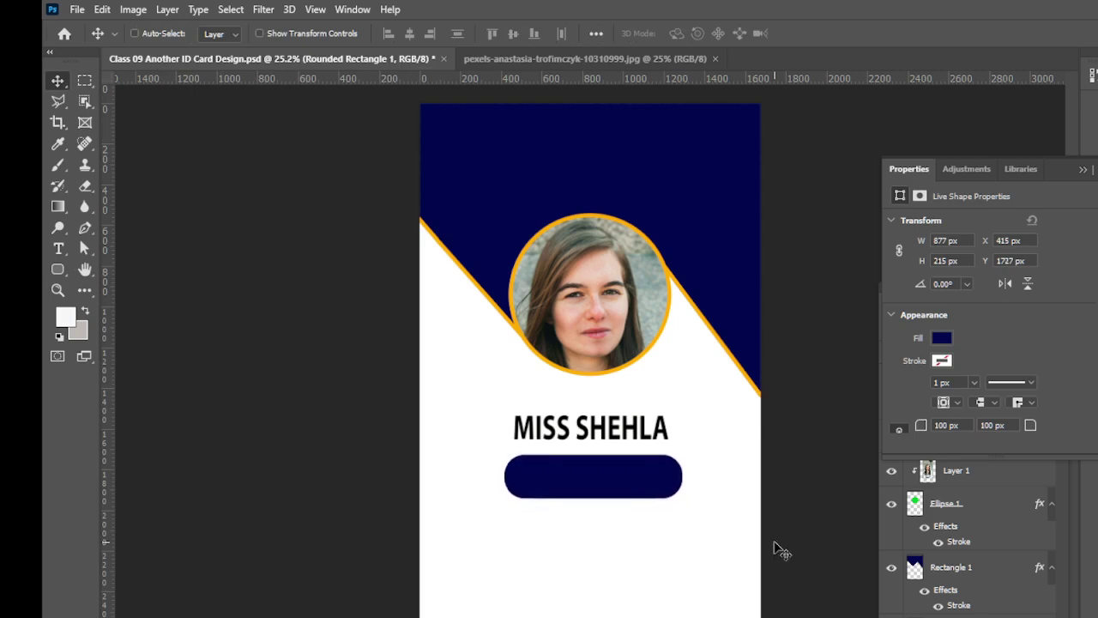
key("Up")
key("Up")
key("Up")
key("Up")
- Check the reference card and add the text "Graphics Designer" below the navy rounded rectangle, in Myriad Pro Regular
key("alt+Tab")
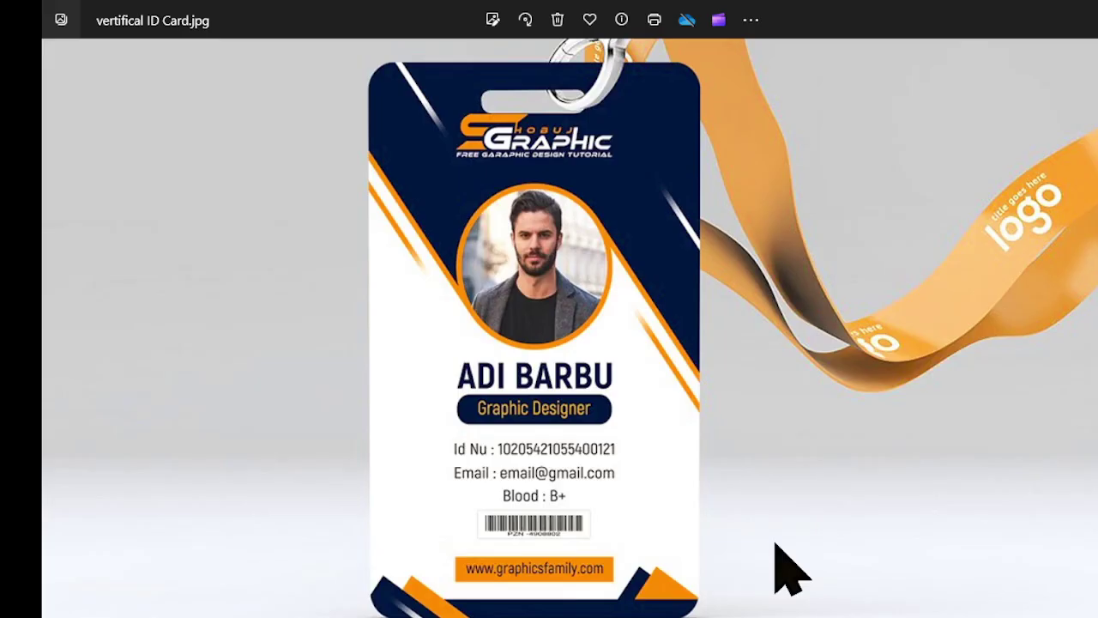
key("alt+Tab")
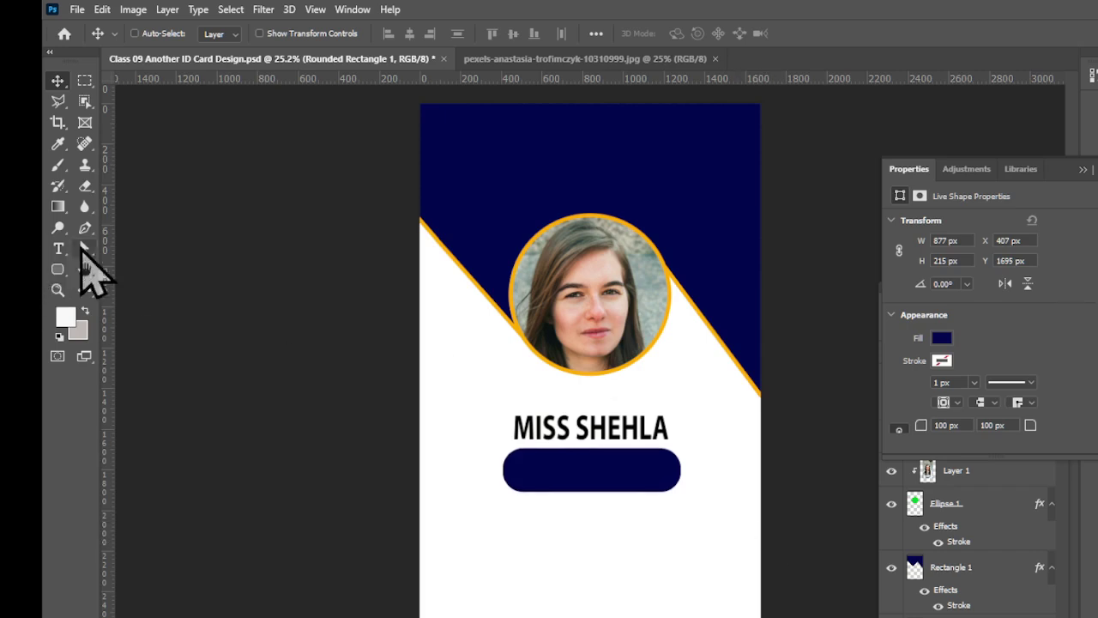
left_click(58, 248)
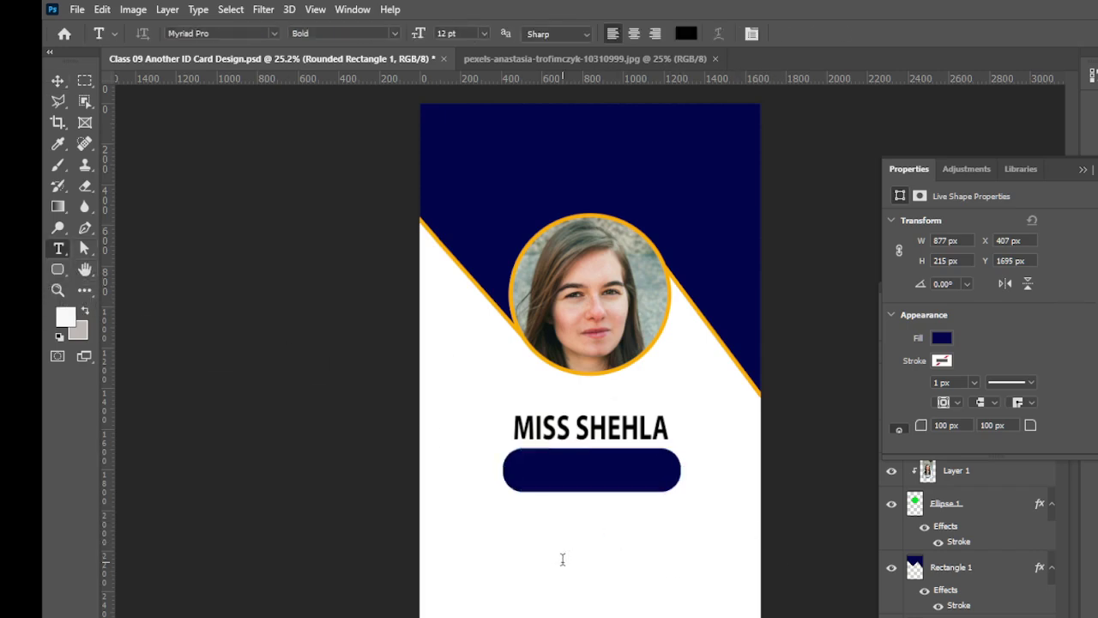
key("alt+Tab")
key("alt+Tab")
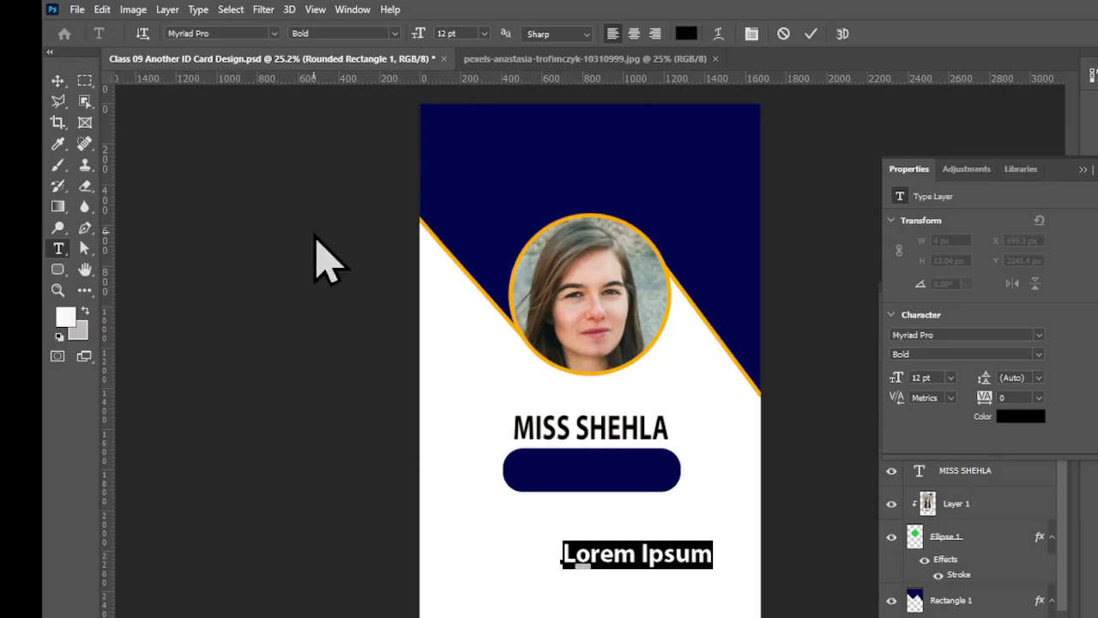
type("Graphics Designe")
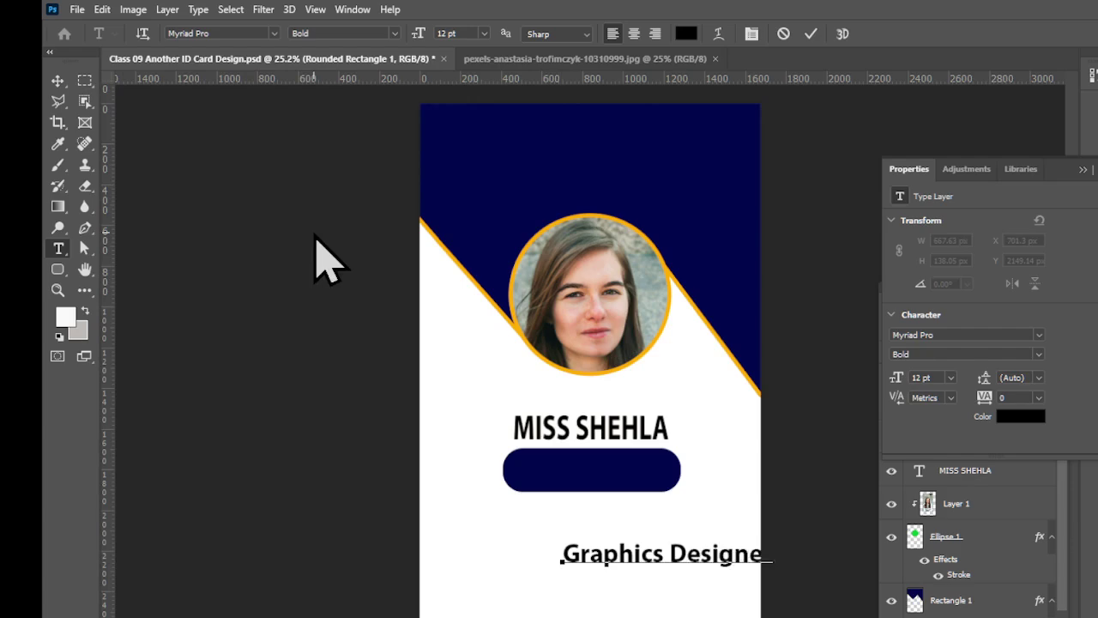
key("ctrl+a")
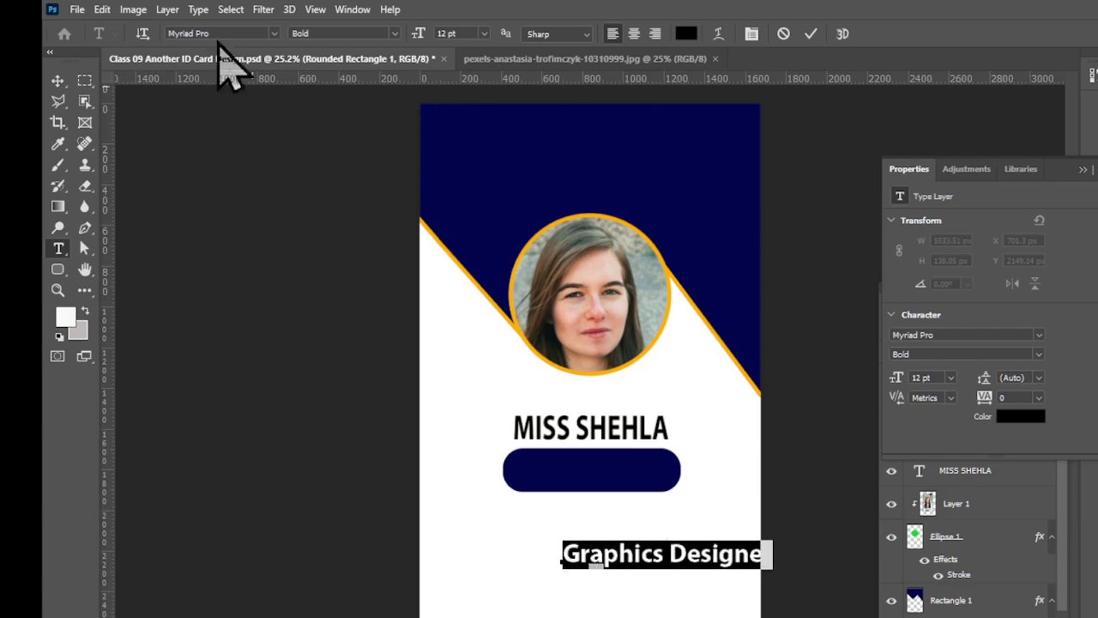
left_click(390, 33)
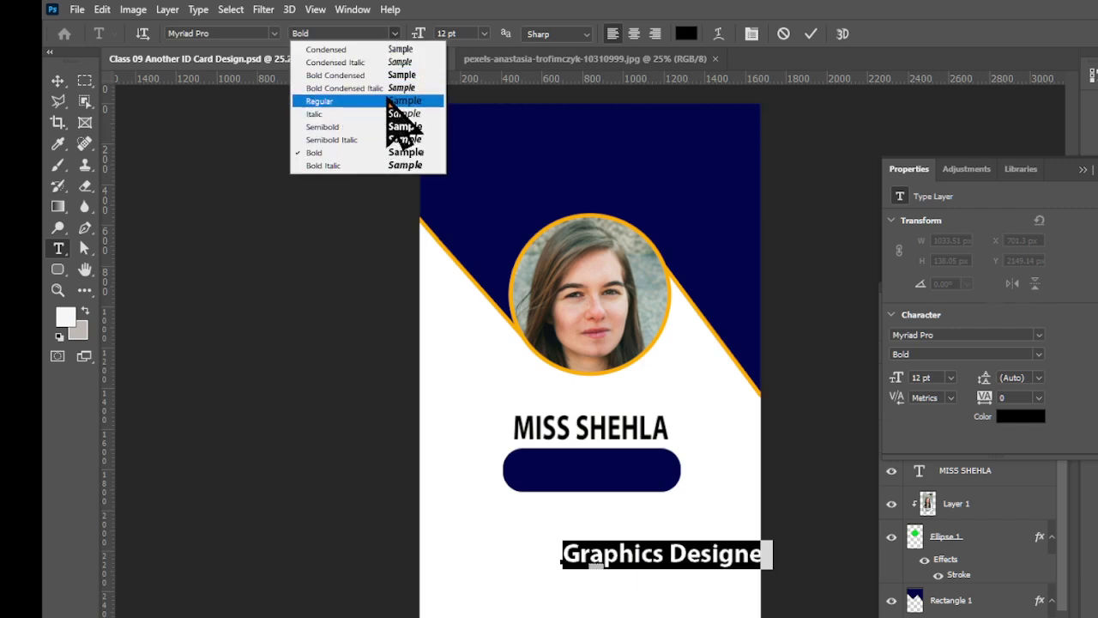
left_click(390, 100)
- Move the "Graphics Designer" text onto the navy rounded rectangle, scale it proportionally to 81.30% and centre it there
left_click(57, 81)
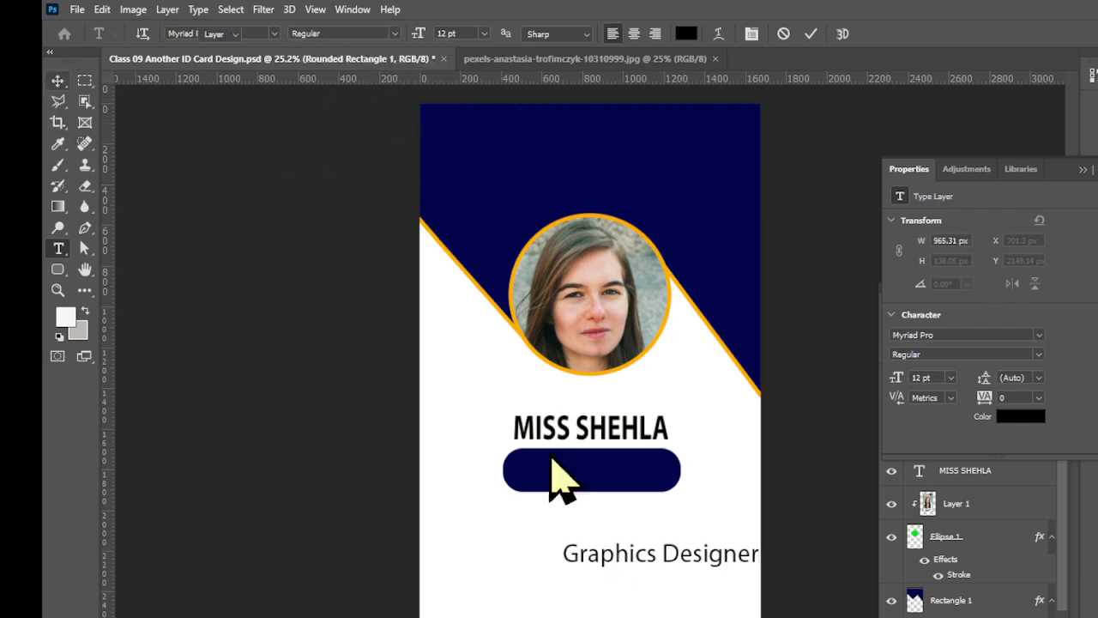
left_click_drag(681, 558, 618, 480)
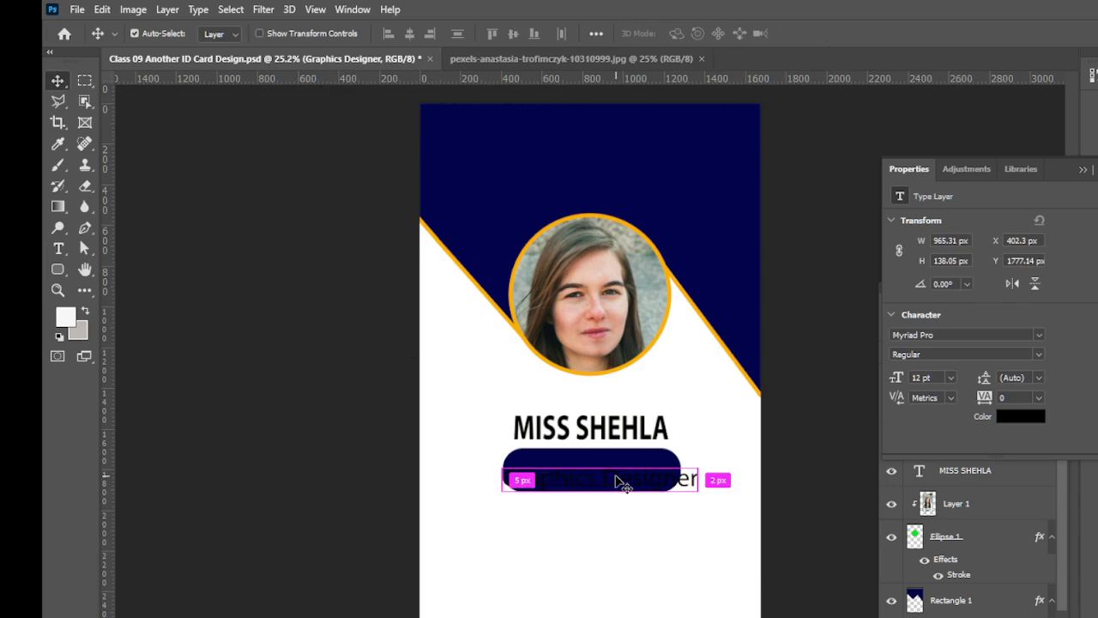
key("ctrl+t")
scroll(670, 519, "up", 2)
left_click_drag(716, 476, 608, 457)
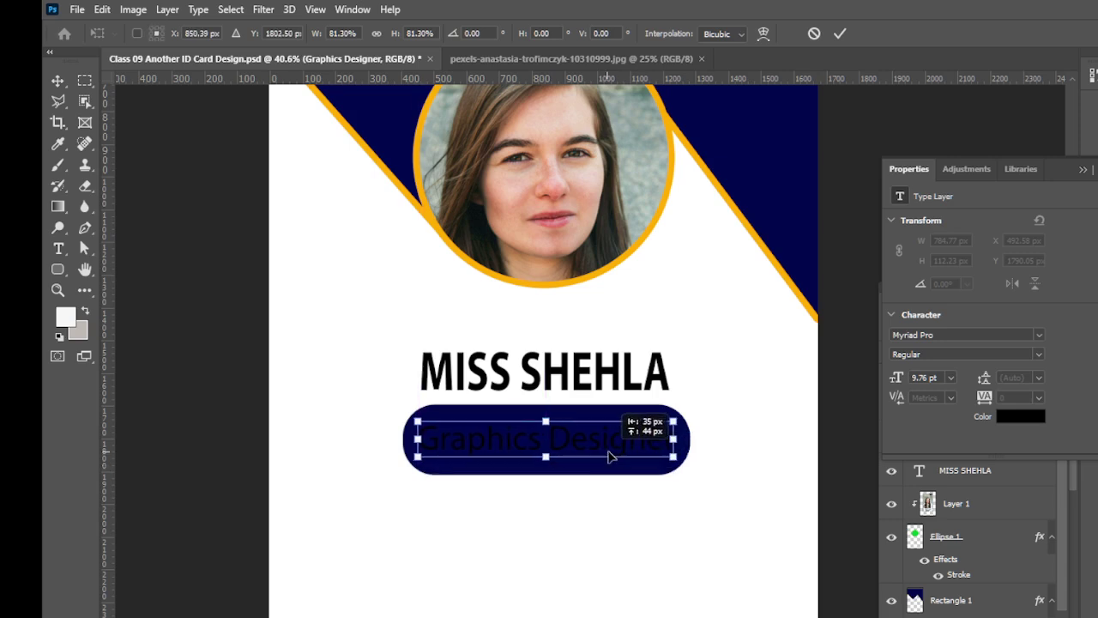
left_click(57, 81)
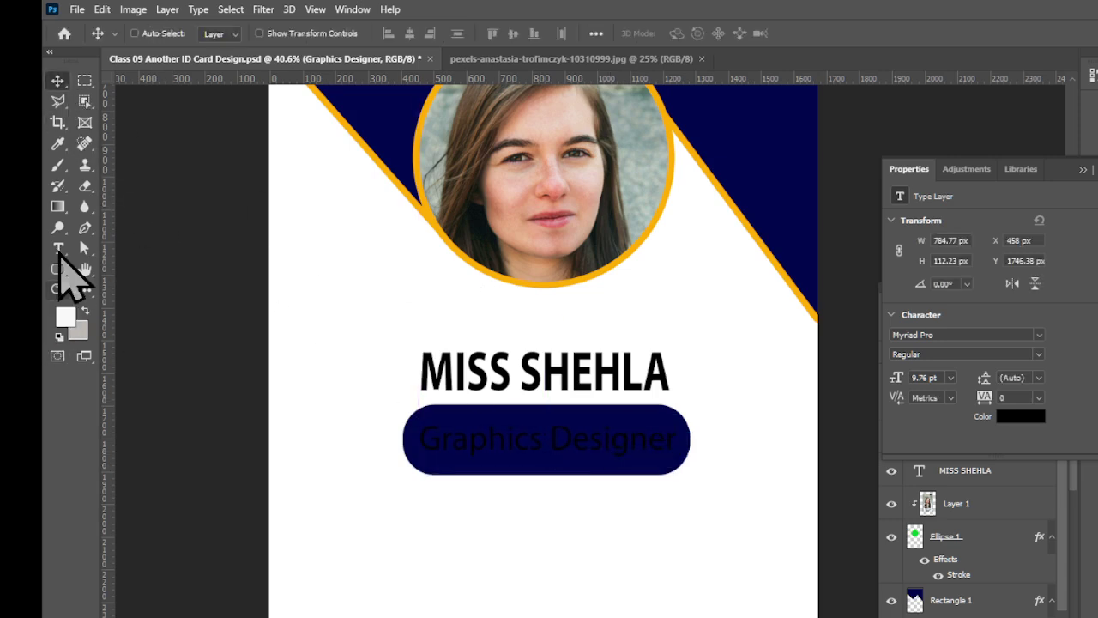
- Recolour the "Graphics Designer" text with the orange (fab207) sampled from the portrait's outline
left_click(59, 249)
triple_click(513, 444)
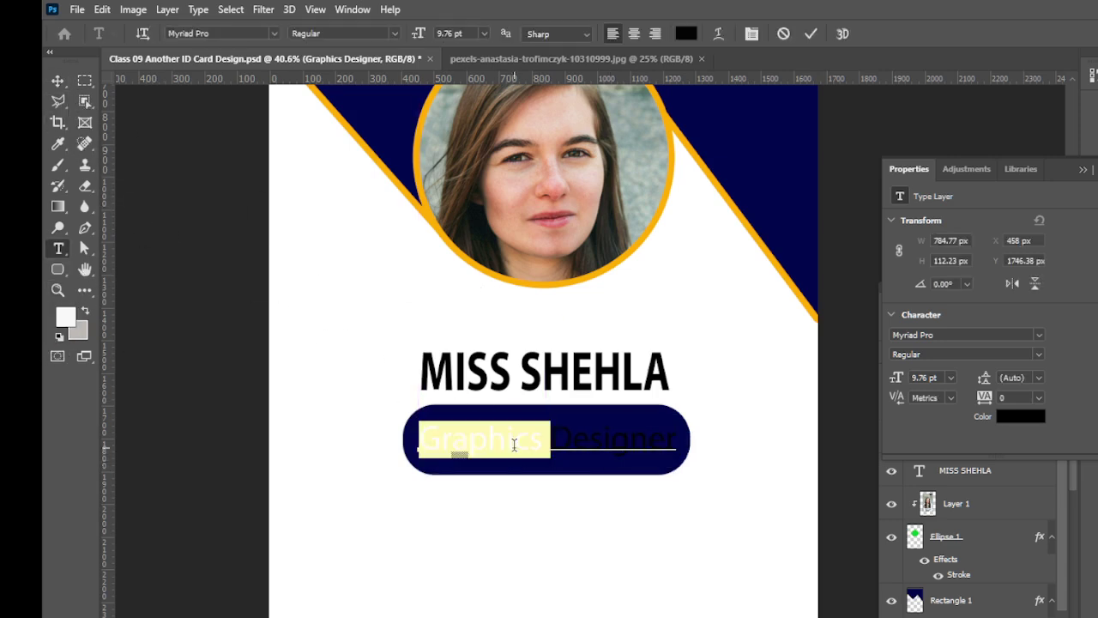
left_click(686, 34)
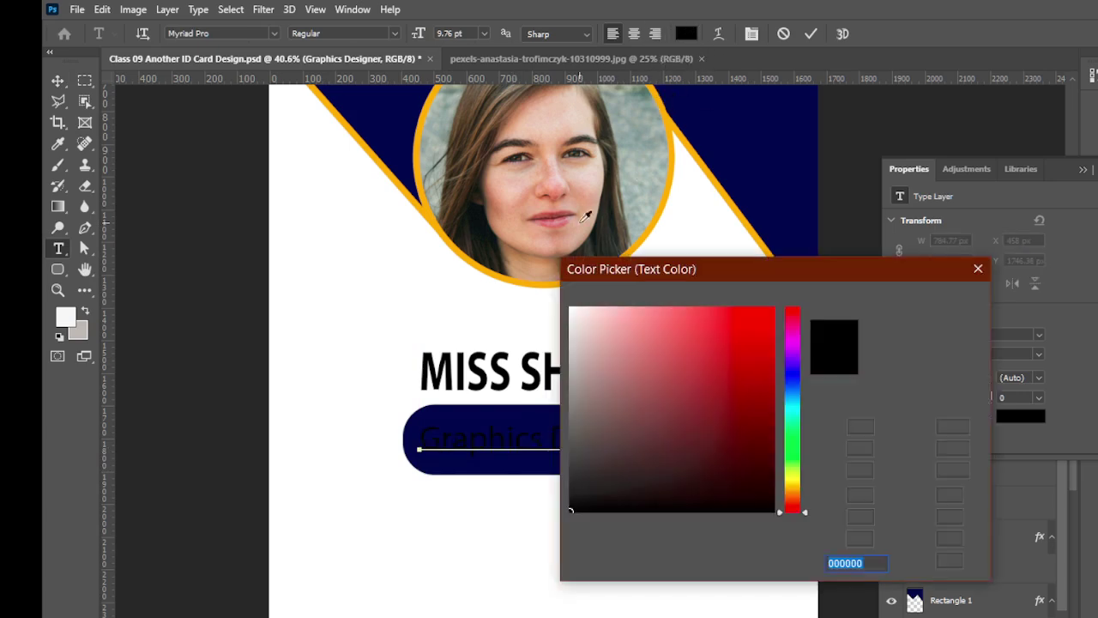
left_click(466, 248)
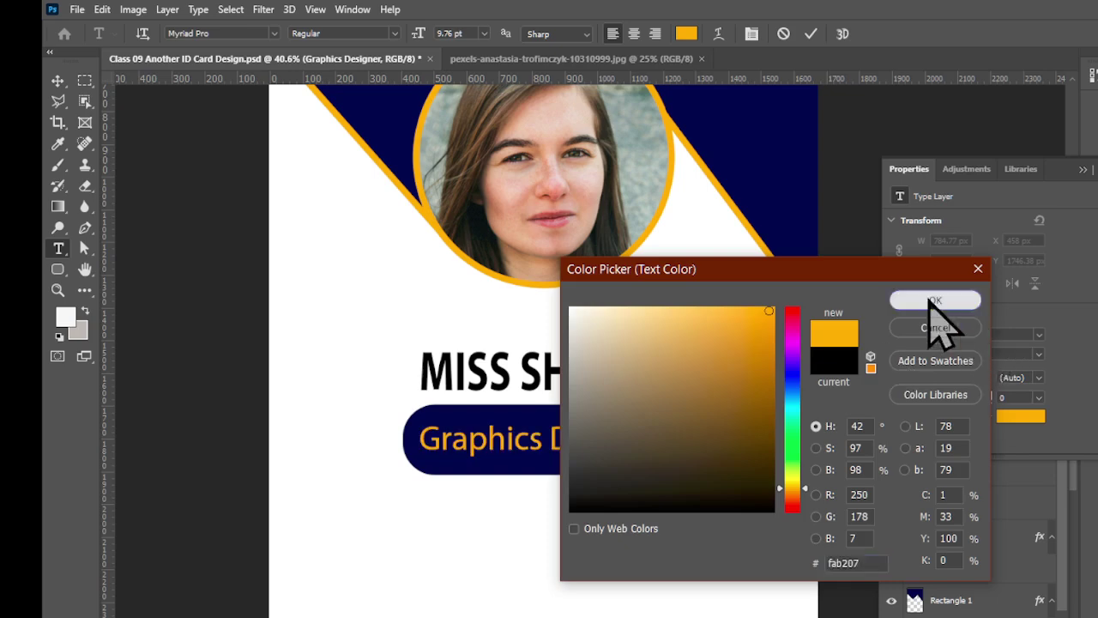
left_click(934, 302)
left_click(58, 81)
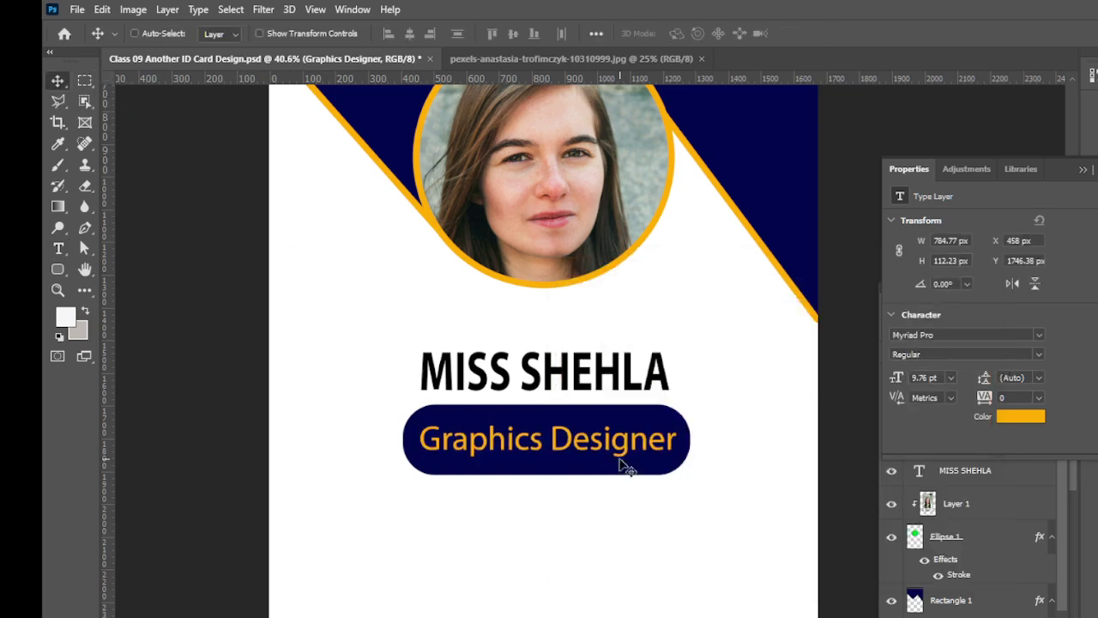
- Nudge the cardholder's name, the navy rounded rectangle and the "Graphics Designer" text up together, closer beneath the portrait
scroll(622, 446, "down", 1)
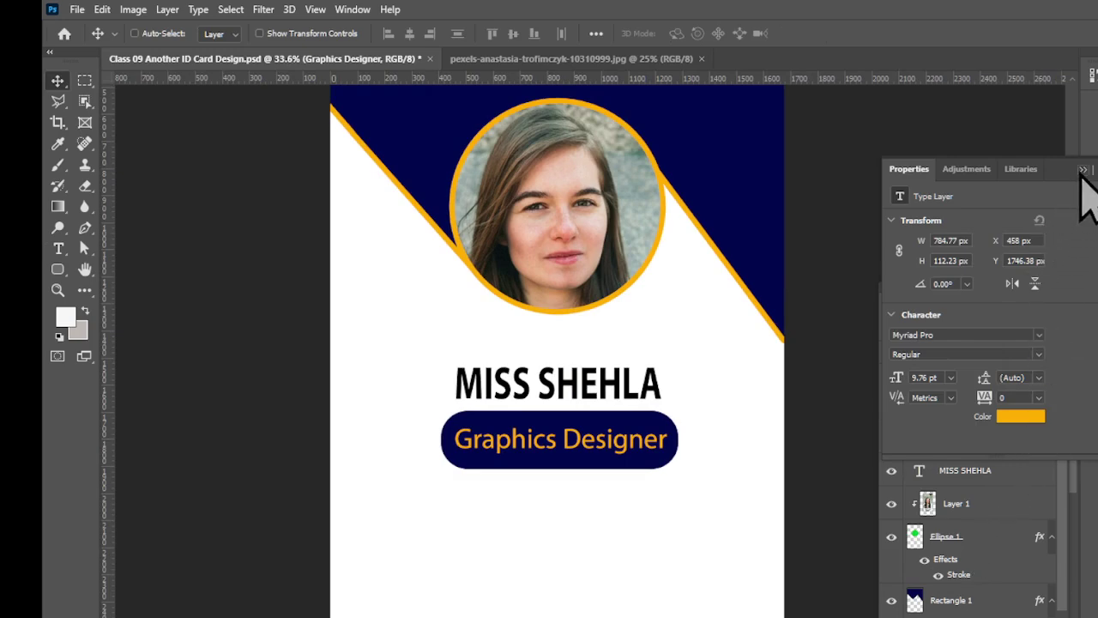
left_click(1082, 169)
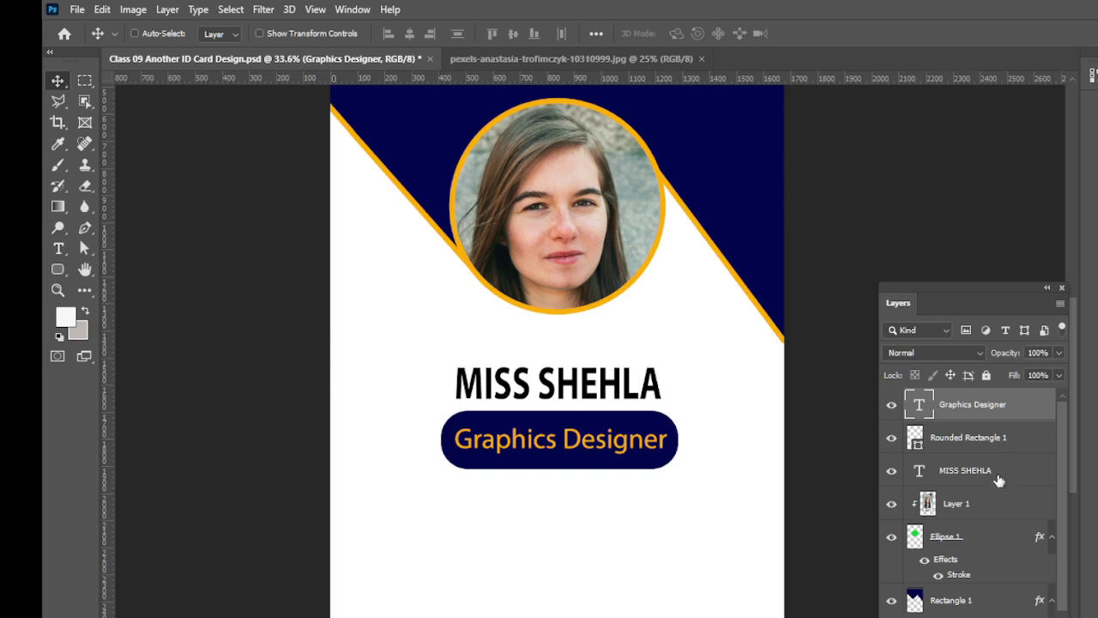
left_click(994, 484, "shift")
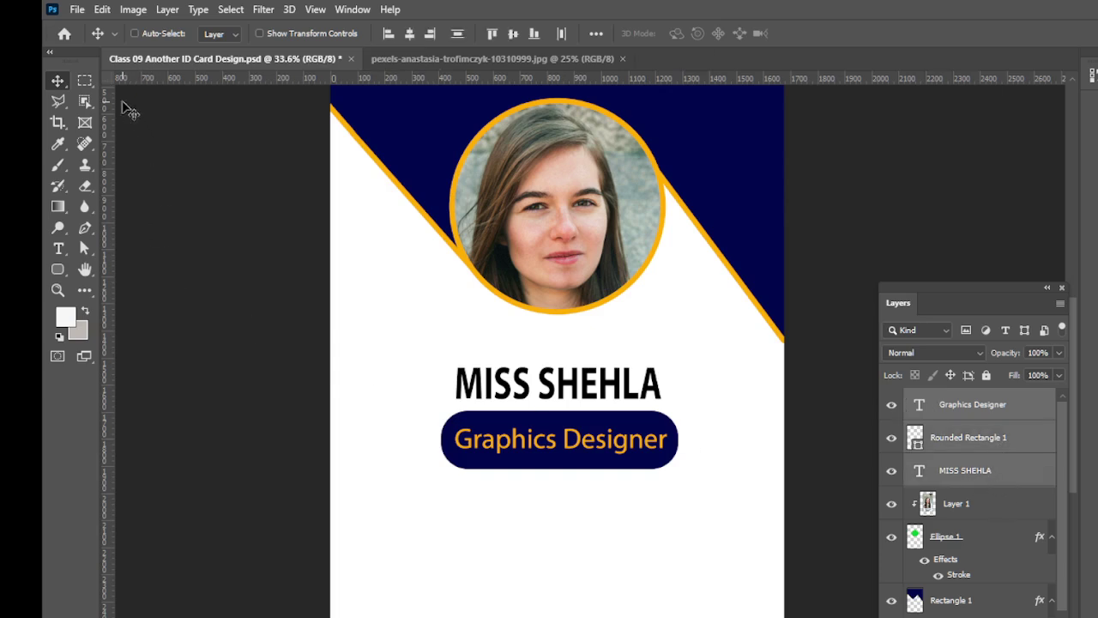
key("shift+Up")
key("shift+Up")
key("shift+Up")
key("shift+Up")
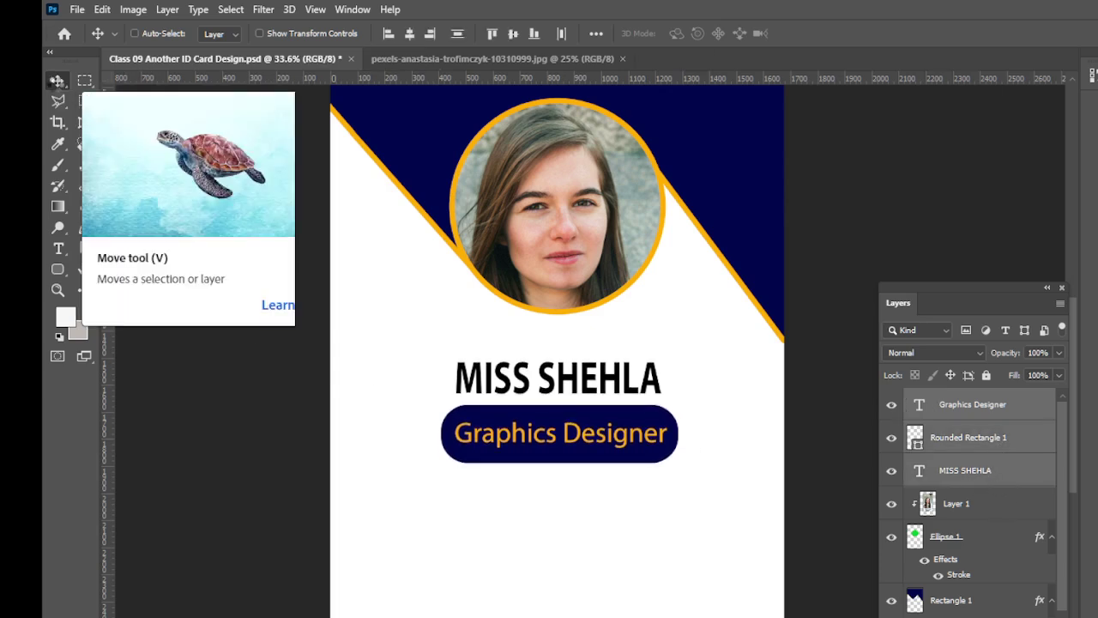
key("shift+Up")
key("shift+Up")
key("shift+Up")
key("shift+Up")
key("shift+Up")
key("shift+Up")
key("shift+Up")
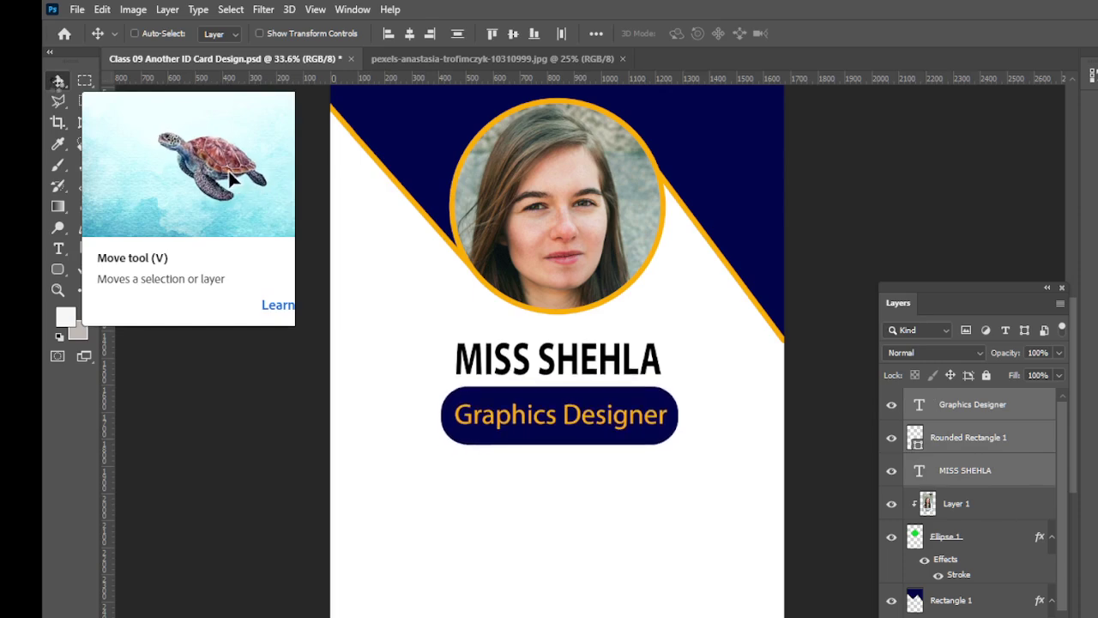
key("shift+Up")
key("shift+Up")
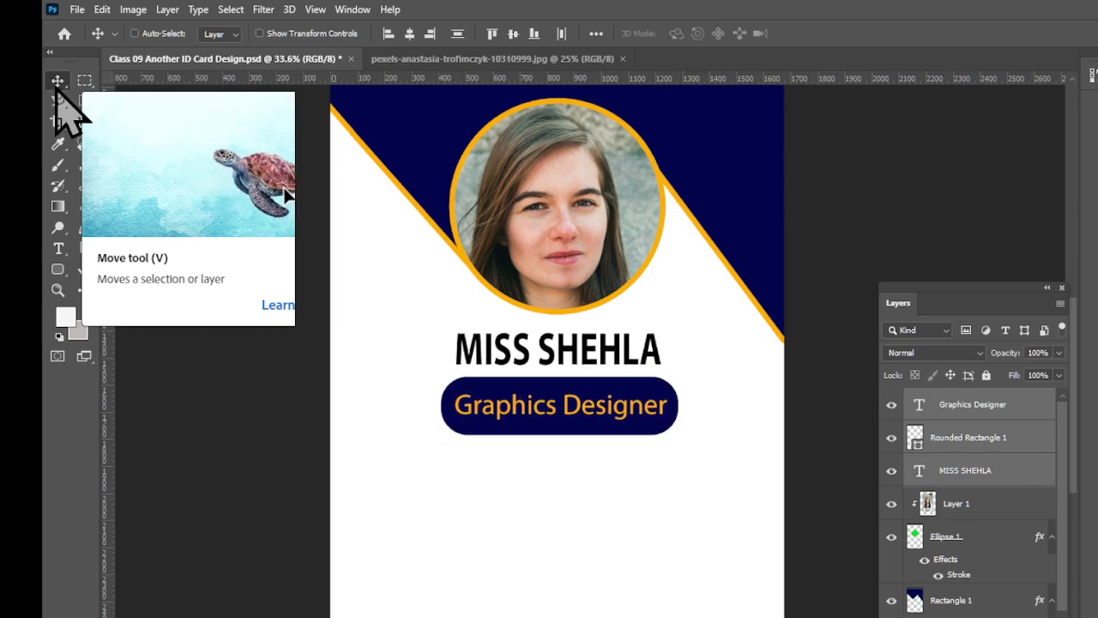
key("shift+Up")
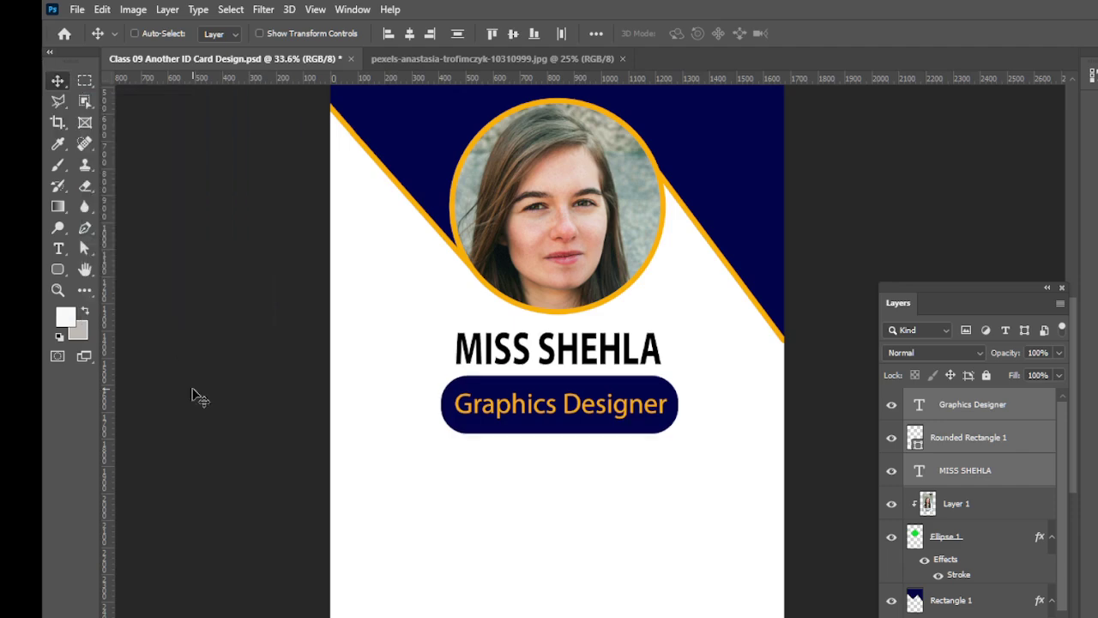
- Save the document and compare the whole card with the reference ID card image
key("ctrl+s")
scroll(514, 377, "down", 3)
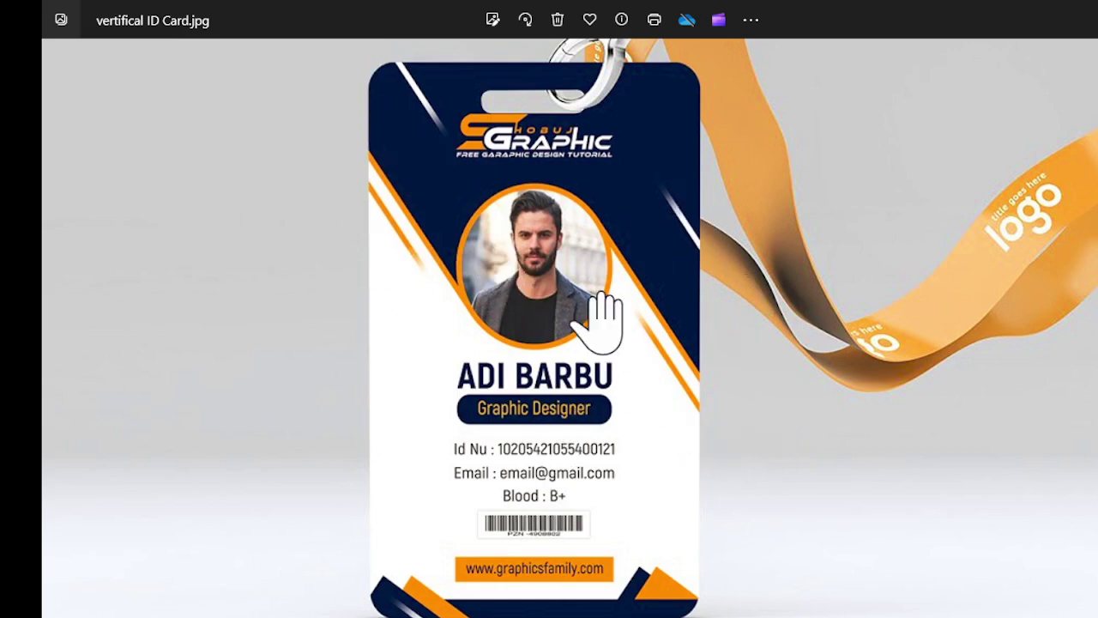
key("alt+Tab")
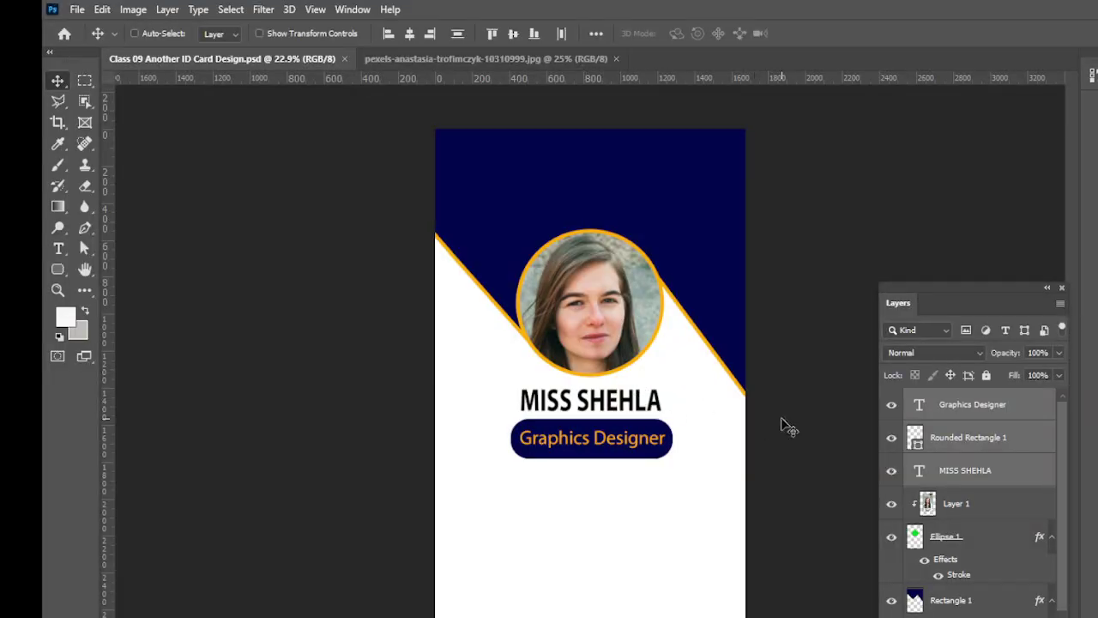
- Group the job-title text, rounded rectangle and cardholder name layers, and name the group "id detail"
left_click(997, 422)
left_click(990, 471, "shift")
key("ctrl+g")
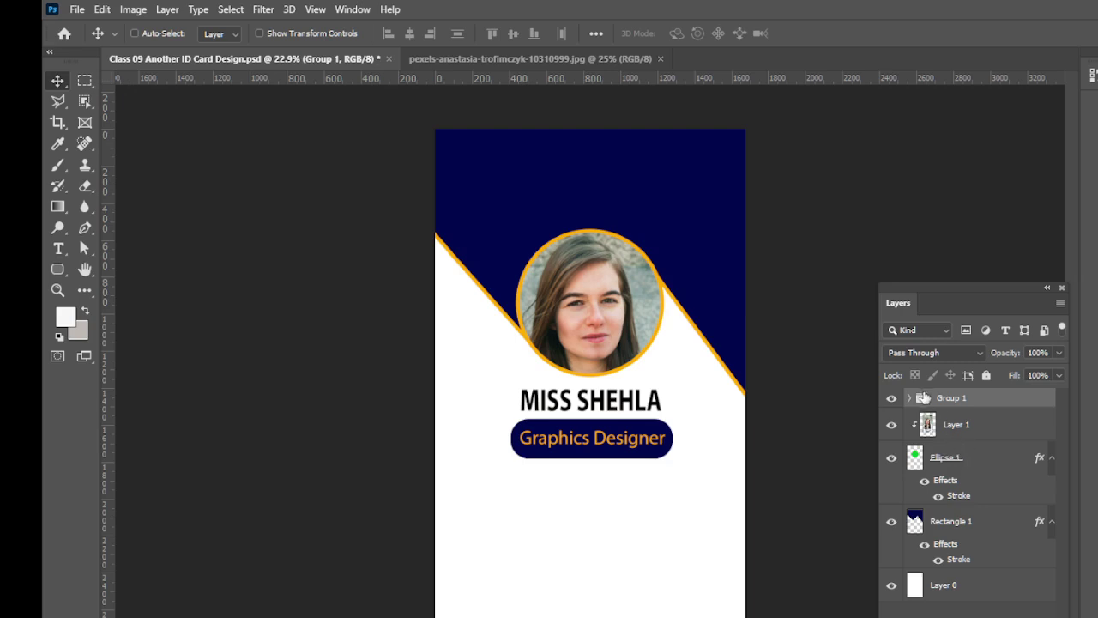
double_click(964, 398)
type("id detail")
key("Return")
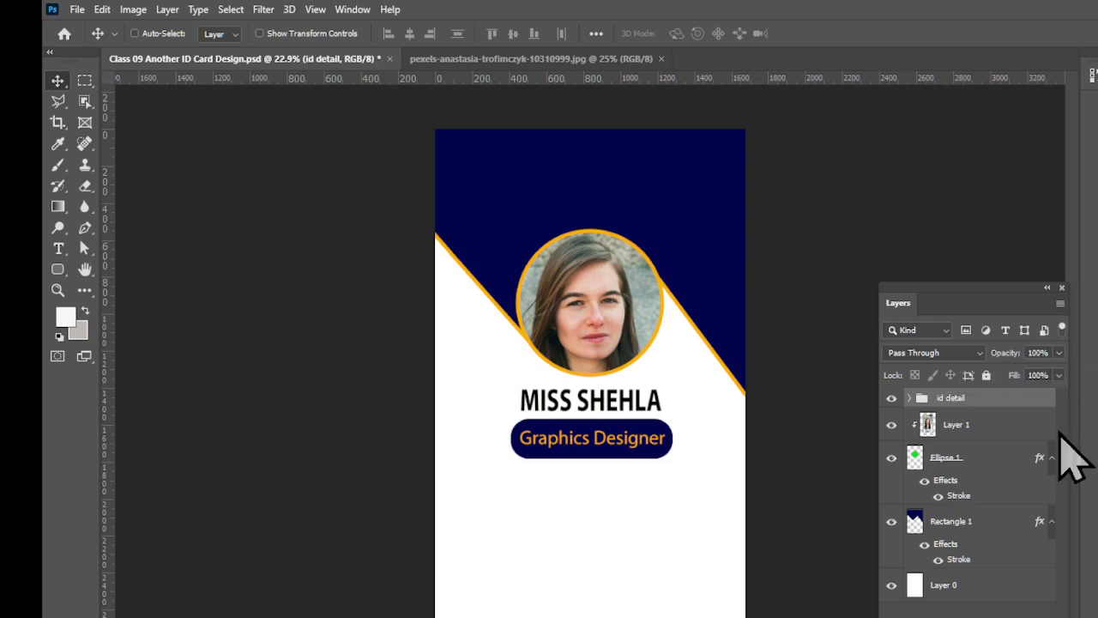
- Group the Layer 1, Ellipse 1 and Rectangle 1 layers, and name the group "design"
left_click(965, 613)
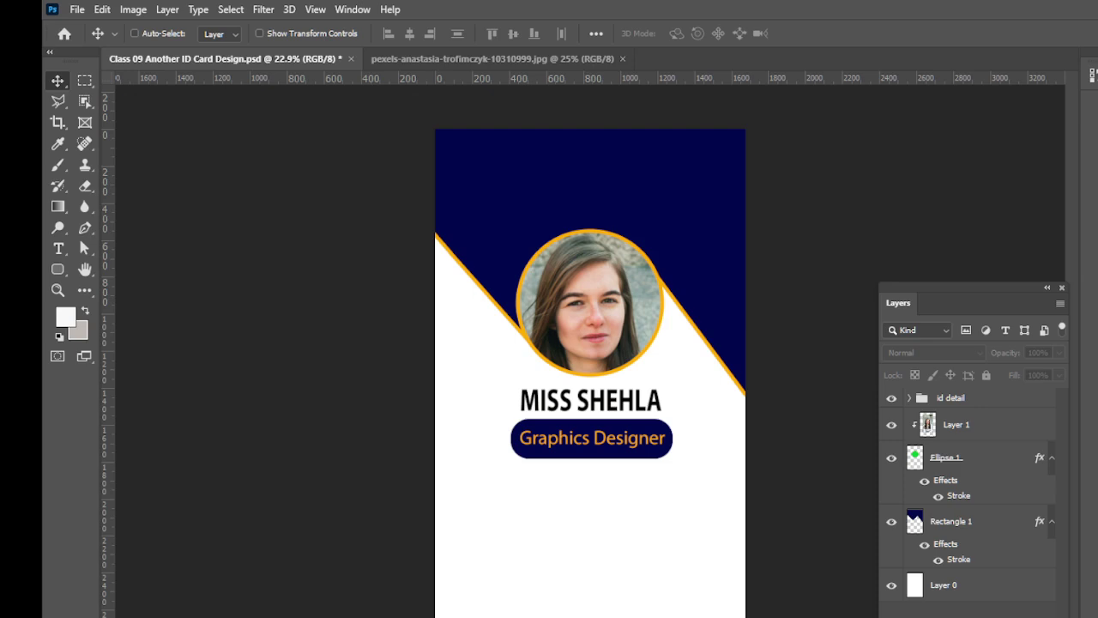
left_click(964, 426)
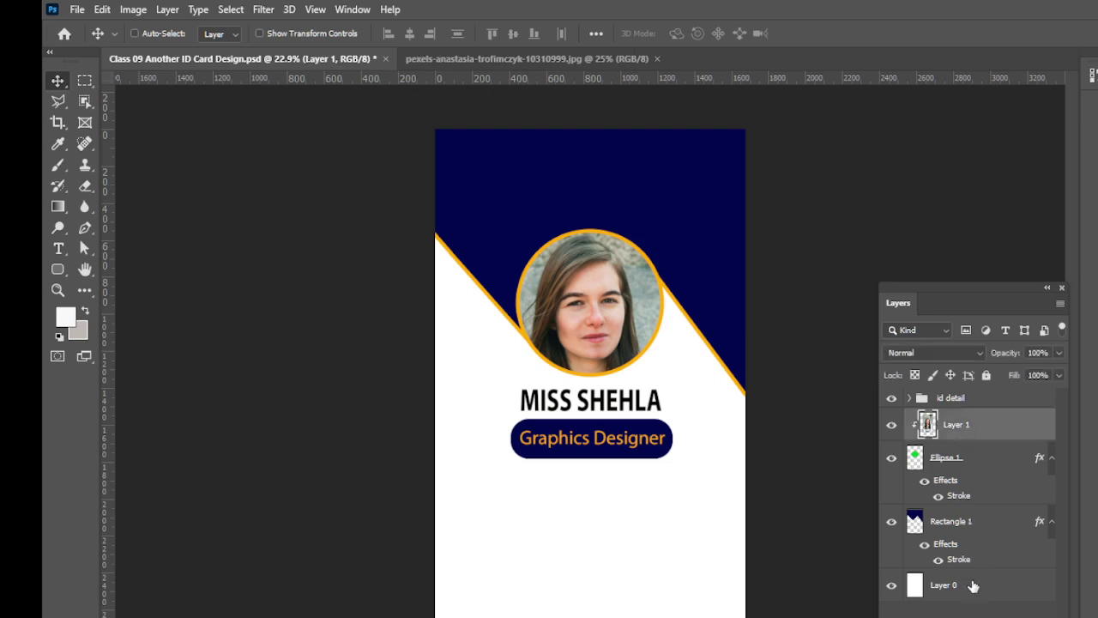
left_click(970, 563, "shift")
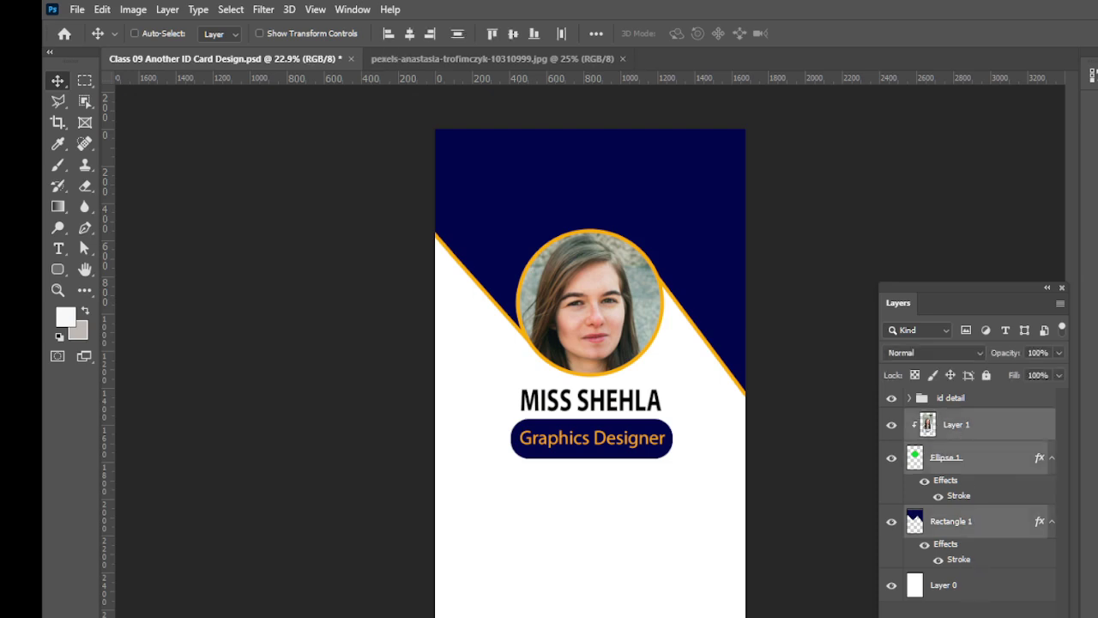
key("ctrl+g")
double_click(943, 418)
type("design")
key("Return")
left_click(941, 556)
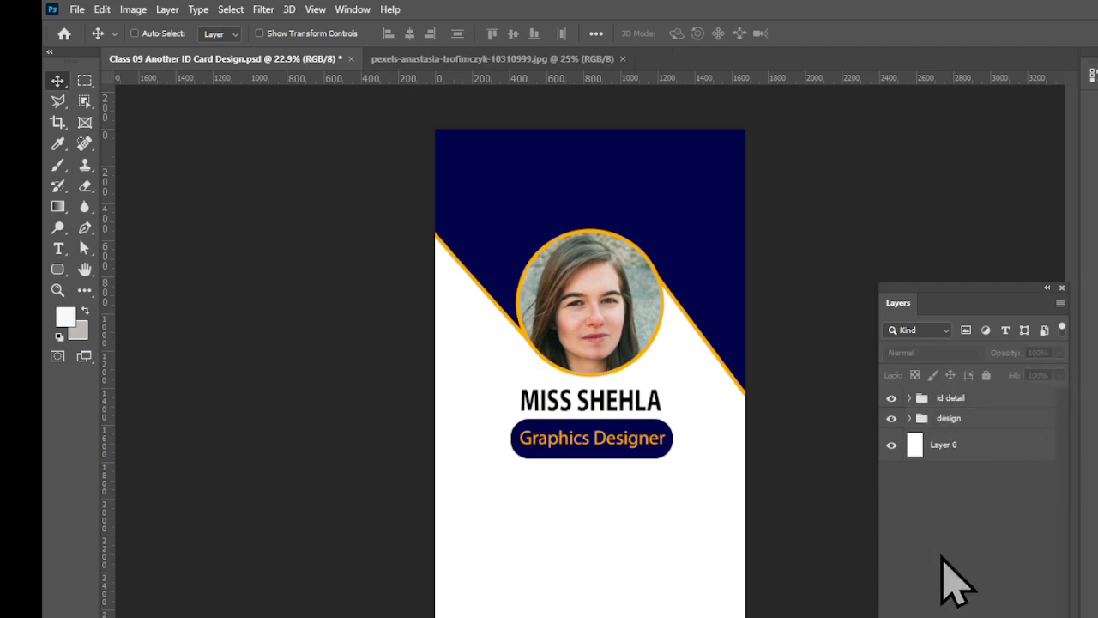
- Draw a narrow vertical rectangle about 32 px wide and 778 px high on the white area below the job-title badge
left_click(979, 402)
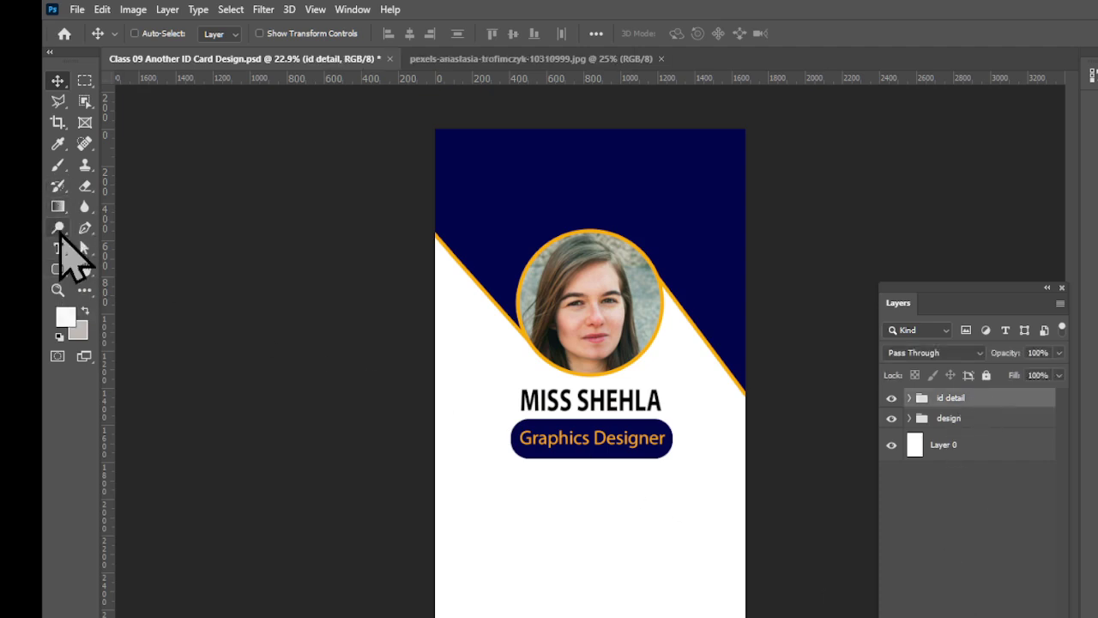
left_click(58, 208)
right_click(57, 221)
left_click_drag(58, 271, 94, 295)
scroll(527, 519, "up", 3)
left_click_drag(427, 440, 438, 617)
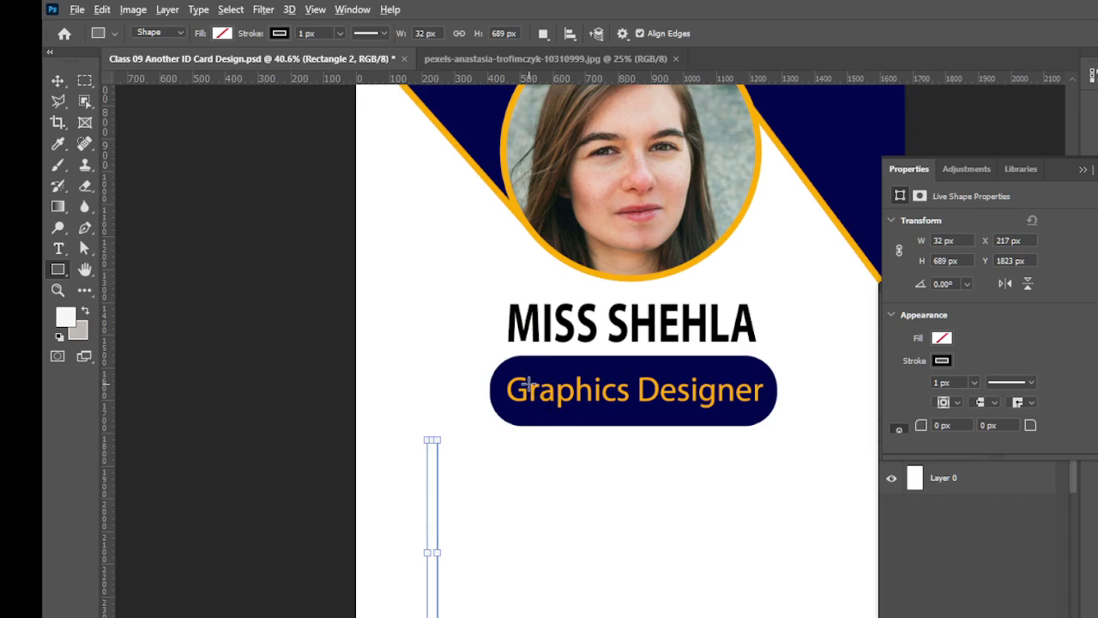
scroll(528, 383, "down", 2)
left_click_drag(436, 576, 436, 604)
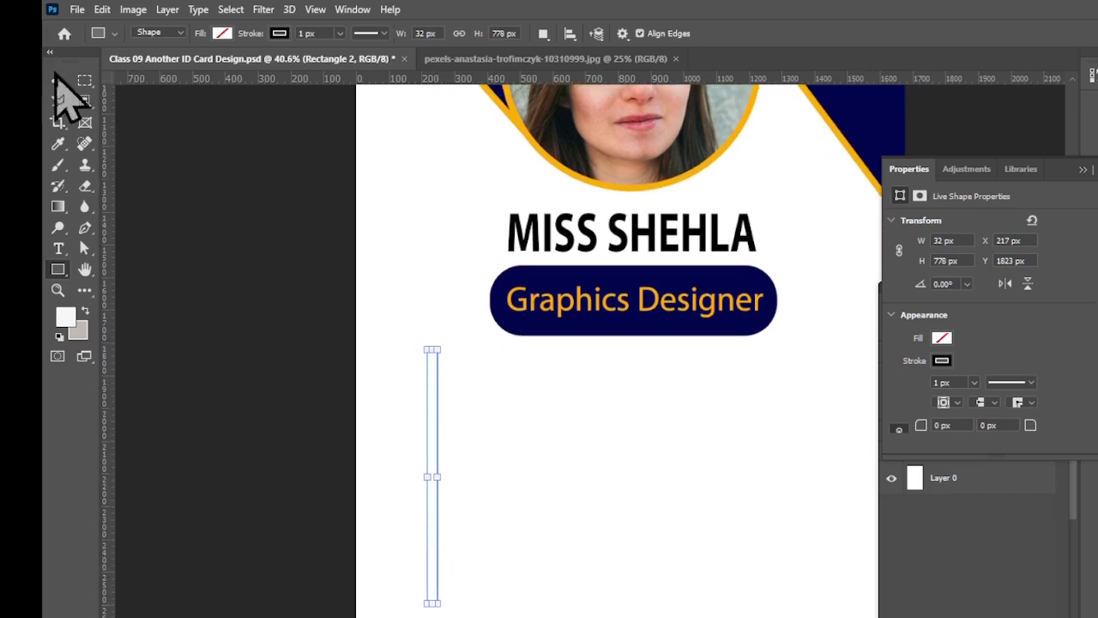
- Fill the narrow rectangle with the recently used orange and remove its stroke
left_click(56, 80)
left_click(57, 269)
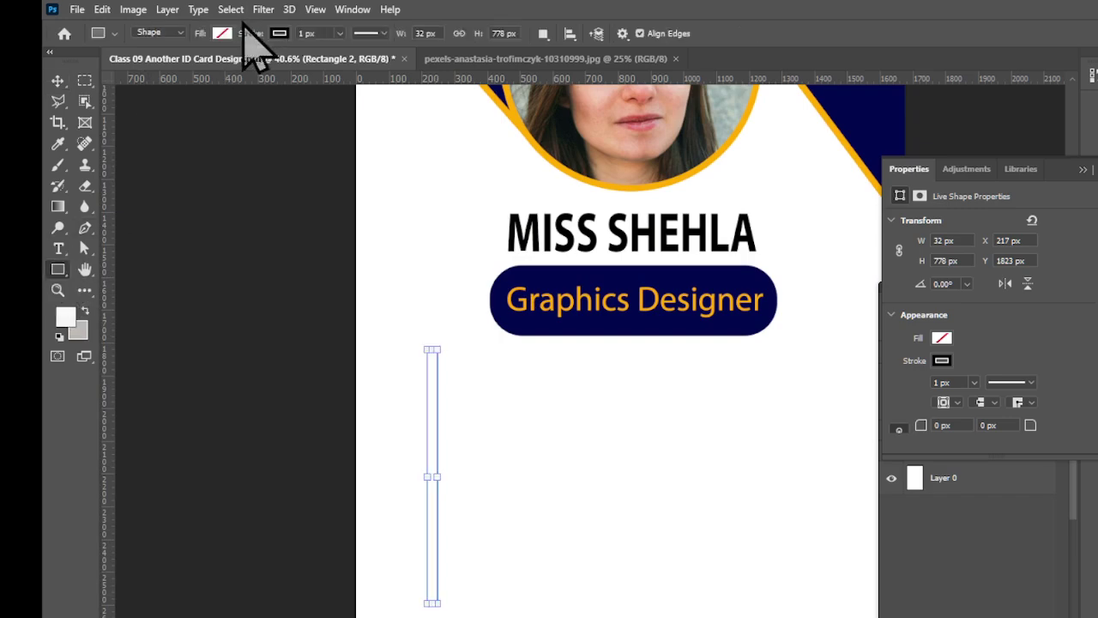
left_click(222, 33)
left_click(179, 119)
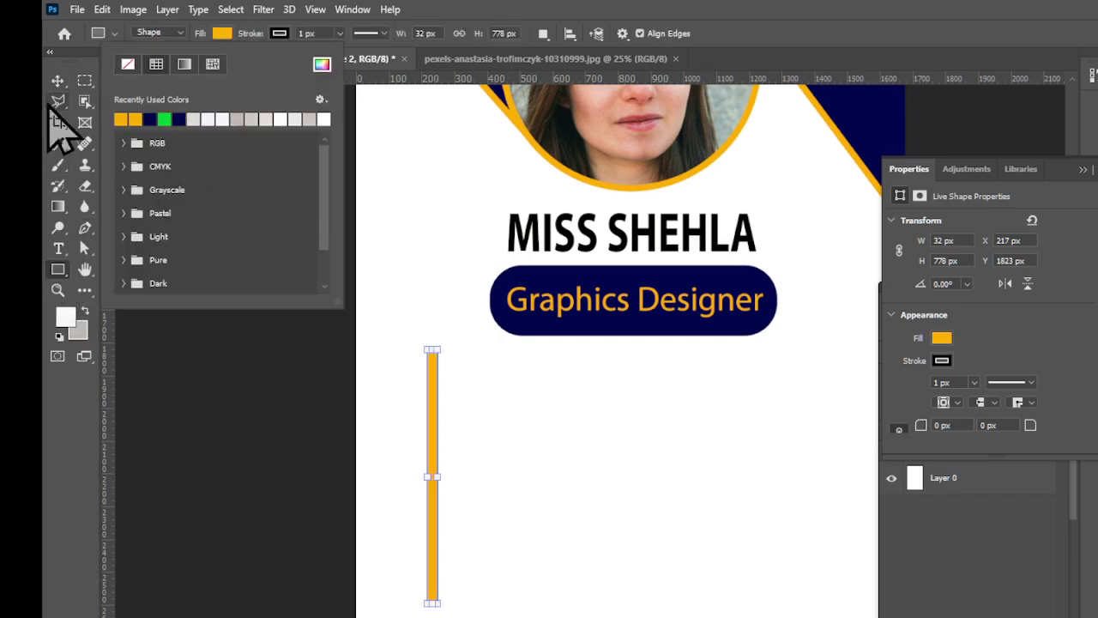
left_click(57, 83)
left_click(56, 81)
left_click(57, 268)
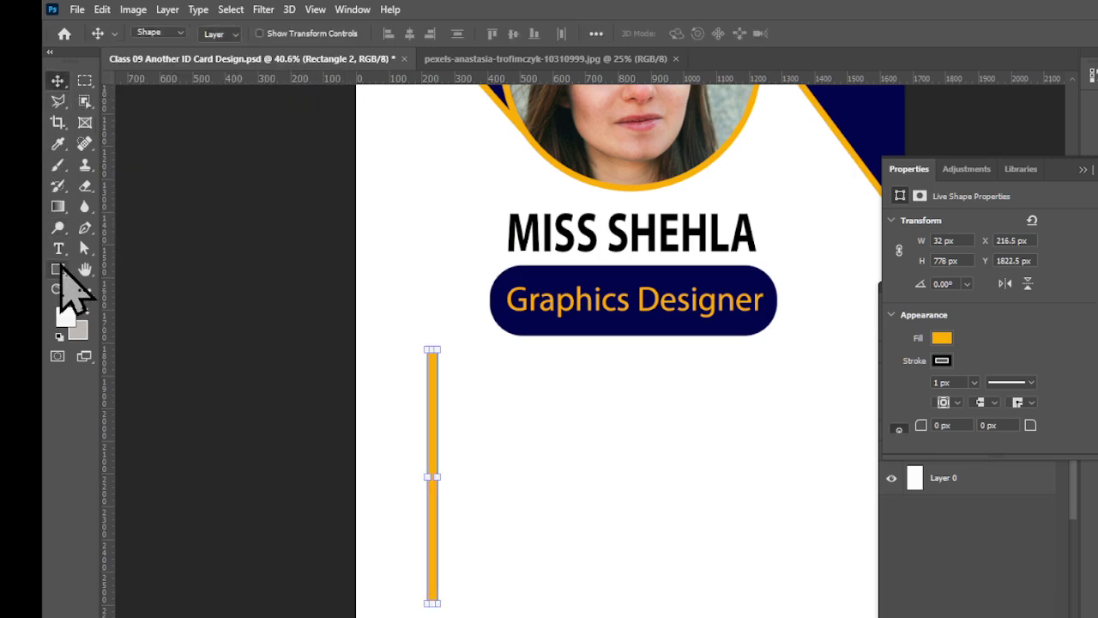
left_click(222, 33)
left_click(185, 64)
left_click(57, 81)
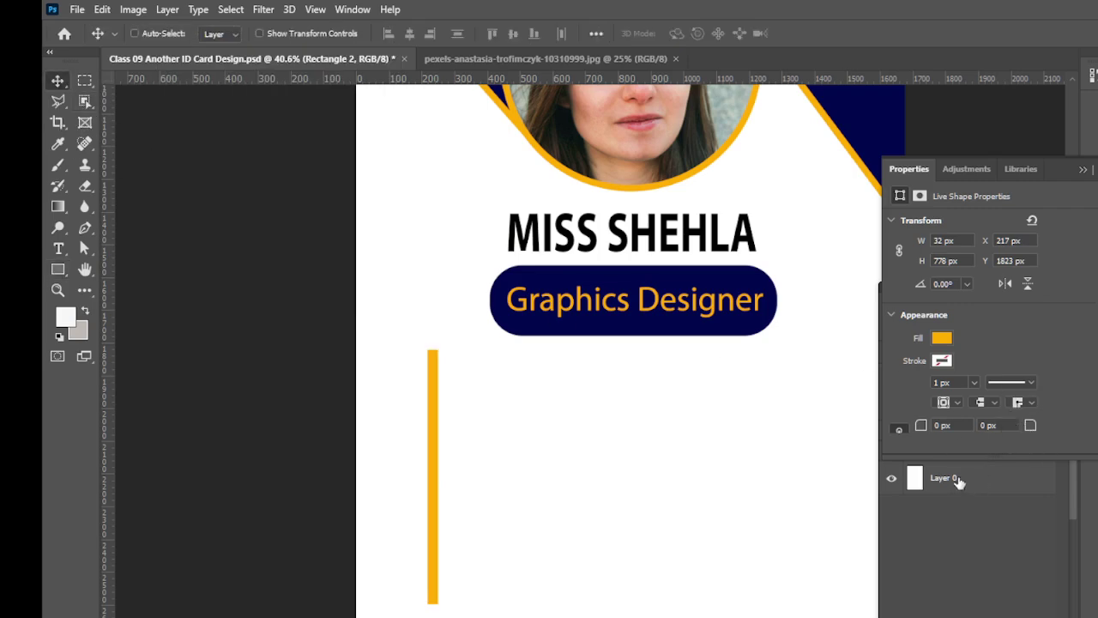
- Rasterize the orange bar's layer and load its outline as a selection
left_click(969, 558)
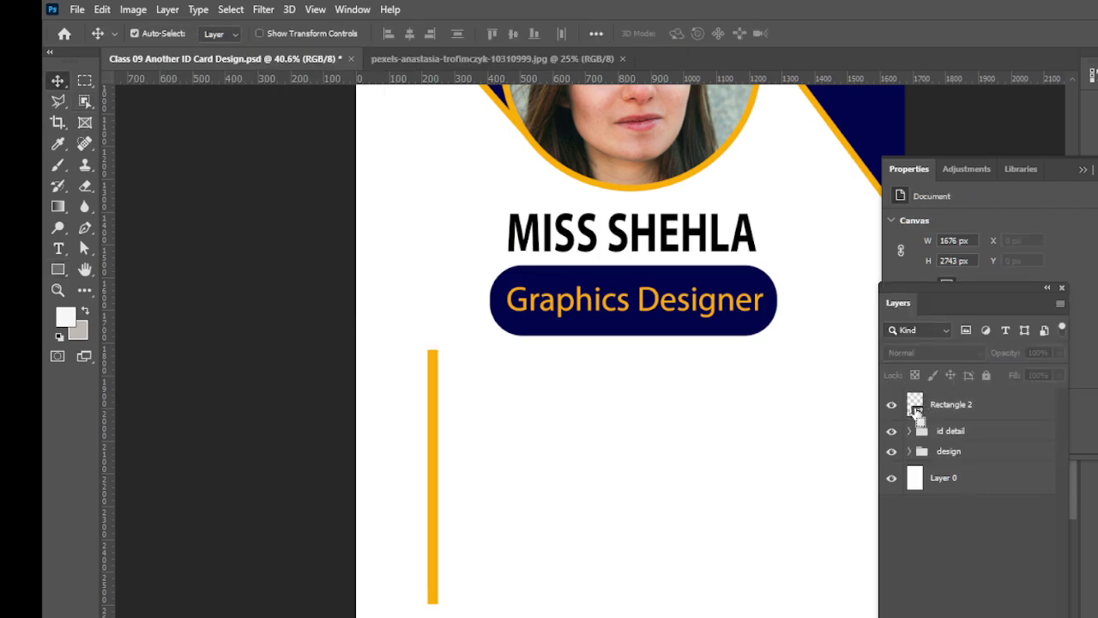
right_click(957, 408)
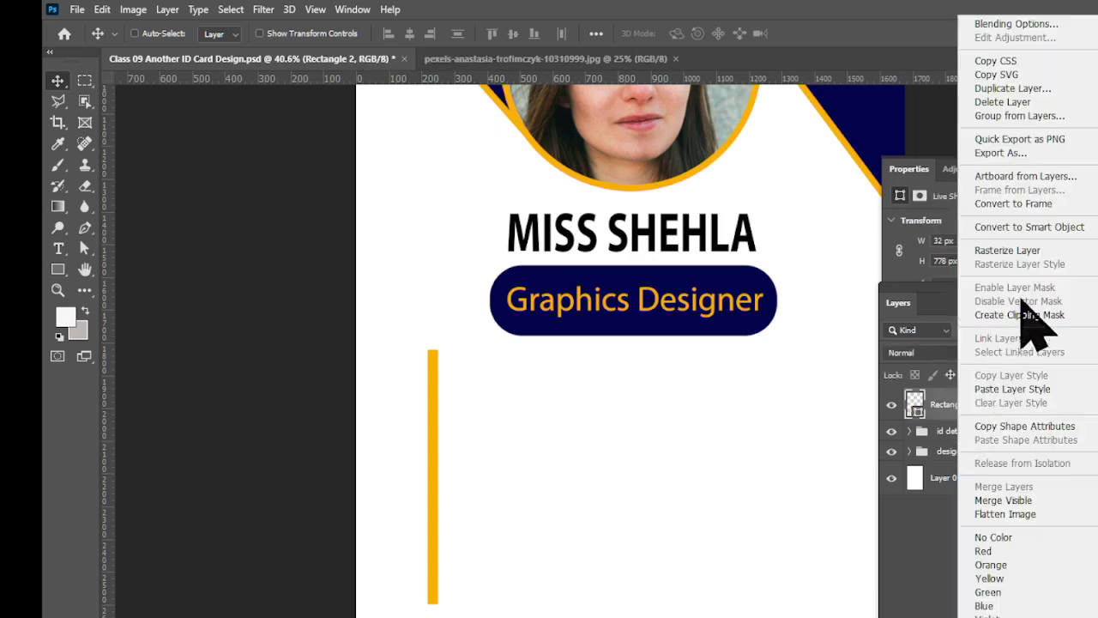
left_click(1022, 253)
left_click(914, 407, "ctrl")
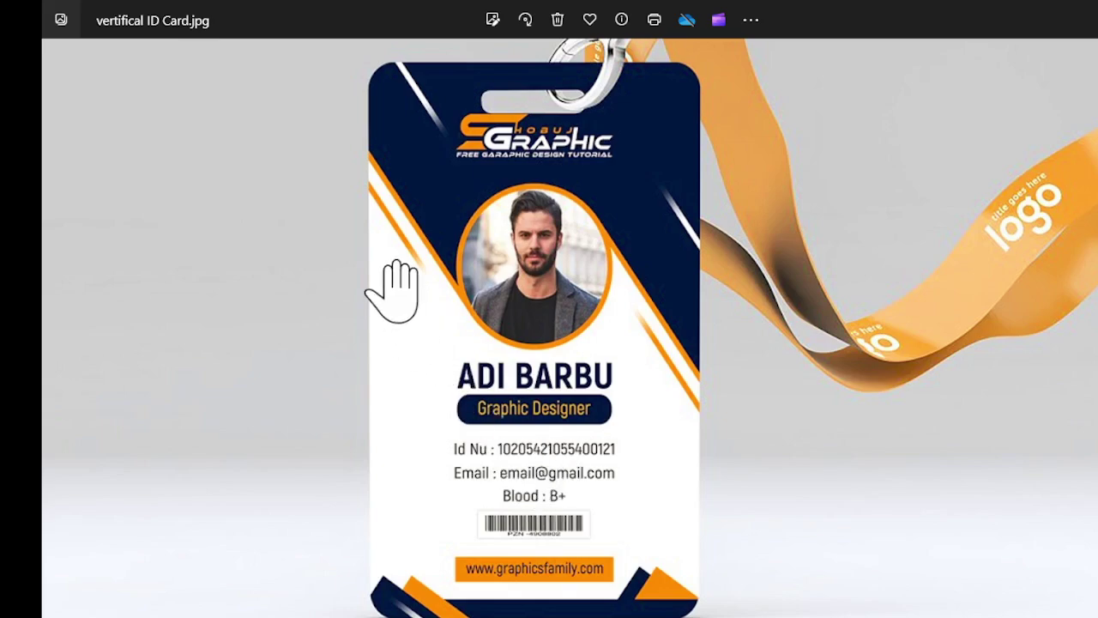
- Add a Gradient Overlay effect to the orange bar's layer and show its gradient settings
scroll(390, 283, "up", 3)
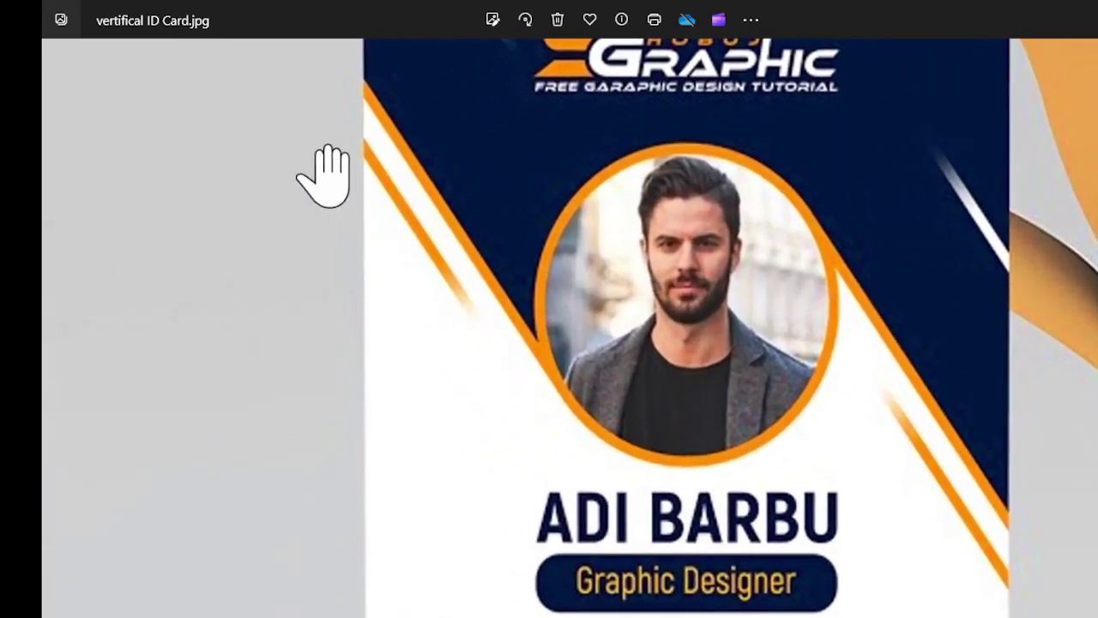
key("alt+Tab")
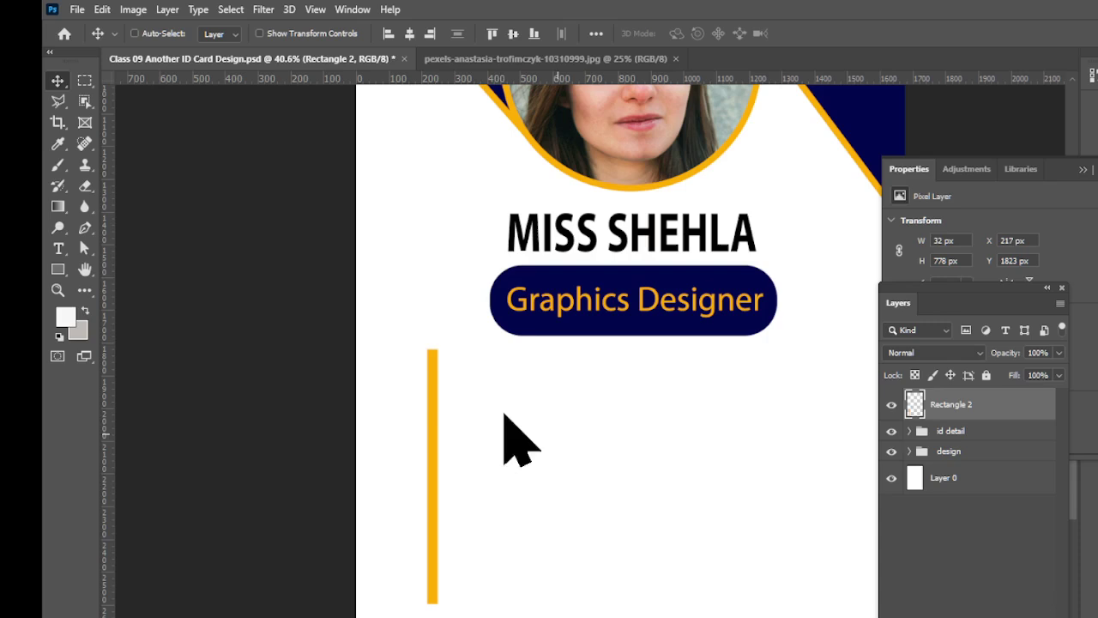
left_click(975, 616)
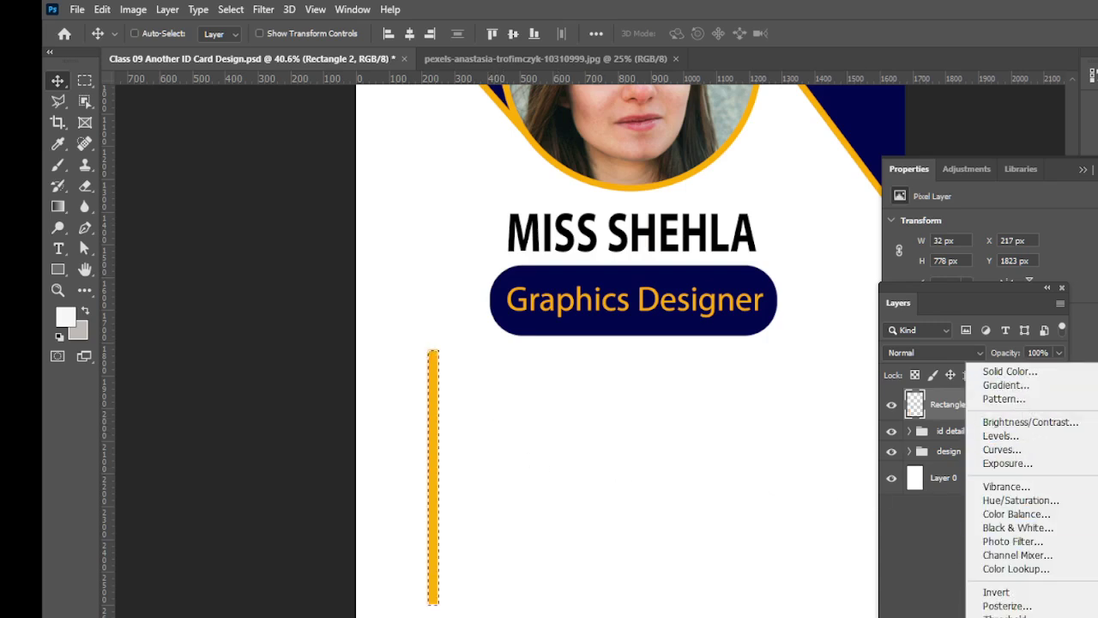
left_click(945, 546)
left_click(935, 613)
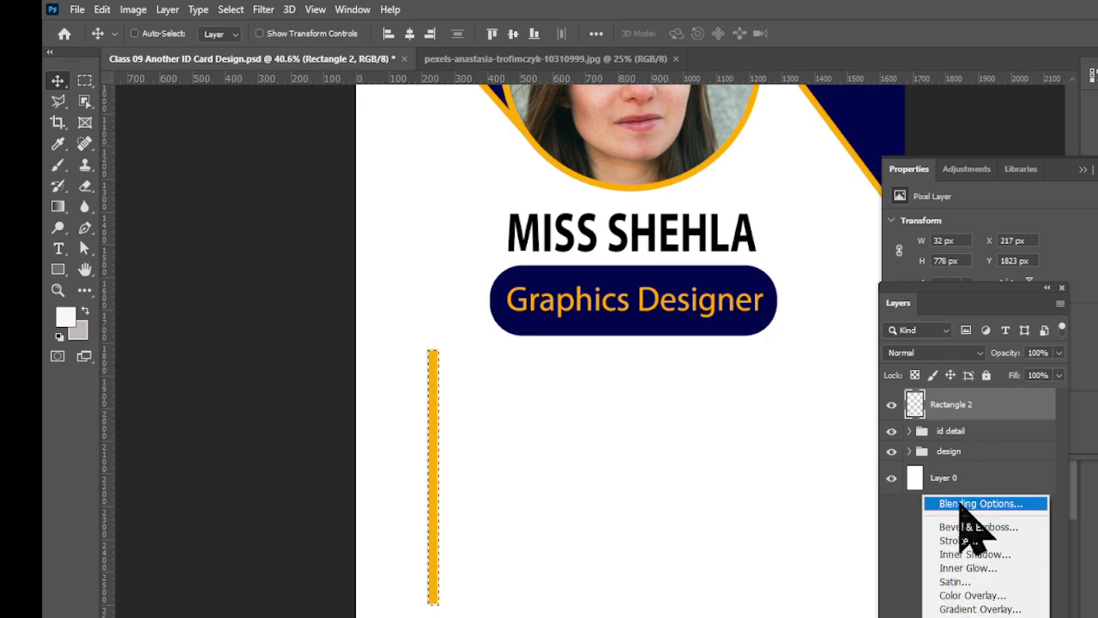
left_click(877, 495)
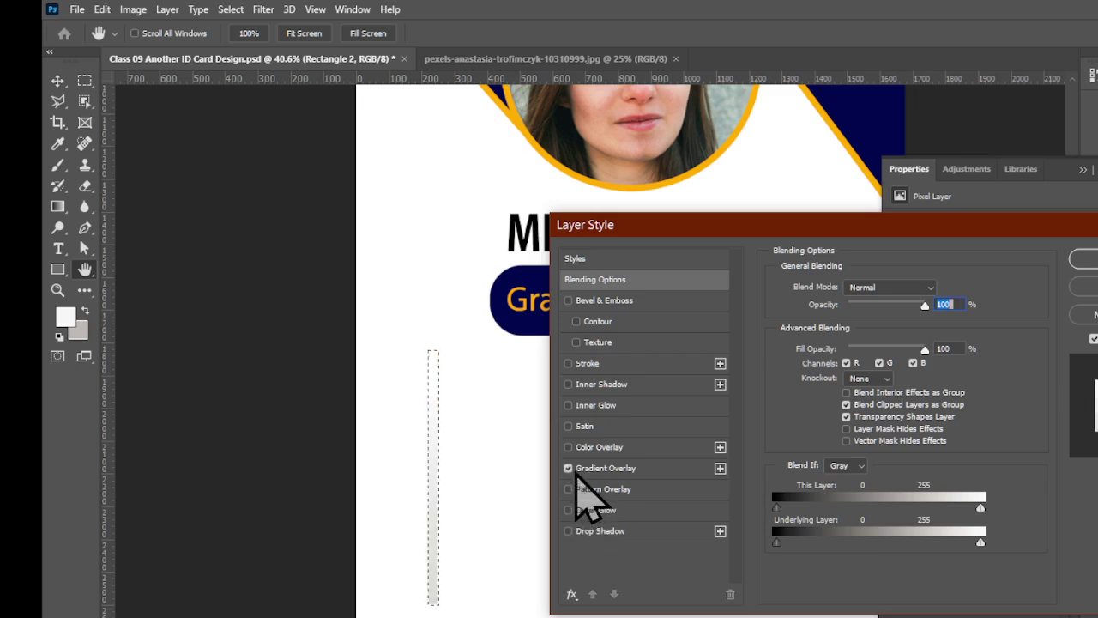
left_click(603, 470)
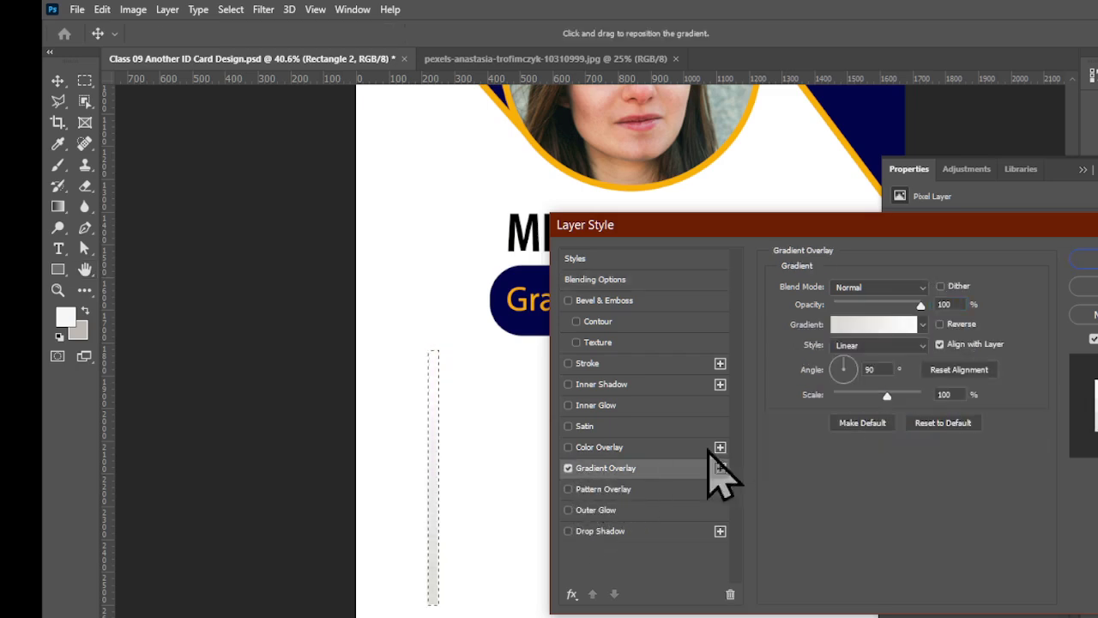
- Set the overlay gradient's starting colour stop to orange fab207, sampled from the card's diagonal stripe
left_click(923, 325)
left_click(892, 325)
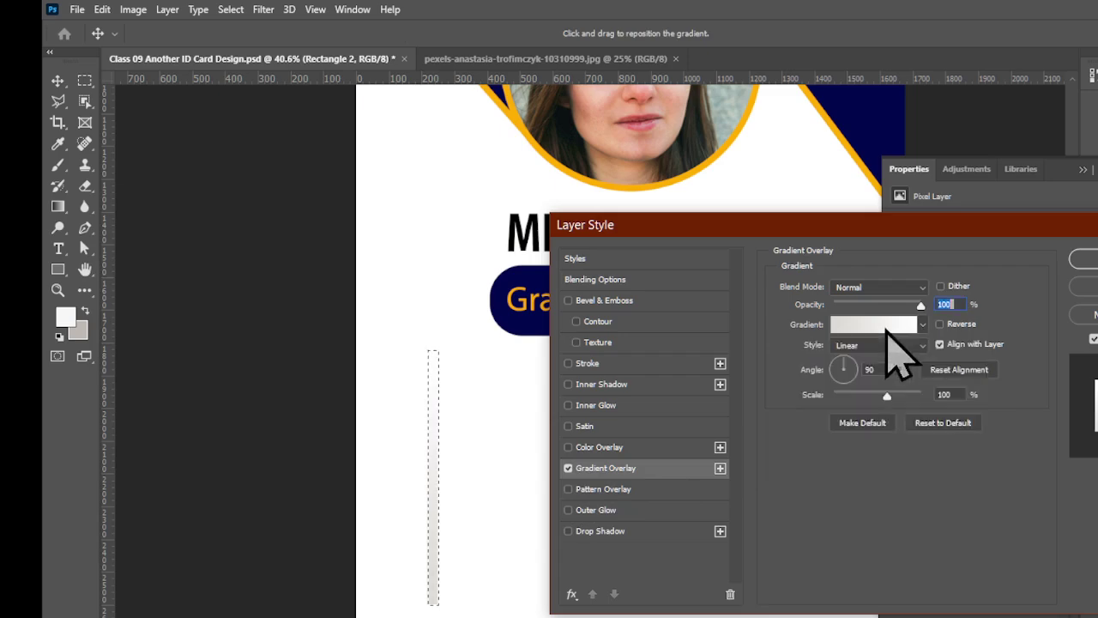
left_click(892, 326)
left_click(451, 372)
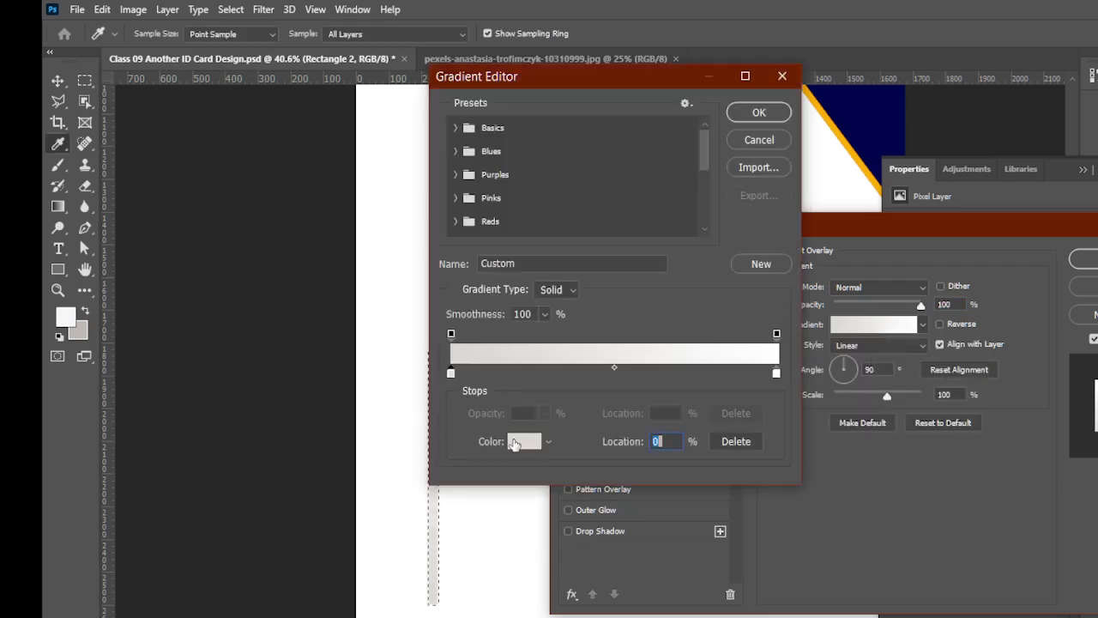
left_click(524, 441)
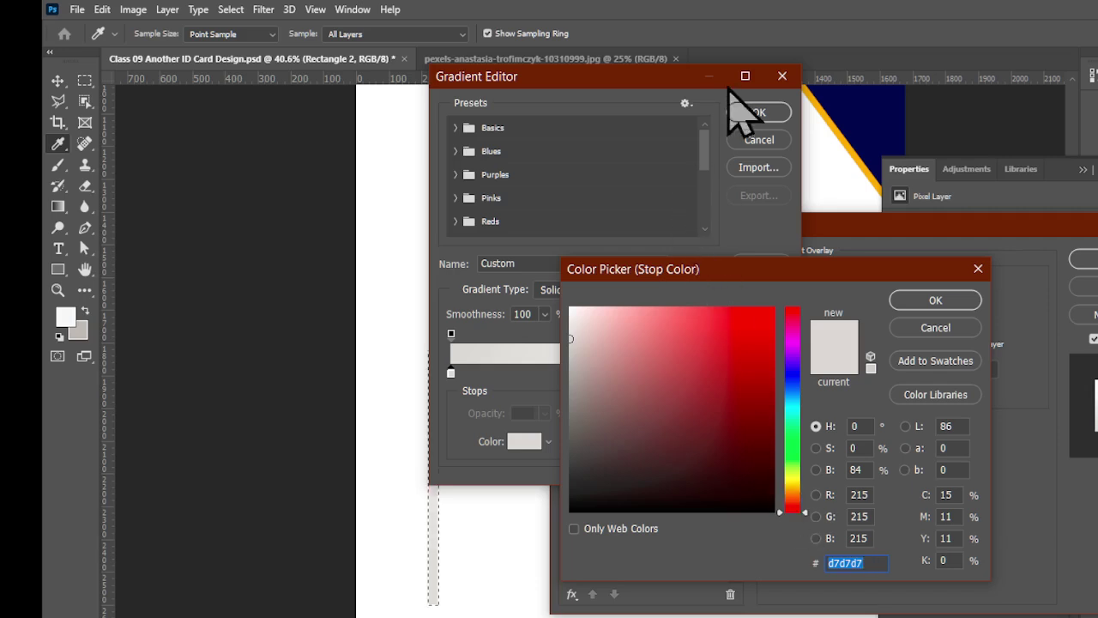
left_click(825, 120)
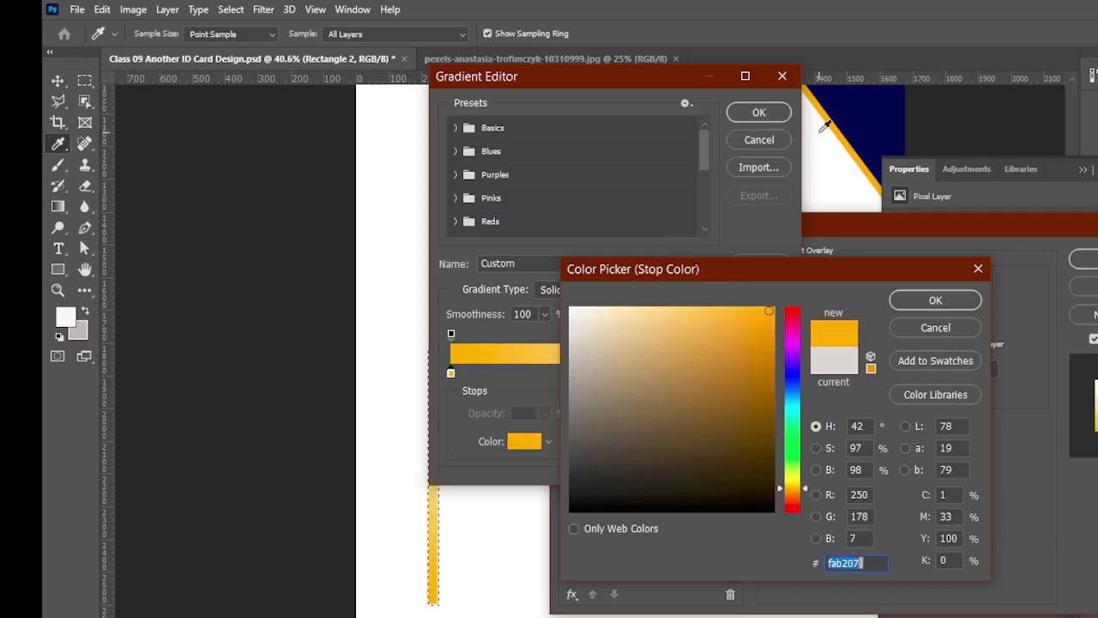
left_click(936, 300)
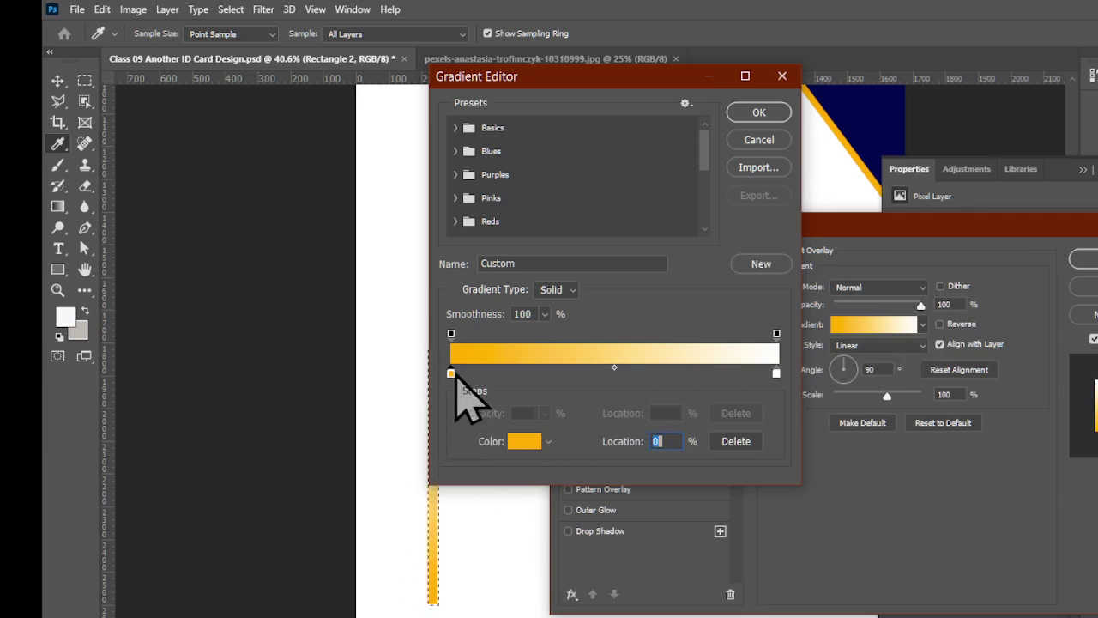
- Rearrange the gradient with the white stop at 0% and orange towards the far end, adding a second orange stop at 84%
left_click_drag(452, 374, 777, 420)
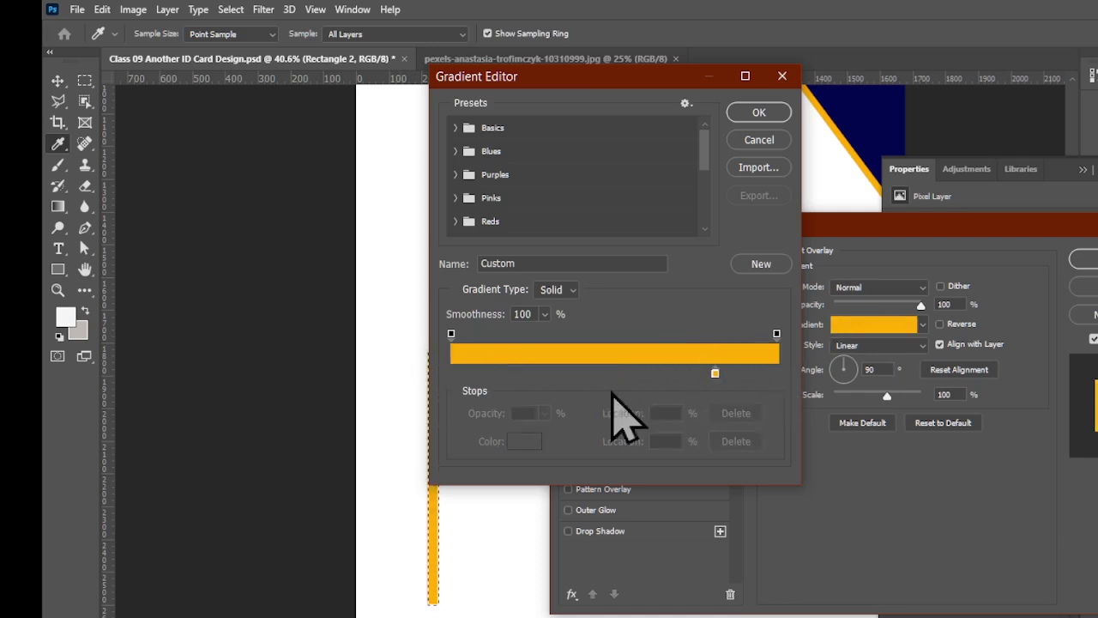
left_click_drag(776, 374, 451, 375)
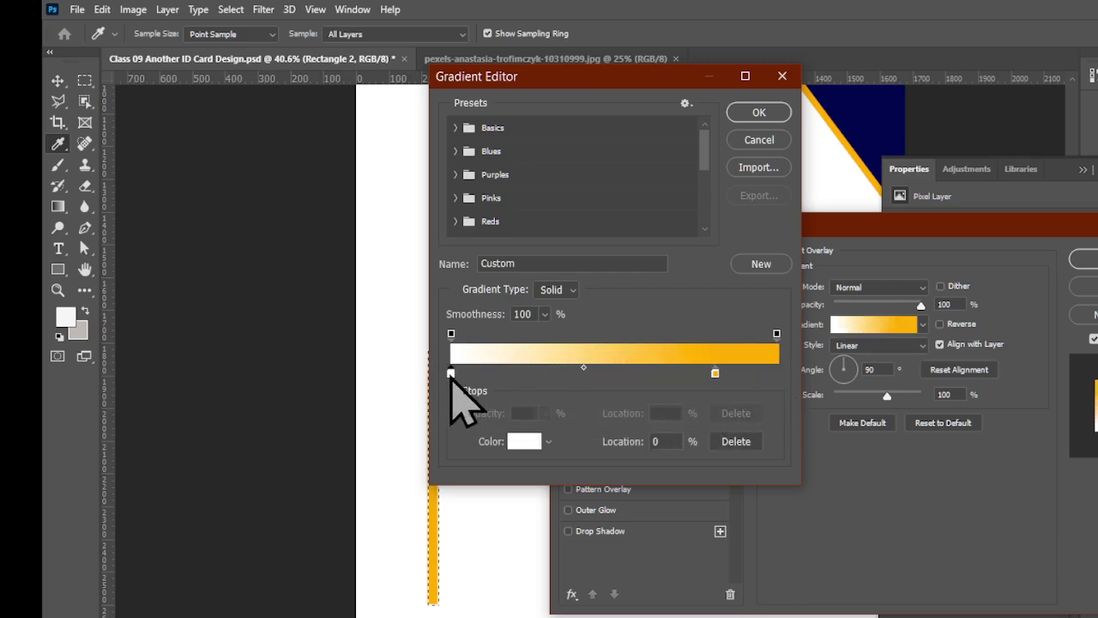
mouse_move(714, 375)
left_mouse_down()
mouse_move(675, 375)
mouse_move(727, 375)
left_mouse_up()
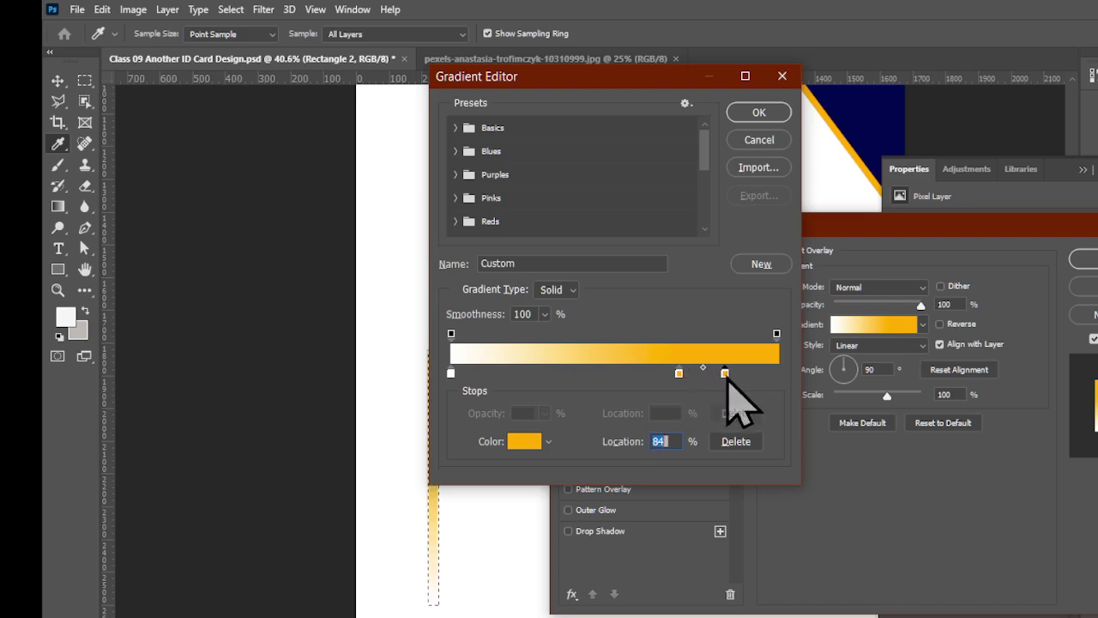
- Colour the second orange stop b78204 at the gradient's far end, set the bright orange stop to 57%, and apply the overlay
left_click(524, 441)
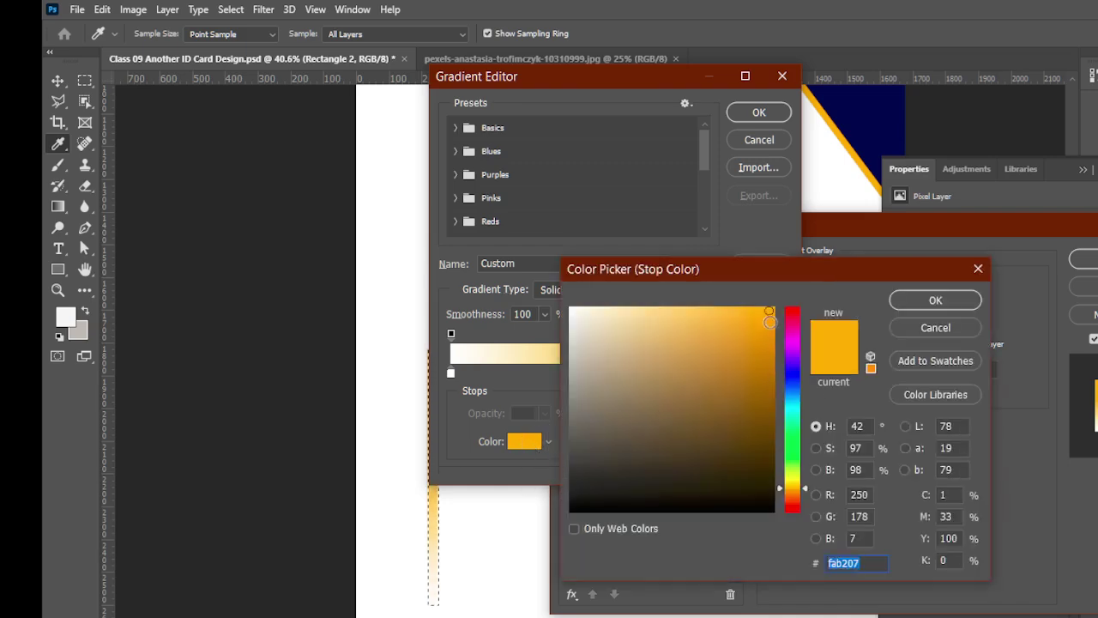
type("b78204")
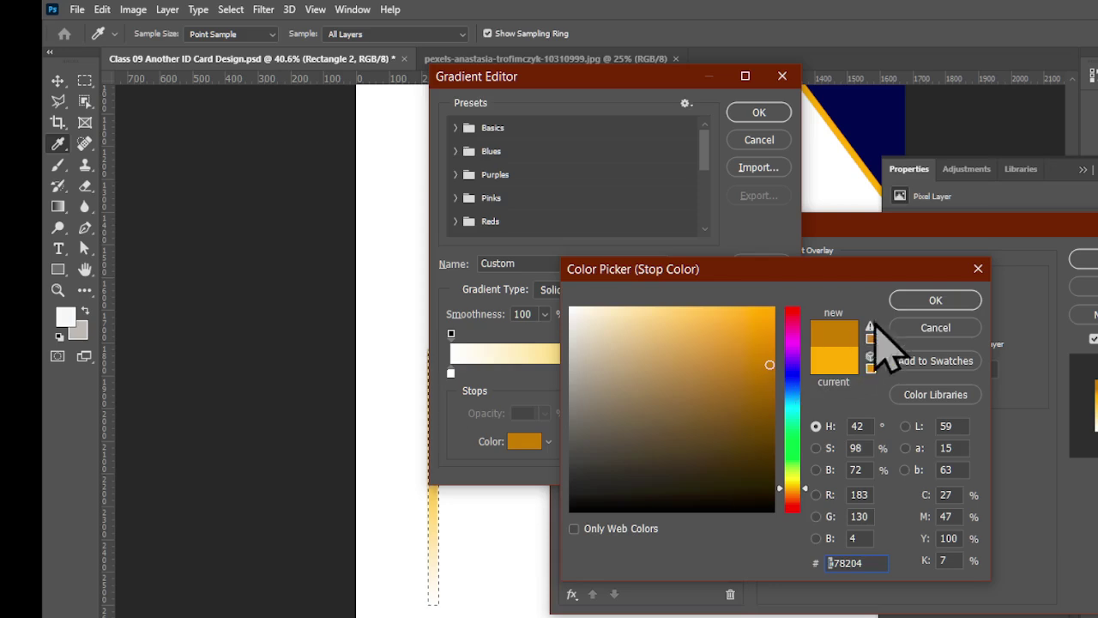
left_click(912, 300)
left_click_drag(730, 377, 778, 378)
left_click_drag(679, 374, 637, 375)
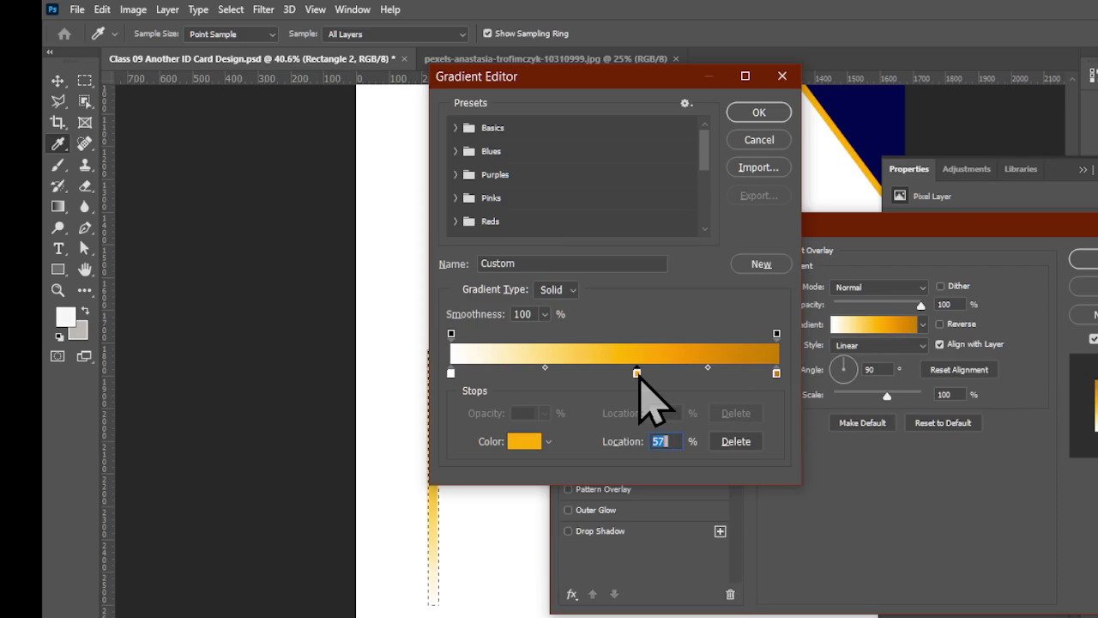
left_click(759, 114)
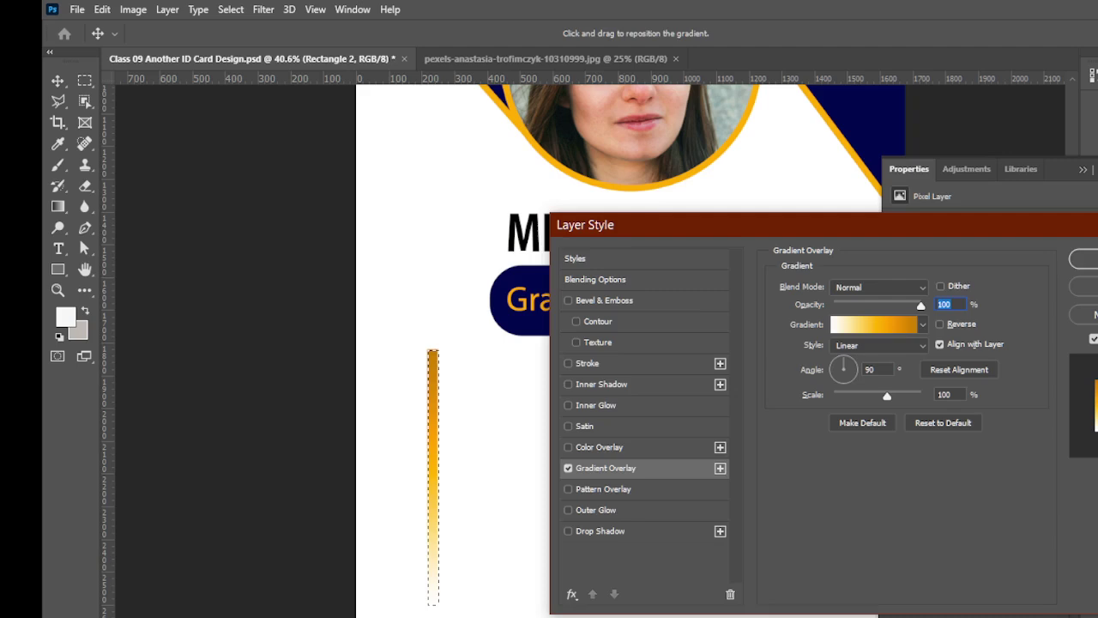
left_click(1082, 259)
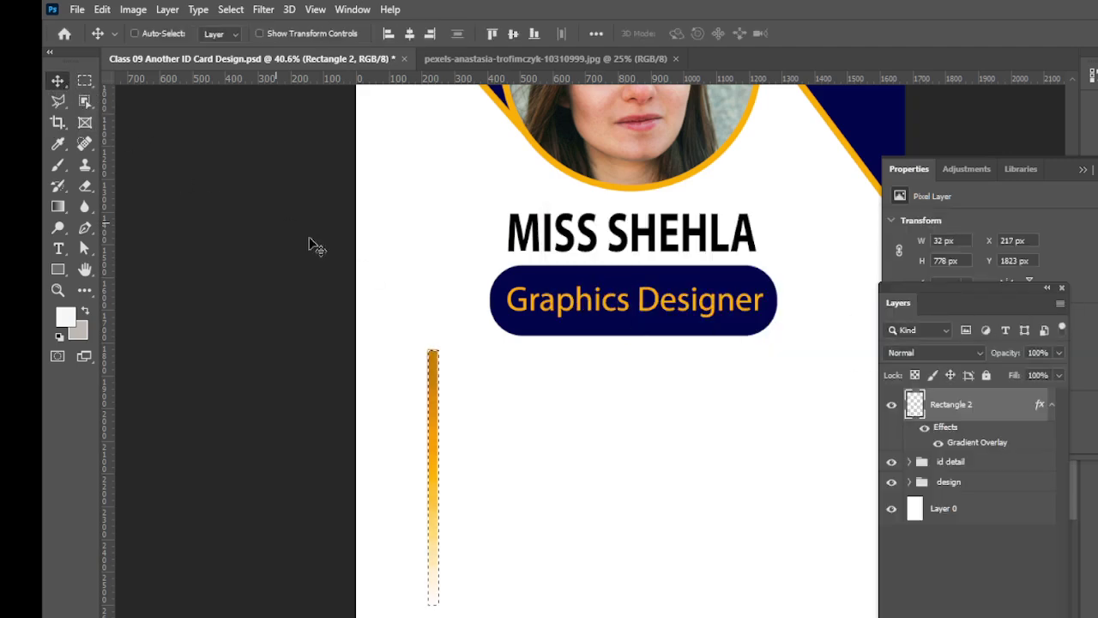
- Deselect the bar's outline and transform the bar to 50% width, making it 16 px wide
key("ctrl+d")
scroll(552, 421, "down", 2)
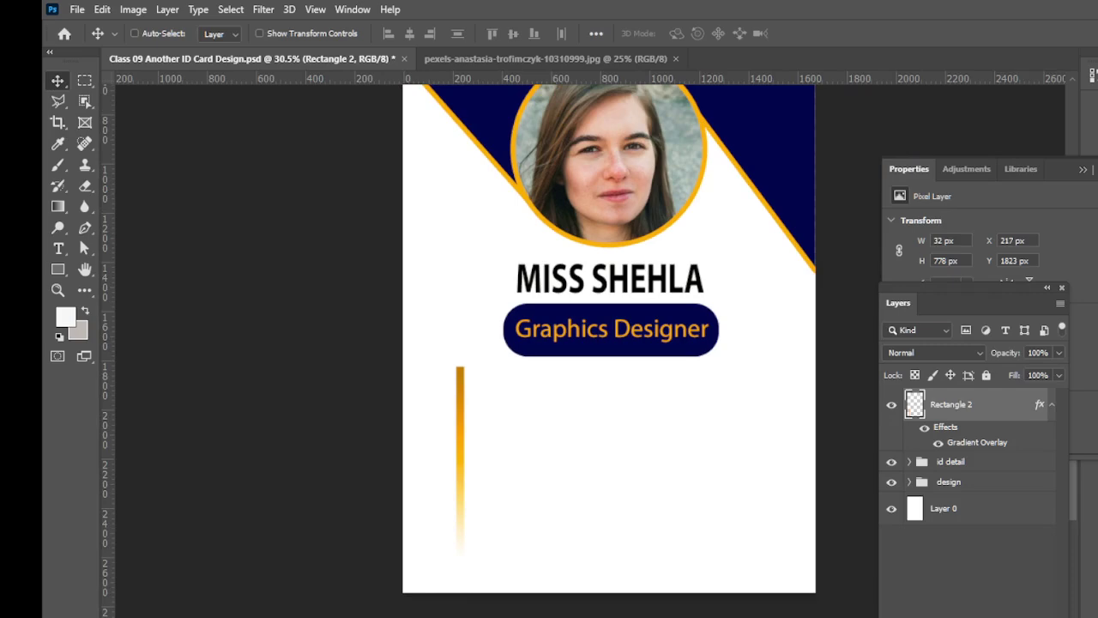
key("ctrl+1")
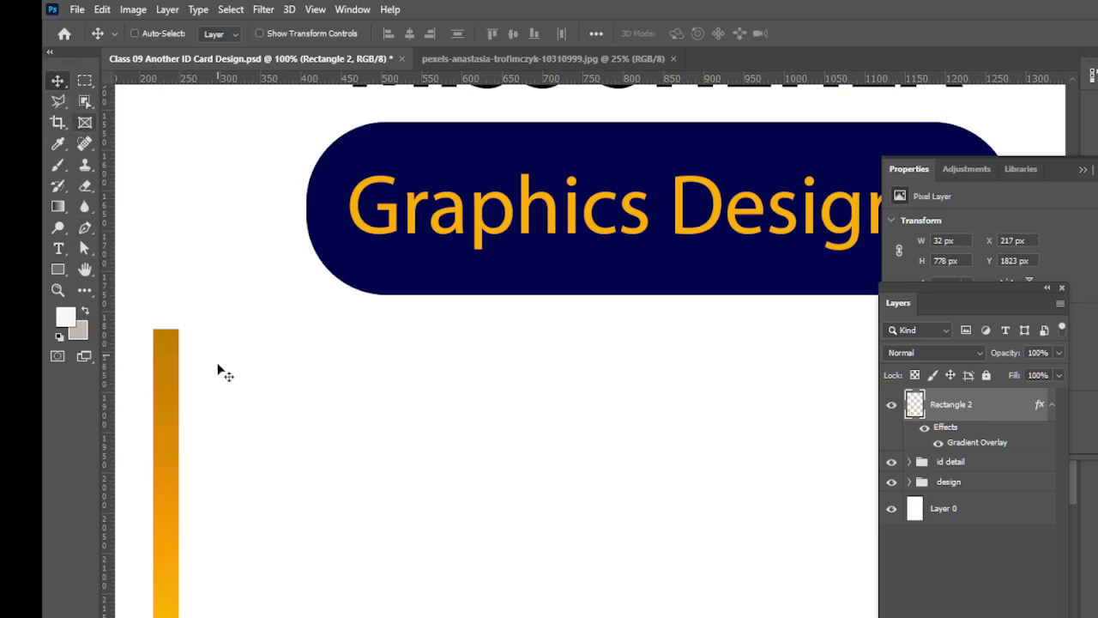
key("ctrl+t")
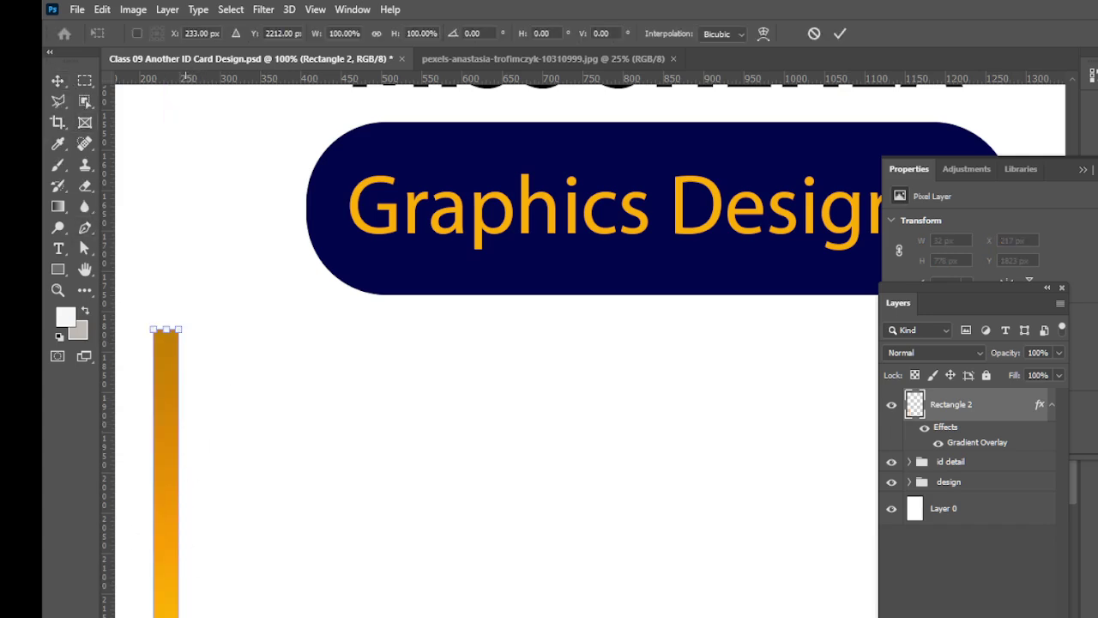
left_click_drag(180, 610, 173, 610)
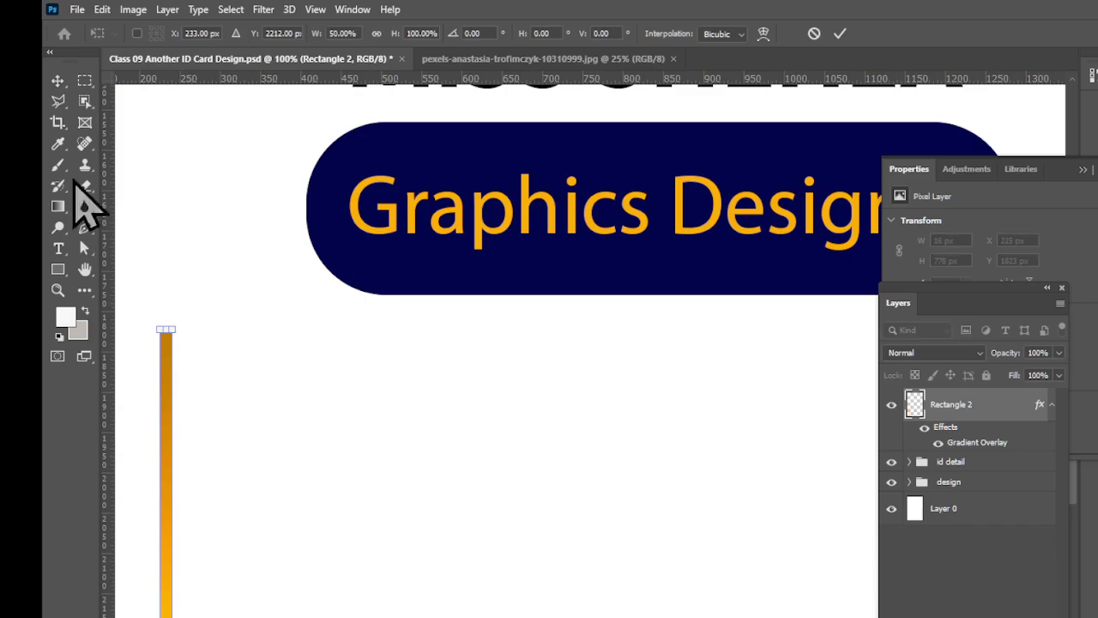
left_click(57, 83)
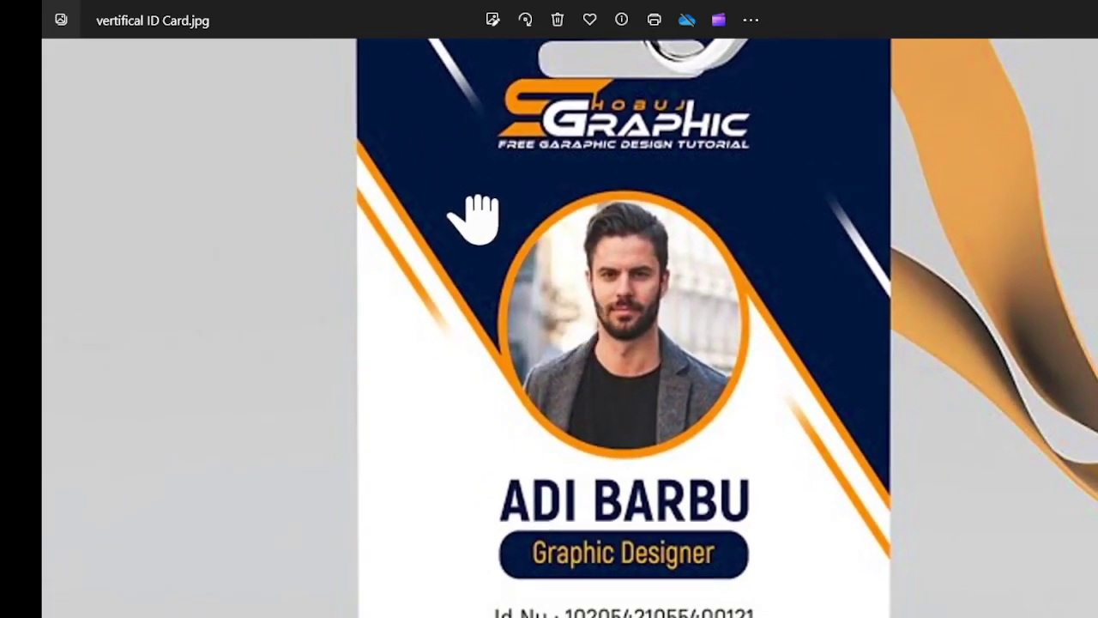
- Check the stripes in the reference image, duplicate the gradient bar's layer, and move the copy beneath the job-title badge
left_click_drag(473, 215, 459, 339)
left_click_drag(629, 544, 666, 368)
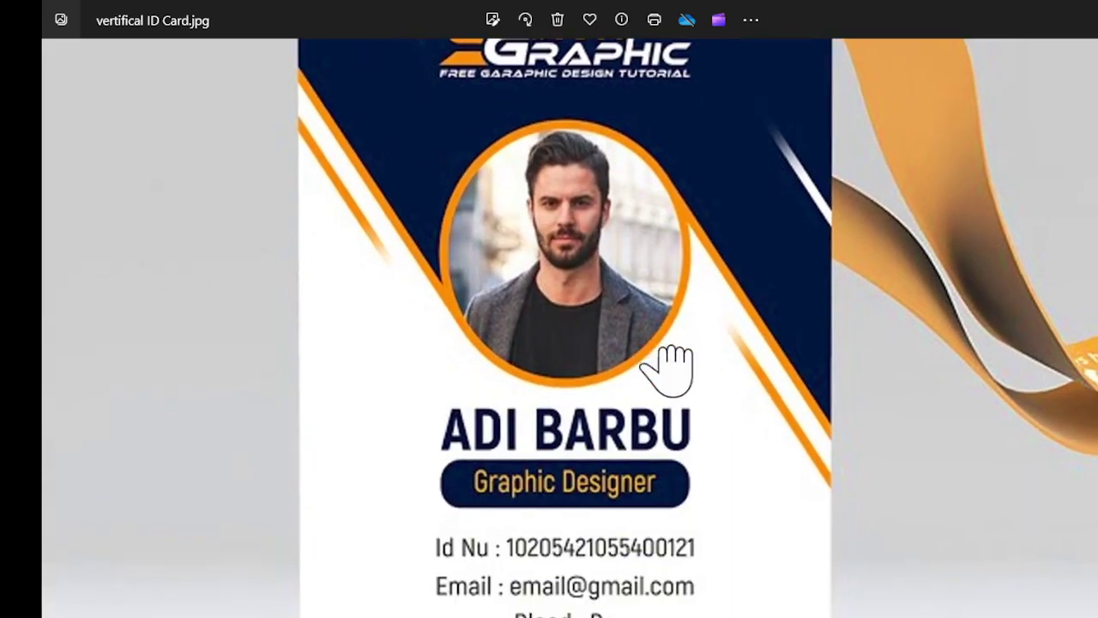
key("alt+Tab")
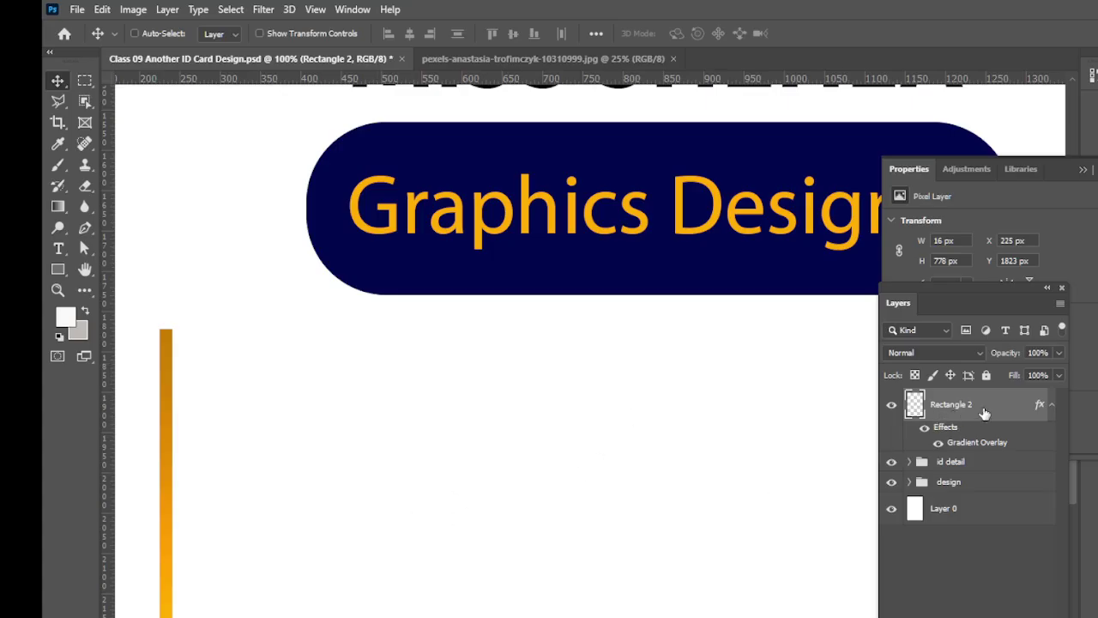
key("ctrl+j")
left_click_drag(163, 433, 492, 400)
scroll(492, 401, "down", 3)
key("alt+Tab")
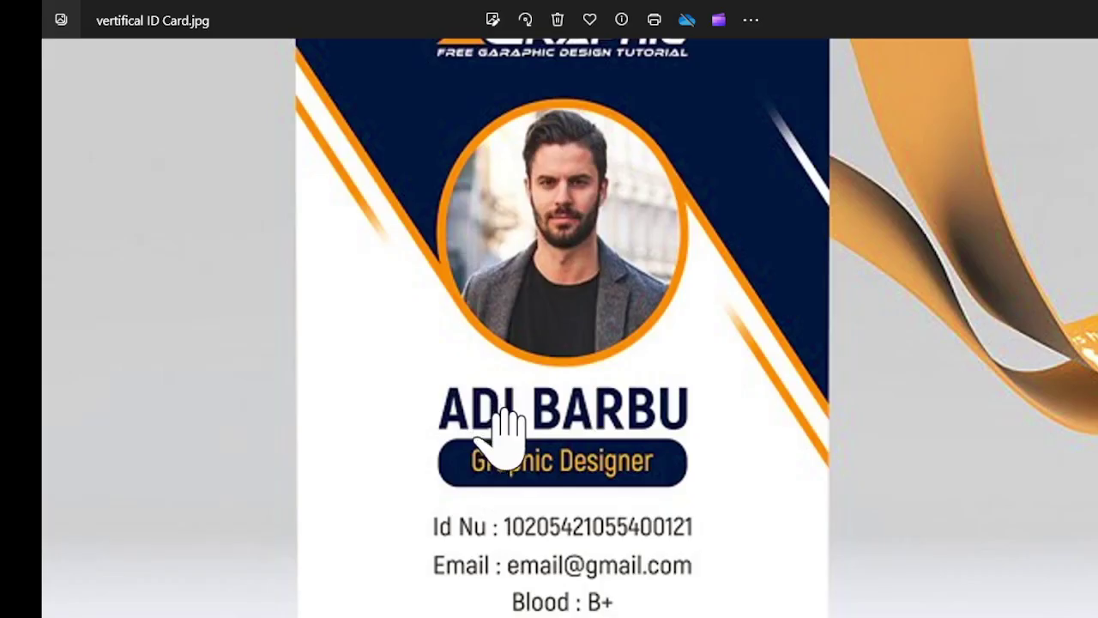
key("alt+Tab")
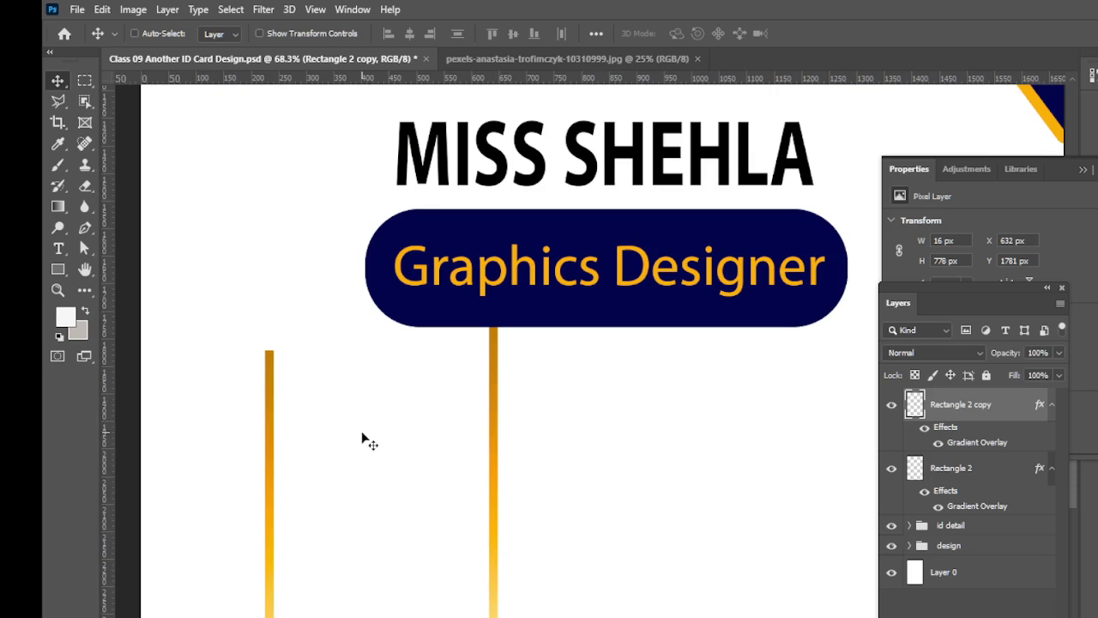
- Move the duplicated bar to the right of the portrait, overlapping the orange diagonal, and compare it with the reference image
scroll(365, 437, "down", 3)
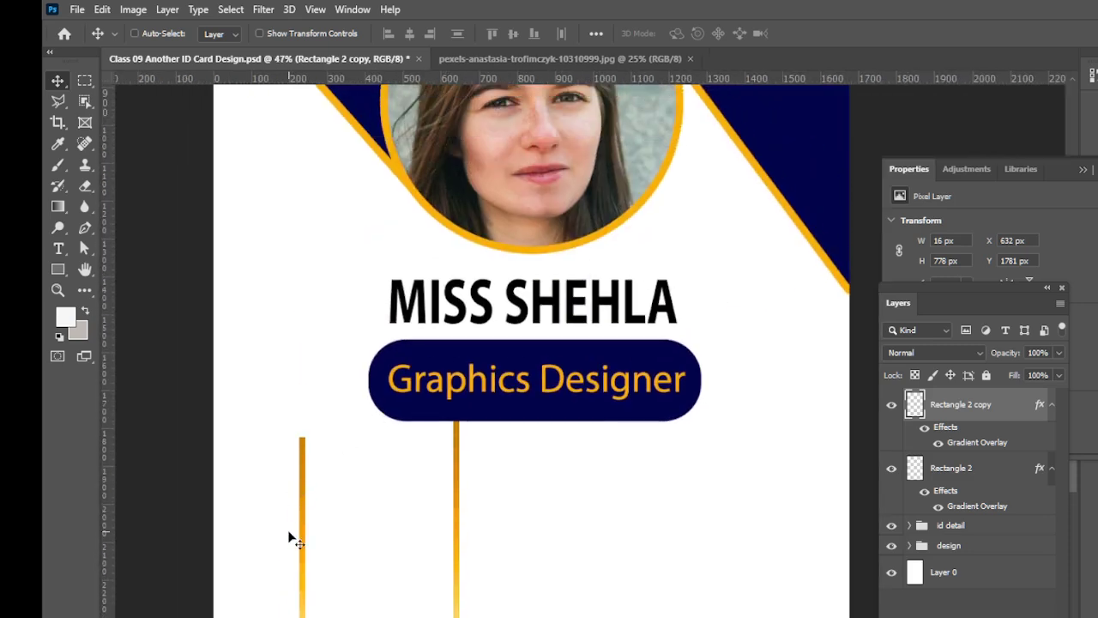
left_click_drag(304, 530, 302, 142)
scroll(486, 247, "right", 2)
left_click_drag(487, 246, 699, 300)
key("alt+Tab")
key("alt+Tab")
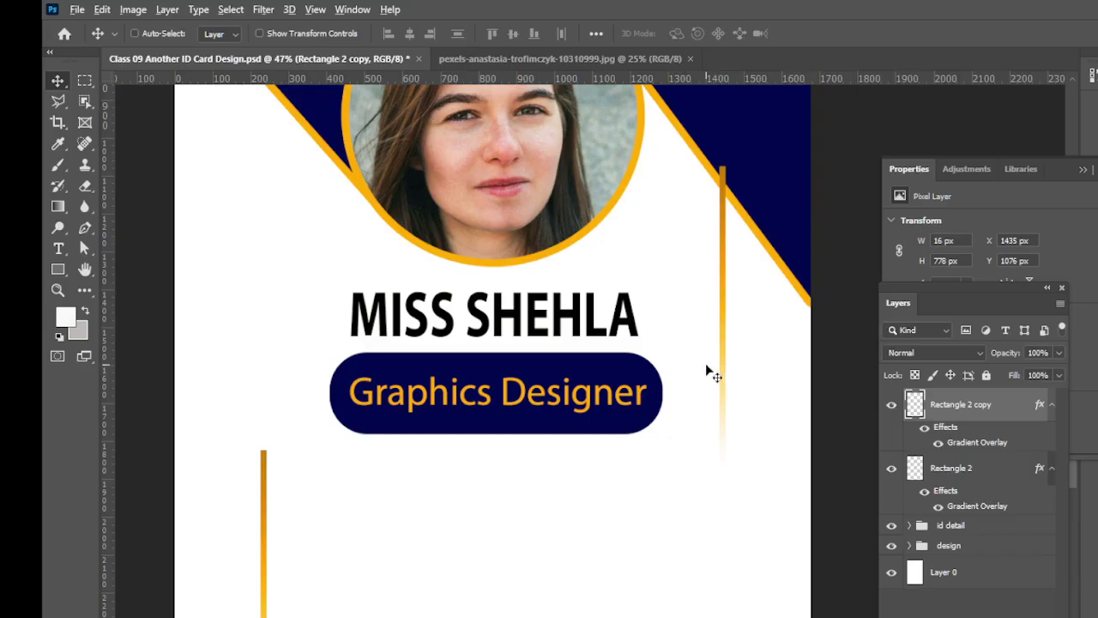
key("ctrl+t")
left_click_drag(704, 487, 725, 396)
key("Escape")
- Rotate the duplicated bar to 140.90° and place it just below the right orange diagonal, running off the card's edge
key("ctrl+t")
left_click_drag(737, 465, 642, 238)
left_click_drag(739, 337, 775, 323)
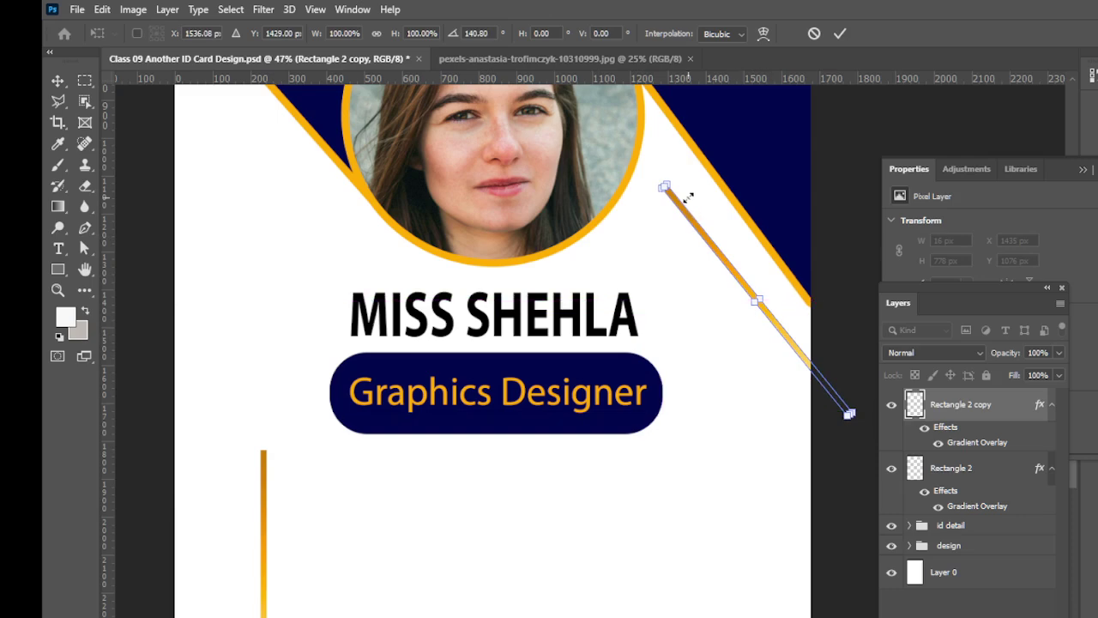
left_click_drag(682, 186, 685, 189)
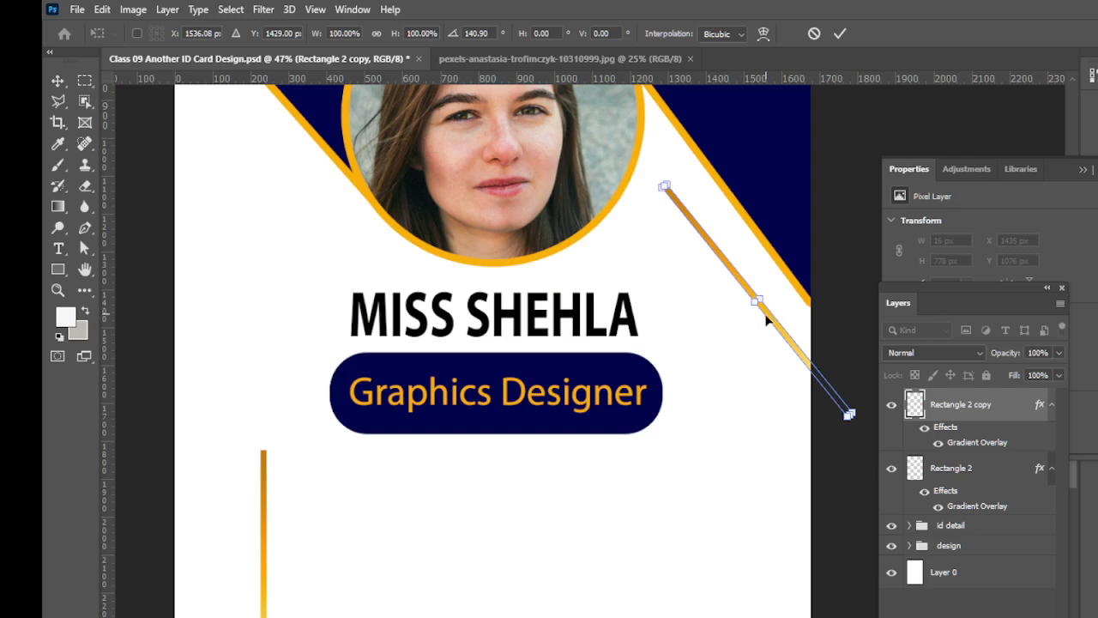
left_click_drag(765, 316, 807, 367)
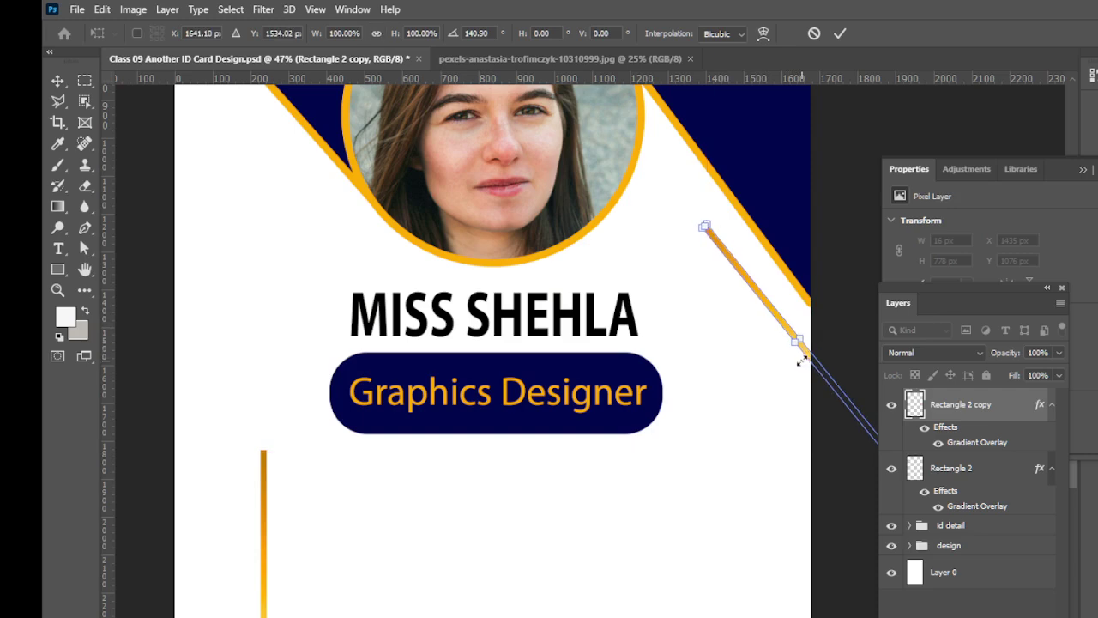
left_click(57, 80)
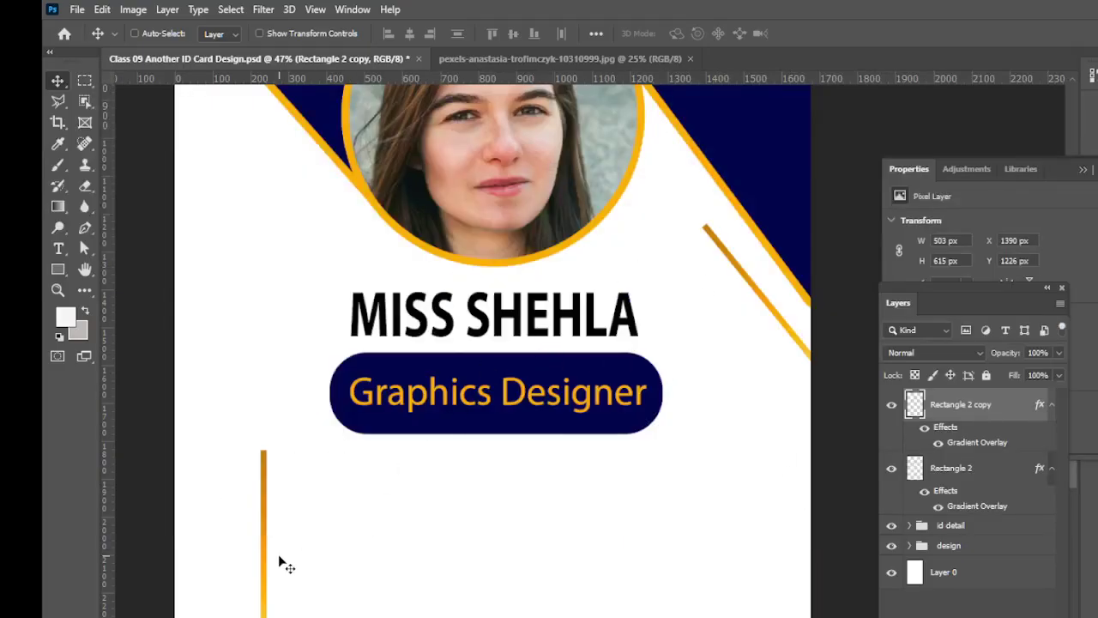
- Move the original vertical gradient bar up beside the portrait at the card's left edge and rotate it to 138.04°
left_click(958, 472)
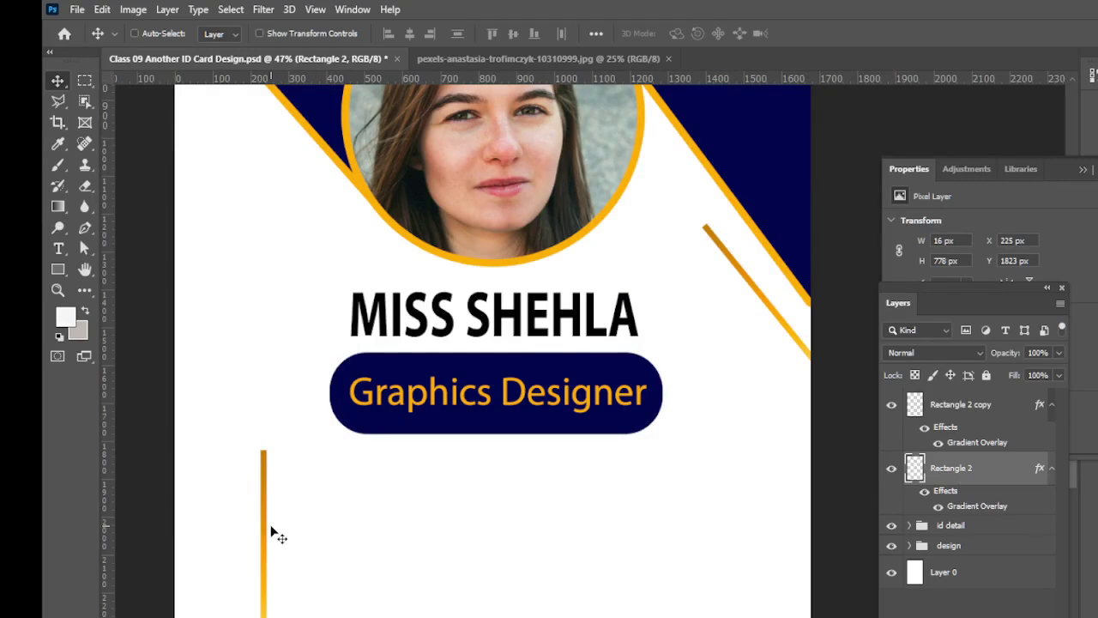
left_click_drag(266, 536, 224, 199)
key("ctrl")
key("ctrl+t")
left_click_drag(230, 448, 139, 182)
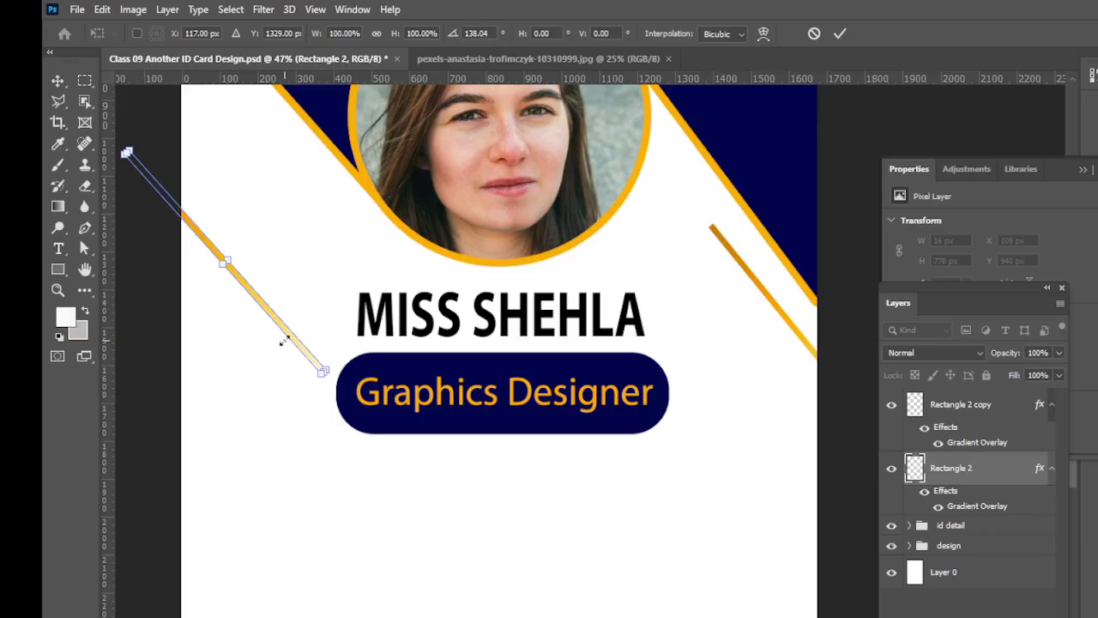
- Place the rotated bar just below the left orange diagonal, running off the card's edge, checking it against the reference image
left_click_drag(278, 323, 238, 110)
scroll(229, 206, "up", 5)
key("alt+Tab")
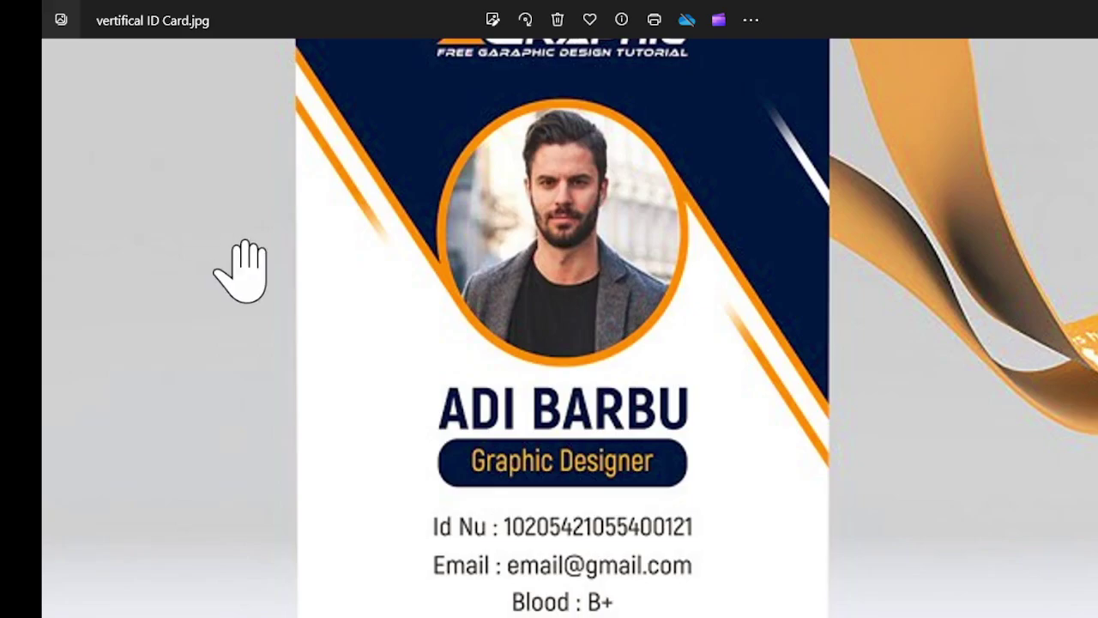
key("alt+Tab")
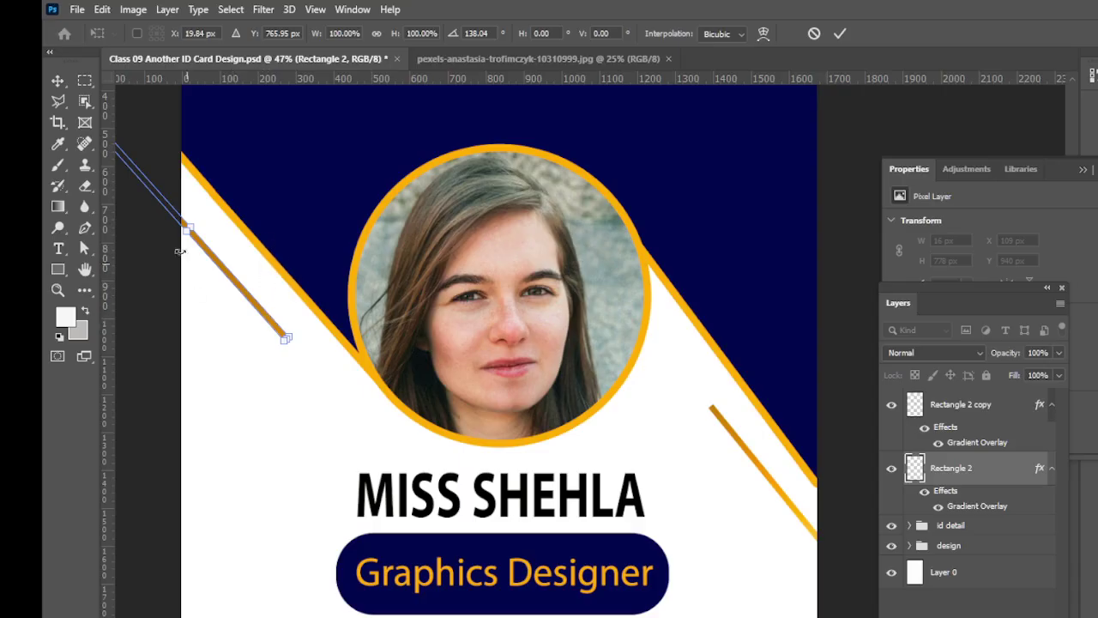
key("Return")
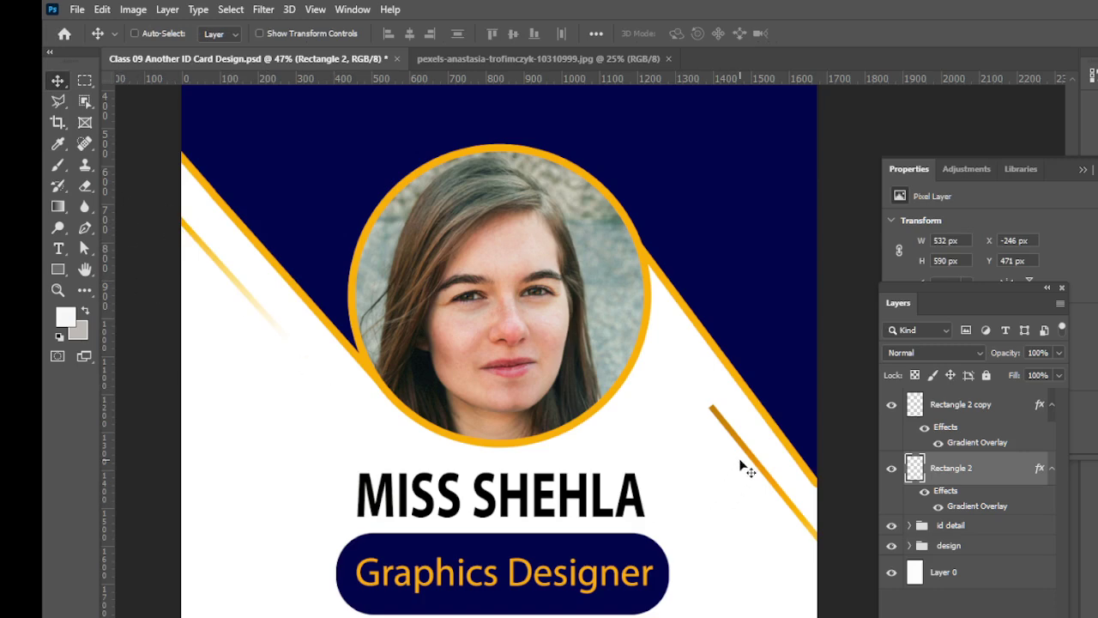
- Set the Gradient Overlay angle of the stripe below the right orange diagonal to 360° and apply the layer style
left_click(954, 427)
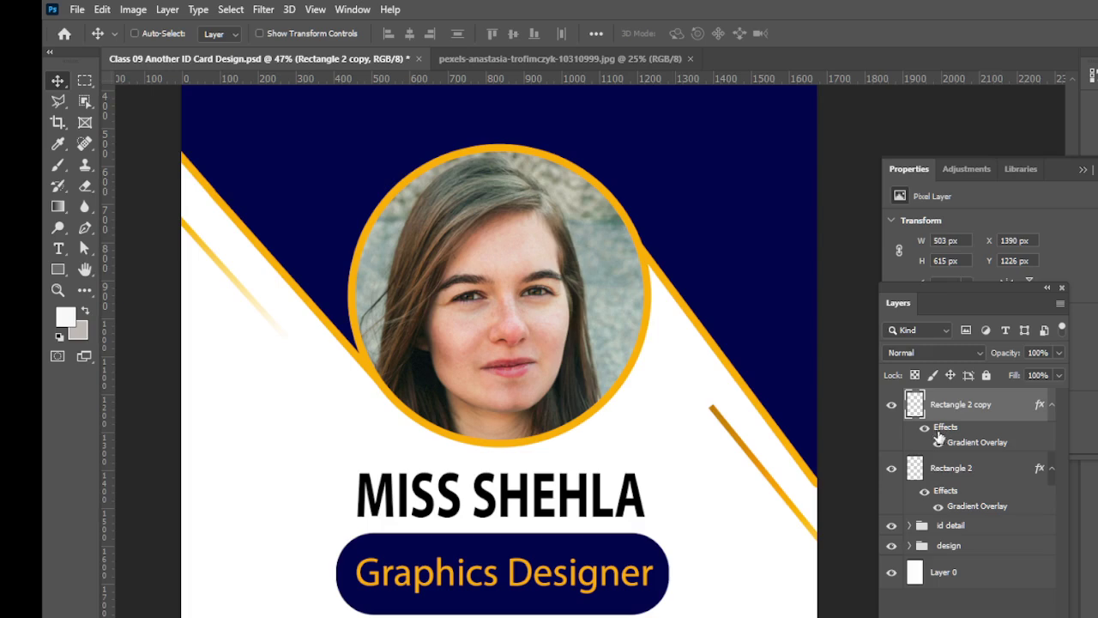
double_click(939, 435)
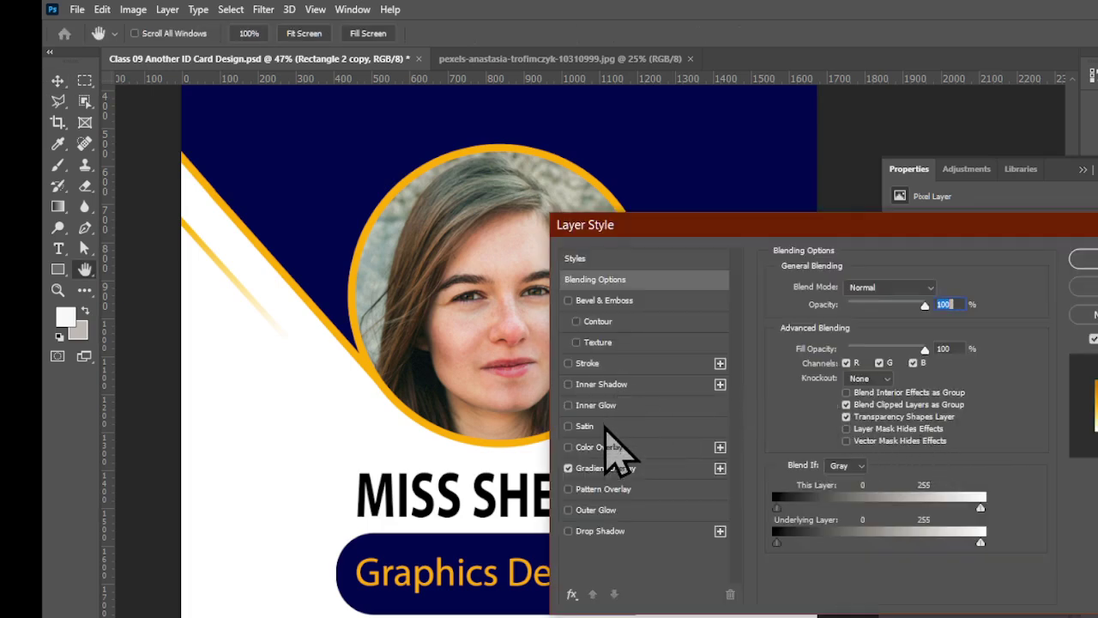
left_click(607, 467)
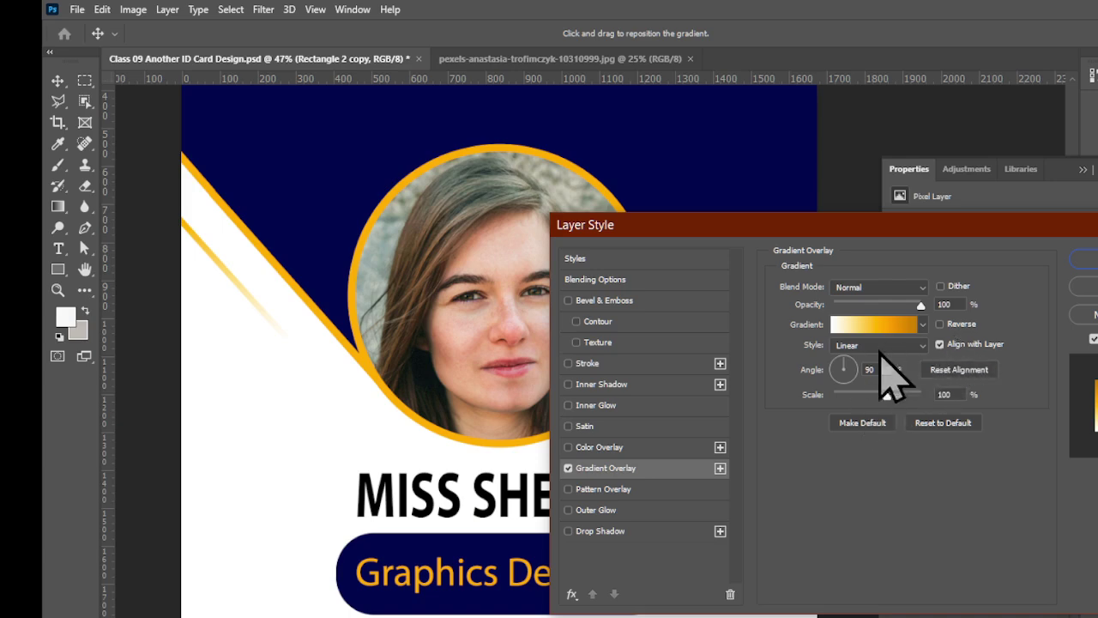
left_click_drag(881, 238, 1097, 156)
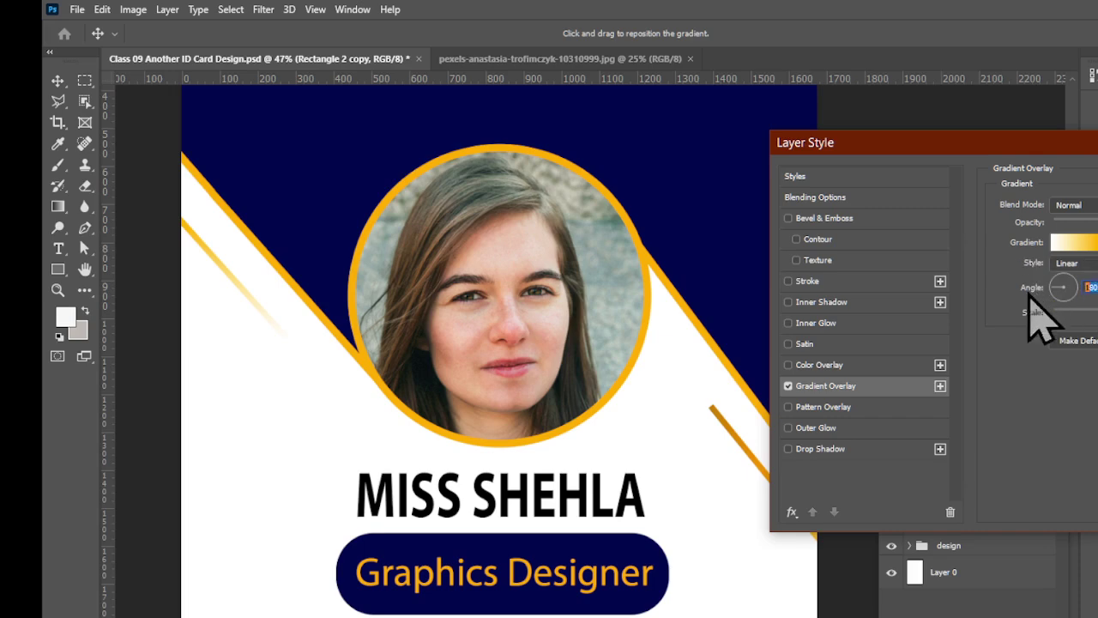
type("360")
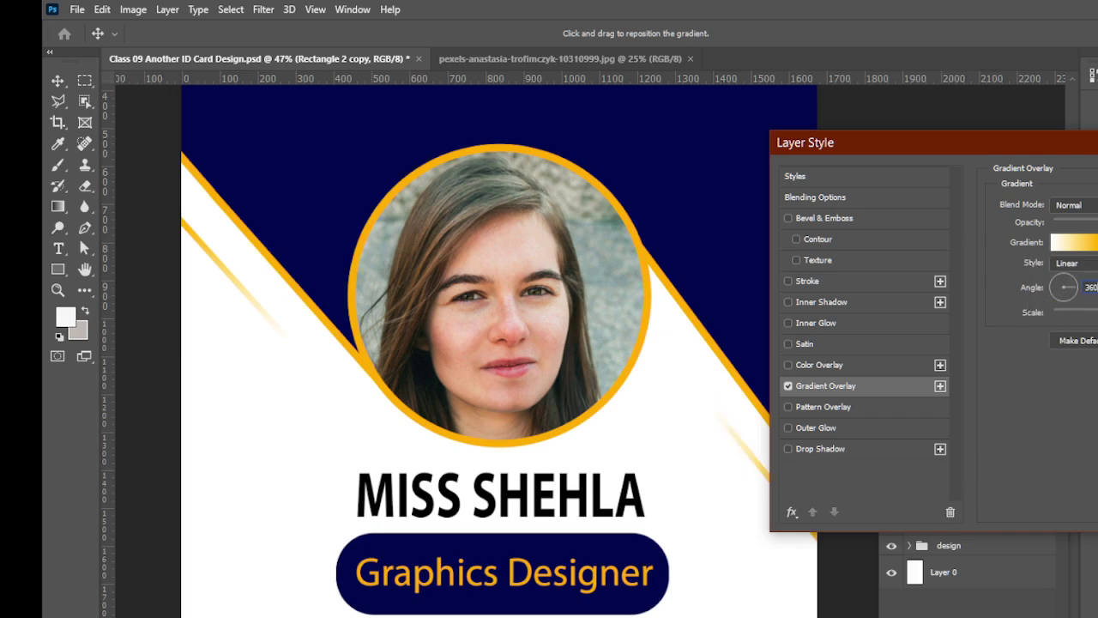
left_click_drag(1094, 144, 948, 140)
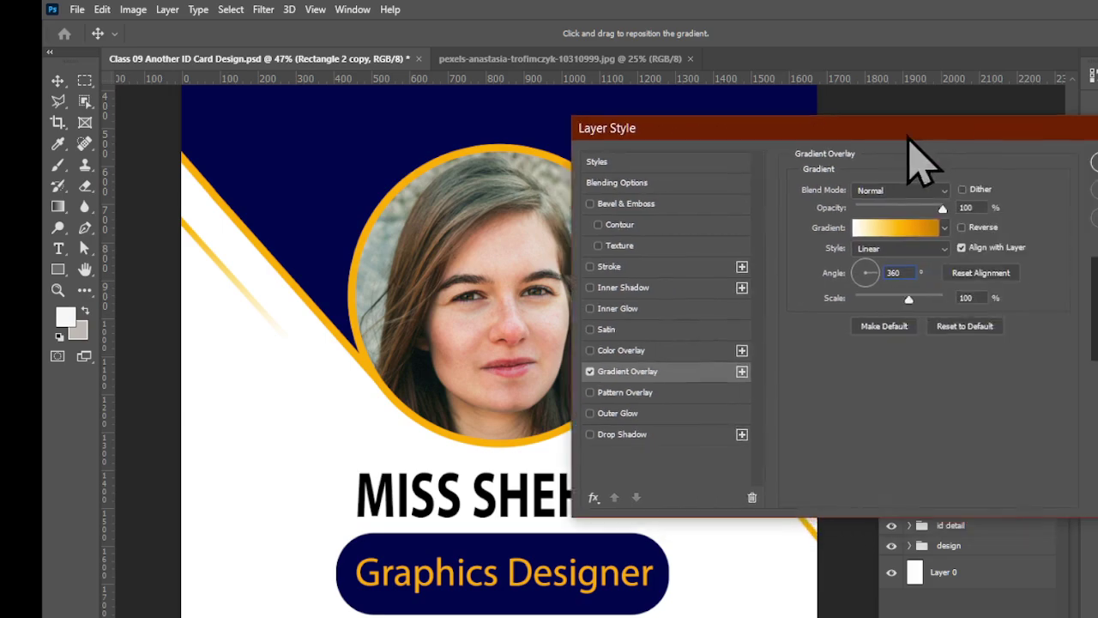
left_click(1032, 156)
scroll(651, 390, "down", 4)
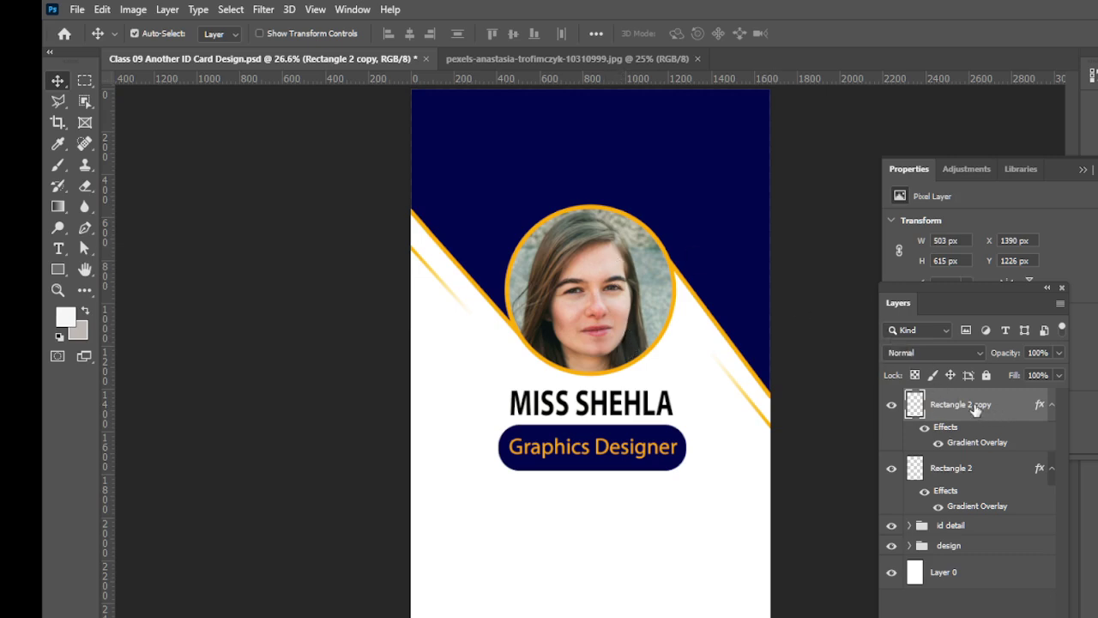
- Duplicate the right stripe and move the copy onto the navy area at the card's right edge, comparing with the reference image
key("ctrl+j")
left_click_drag(759, 415, 703, 179)
key("alt+Tab")
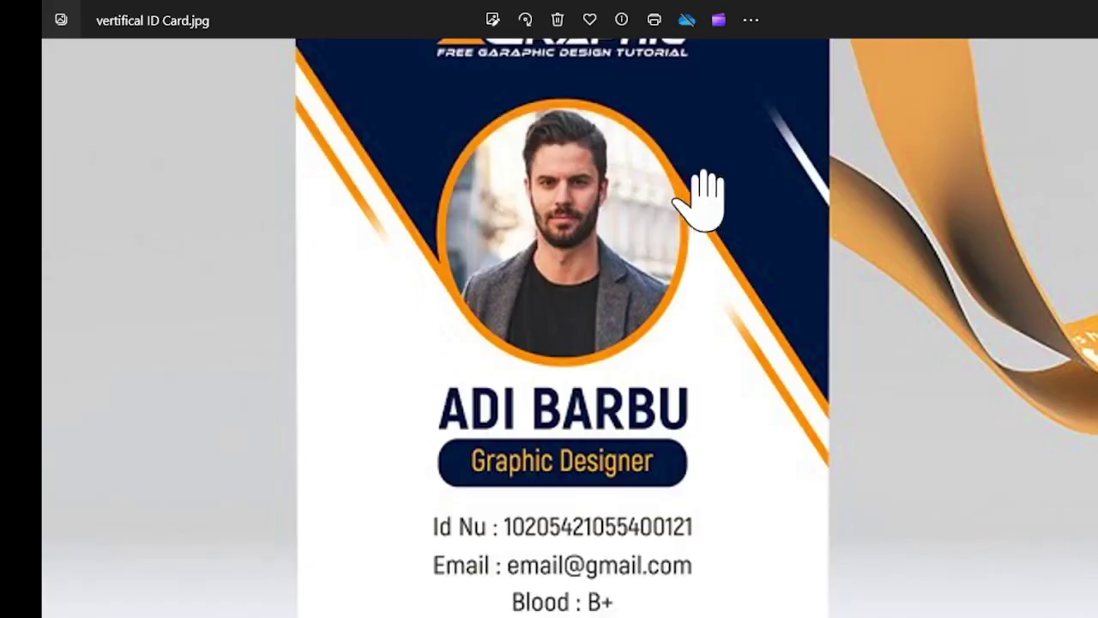
key("alt+Tab")
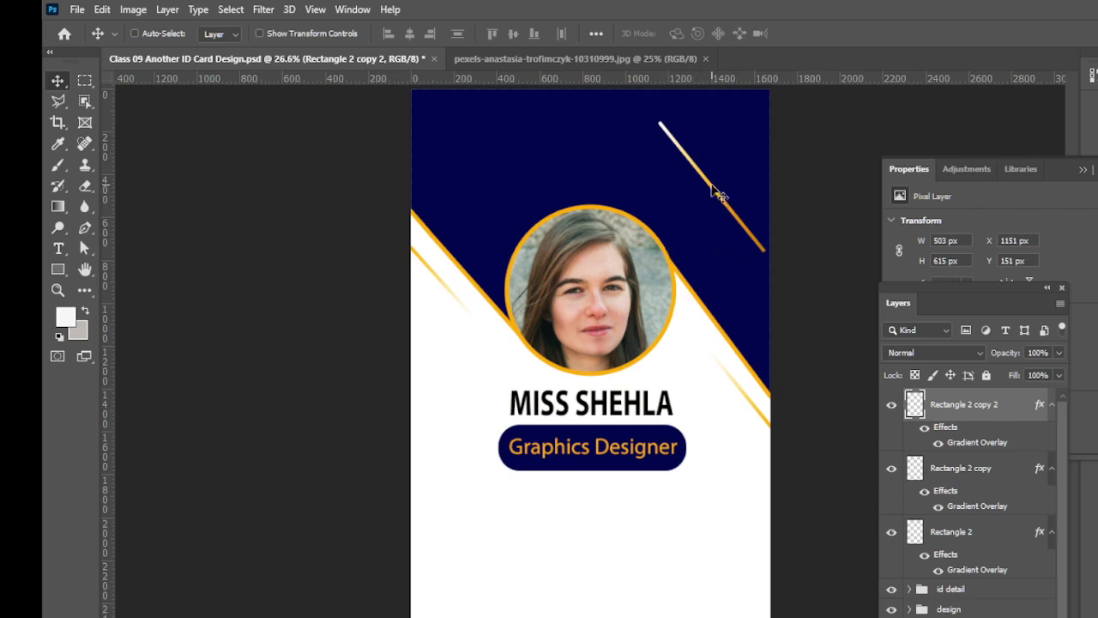
left_click_drag(712, 189, 764, 253)
key("Tab")
key("alt+Tab")
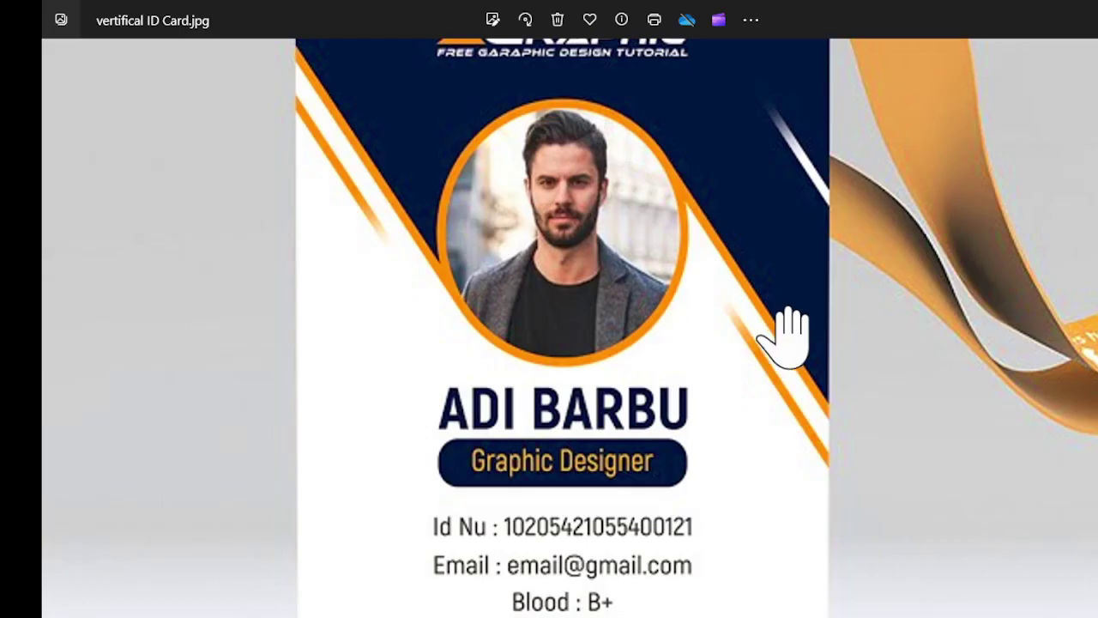
key("alt+Tab")
key("Tab")
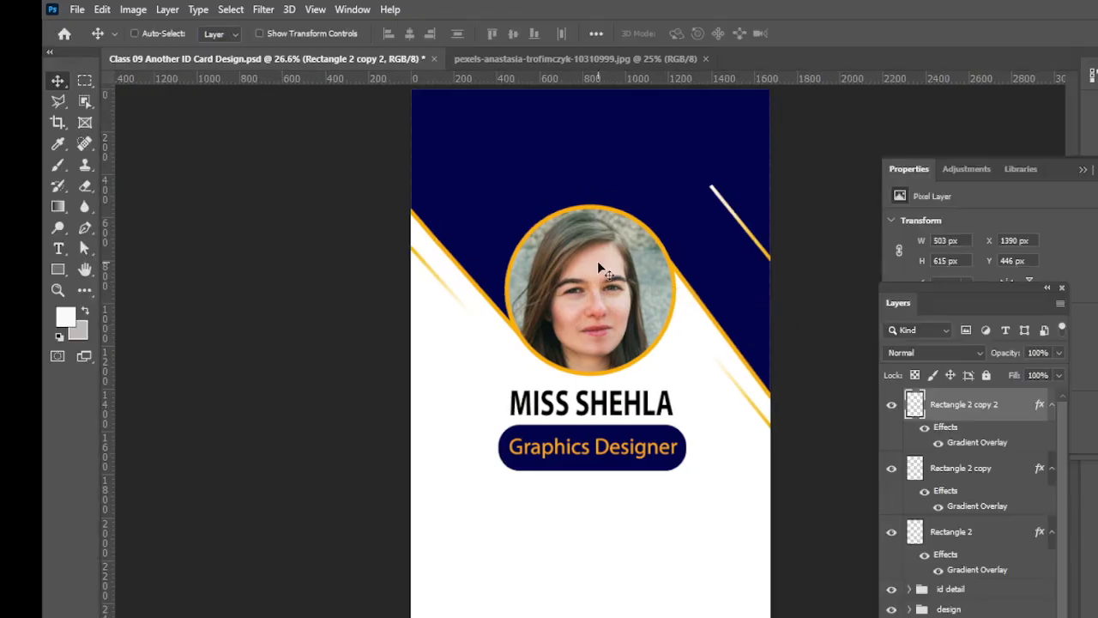
- Check the reference's upper stripes and place another copy of the stripe at the card's upper left, running off its top edge
key("alt+Tab")
scroll(485, 244, "up", 2)
scroll(403, 238, "down", 2)
key("alt+Tab")
left_click_drag(819, 320, 760, 294)
left_click_drag(719, 221, 517, 174)
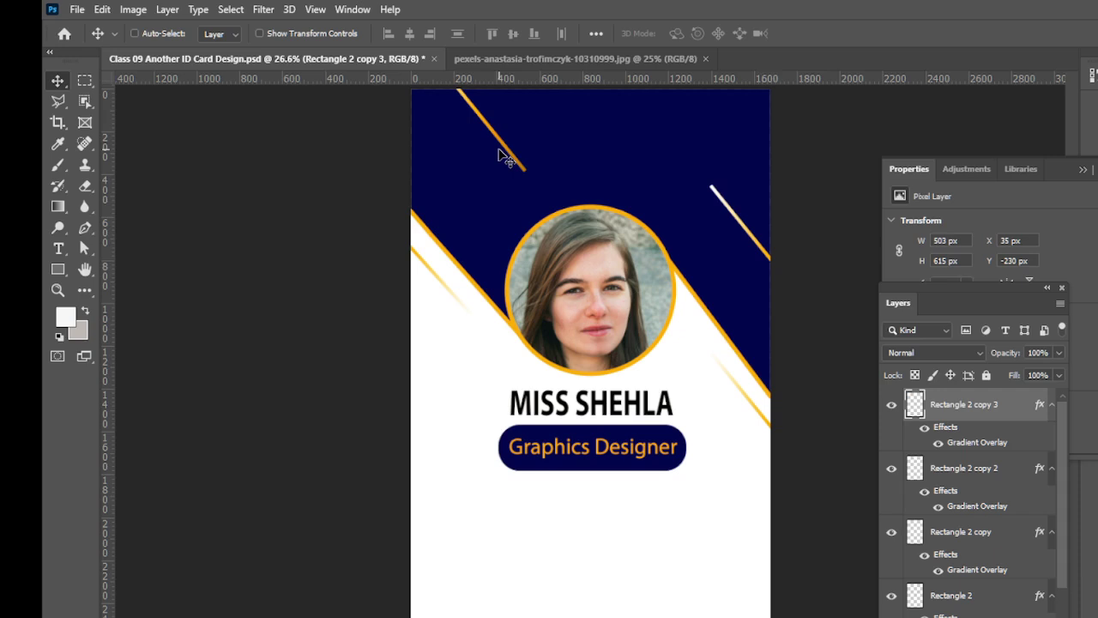
left_click_drag(485, 128, 454, 120)
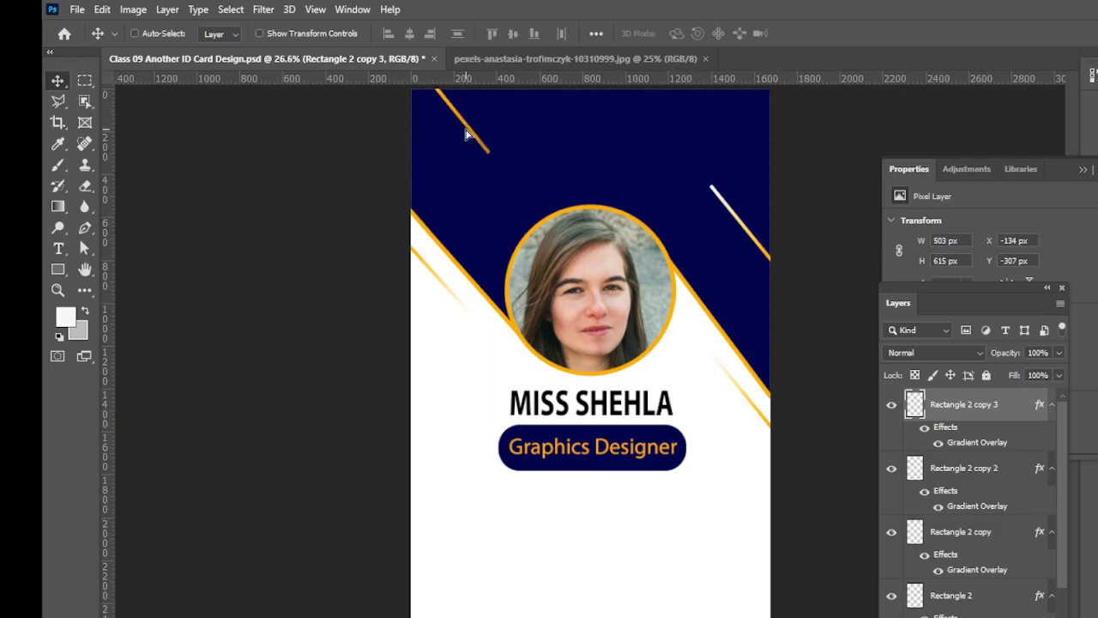
left_click_drag(466, 134, 468, 145)
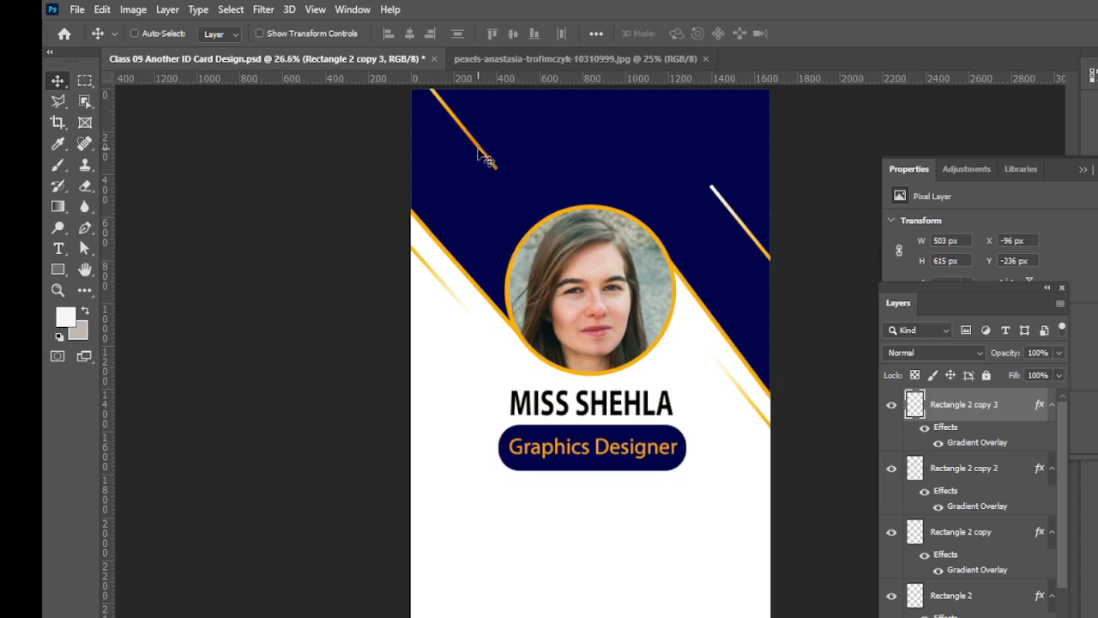
left_click_drag(477, 149, 488, 144)
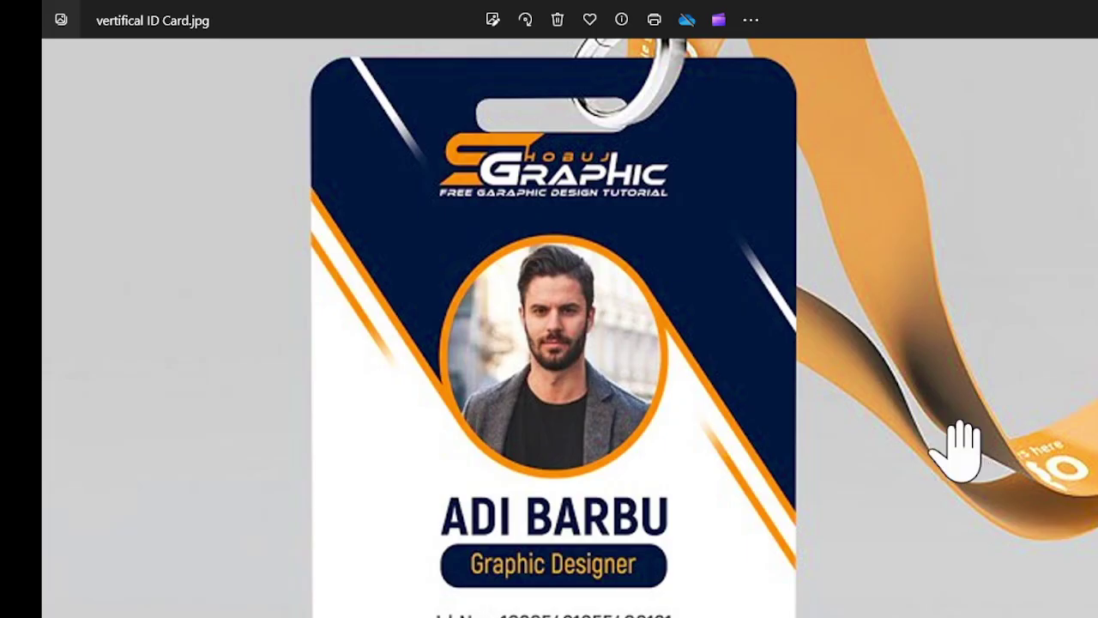
- Change the upper-left stripe's Gradient Overlay to the Black, White preset and set its angle to 90°
double_click(946, 427)
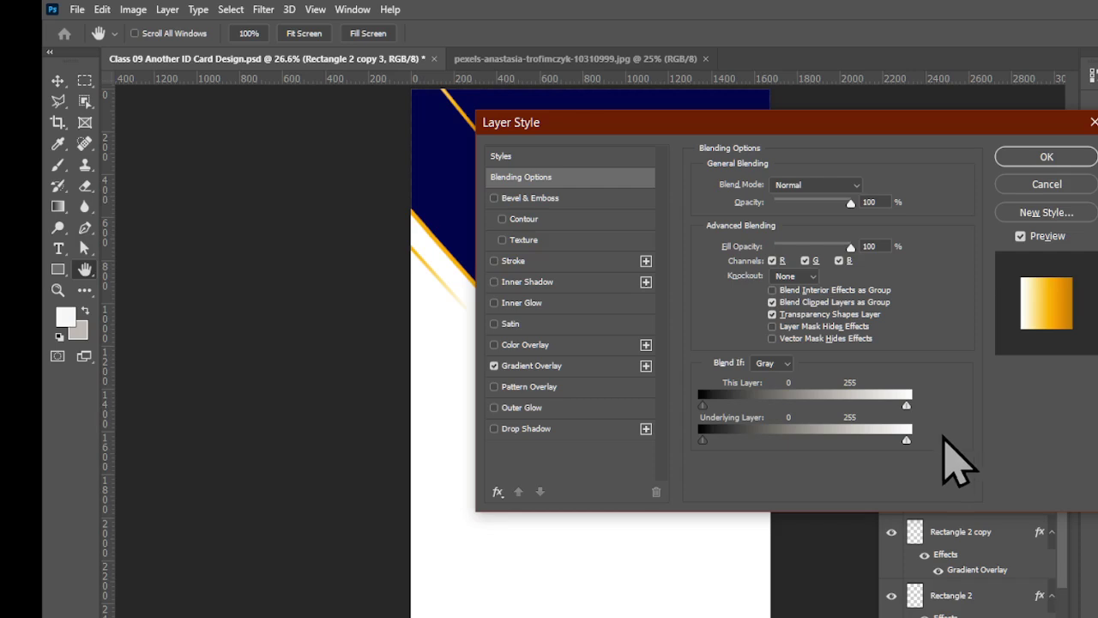
left_click(517, 366)
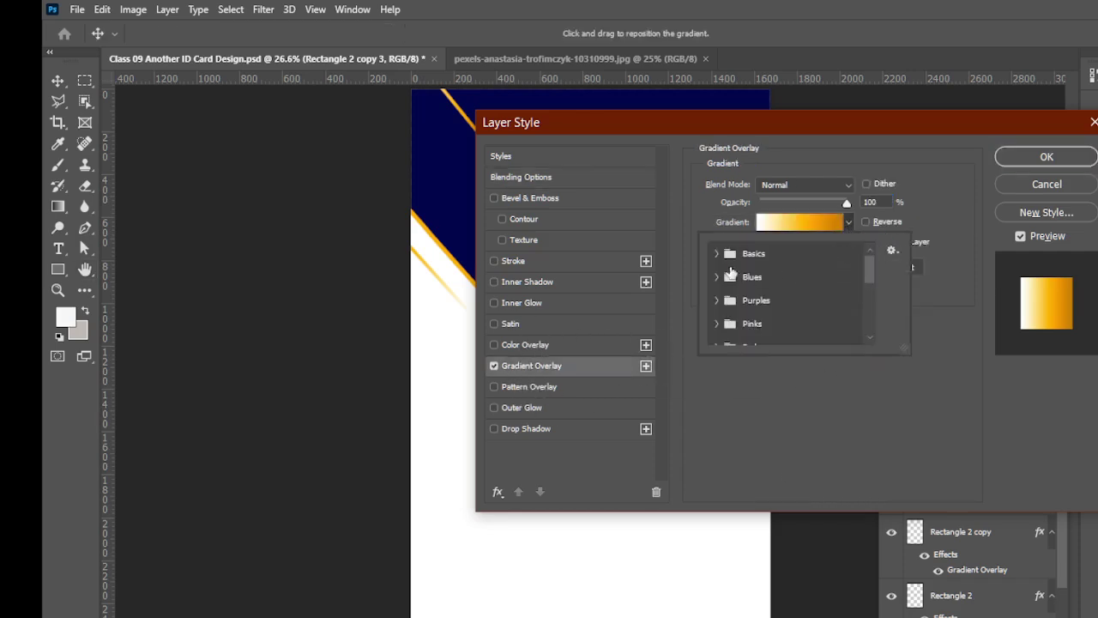
left_click(715, 254)
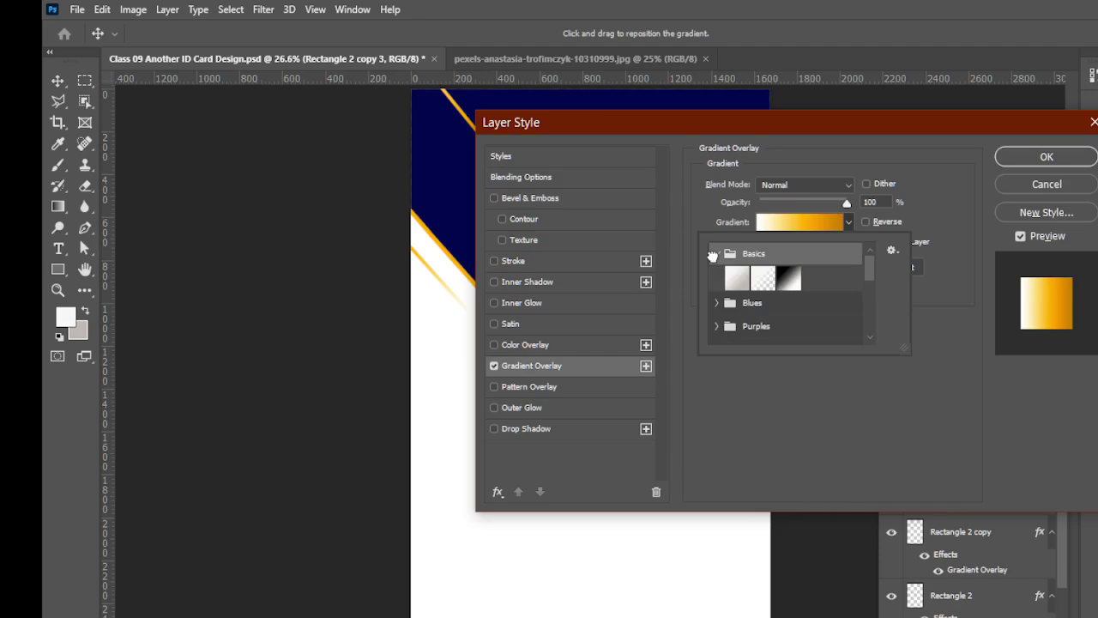
left_click(789, 279)
left_click(847, 463)
left_click_drag(661, 122, 705, 262)
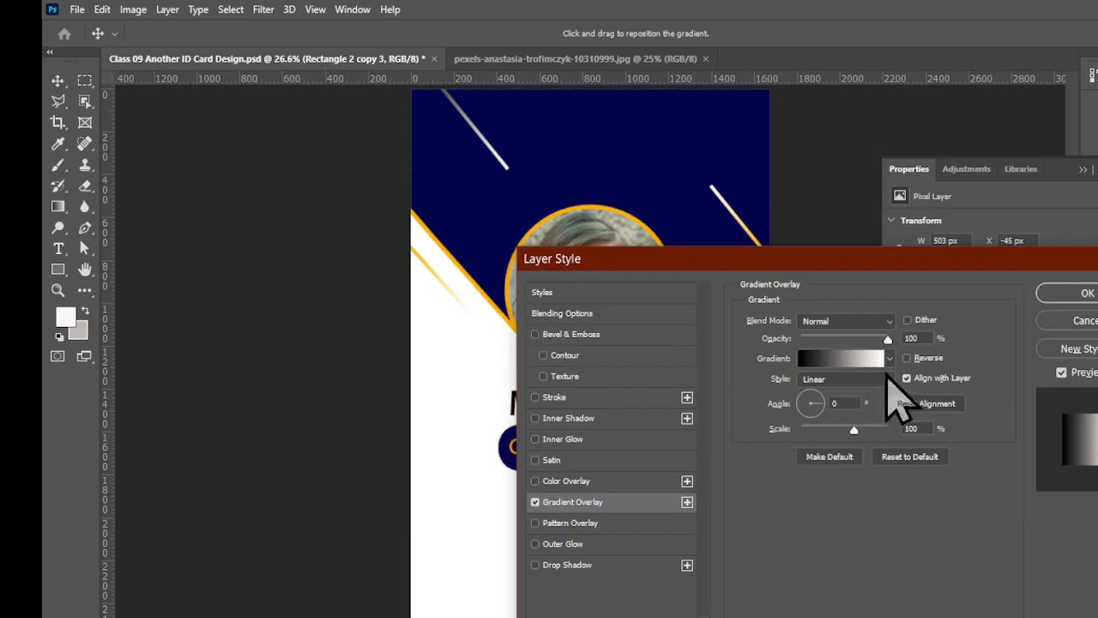
double_click(836, 402)
type("90")
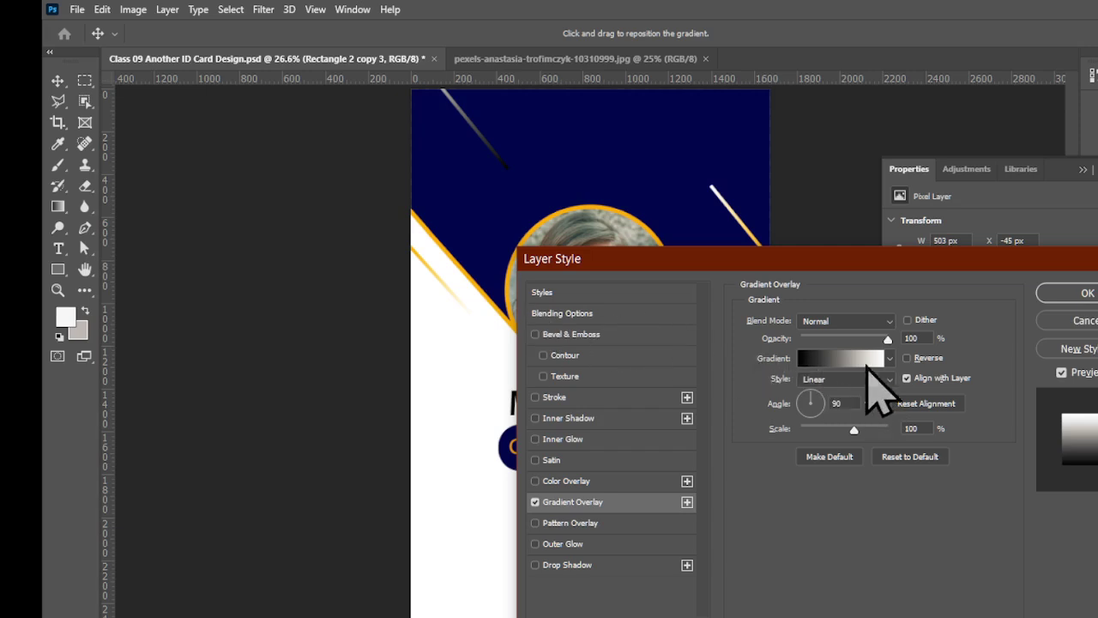
- Recolour the gradient's black stop to navy 040652 and apply the layer style to the upper-left stripe
left_click(862, 358)
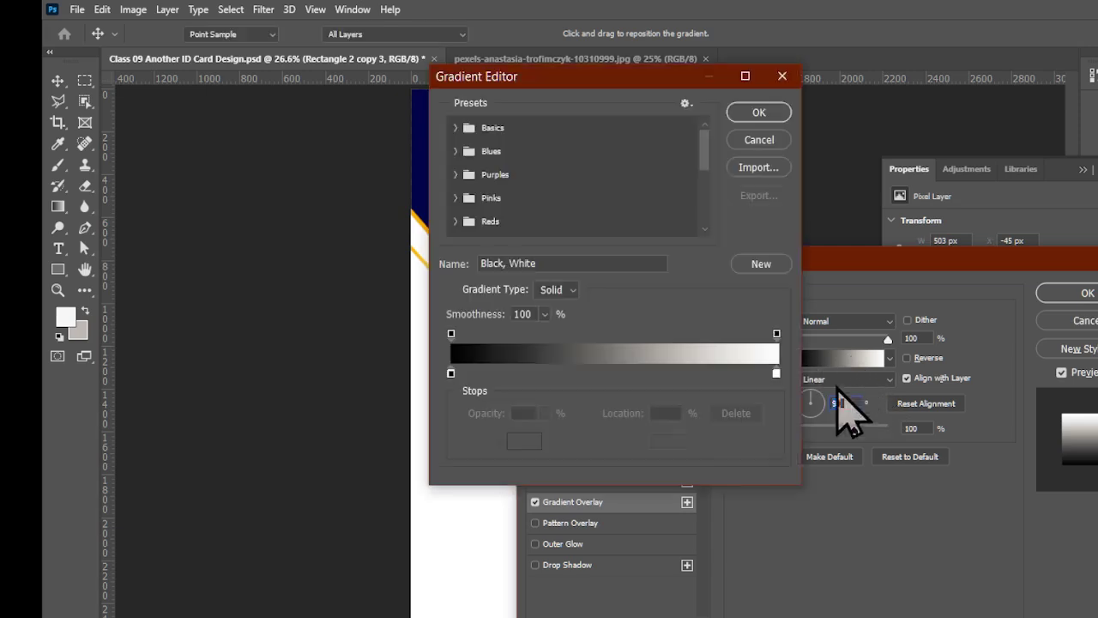
left_click(451, 374)
left_click(523, 440)
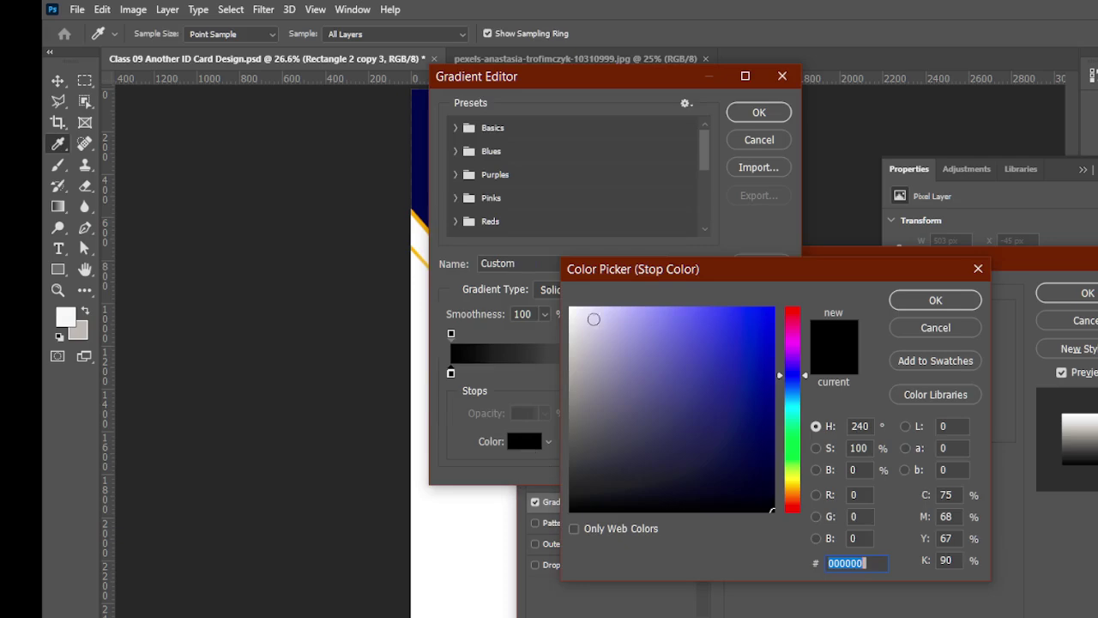
type("0b0a4f")
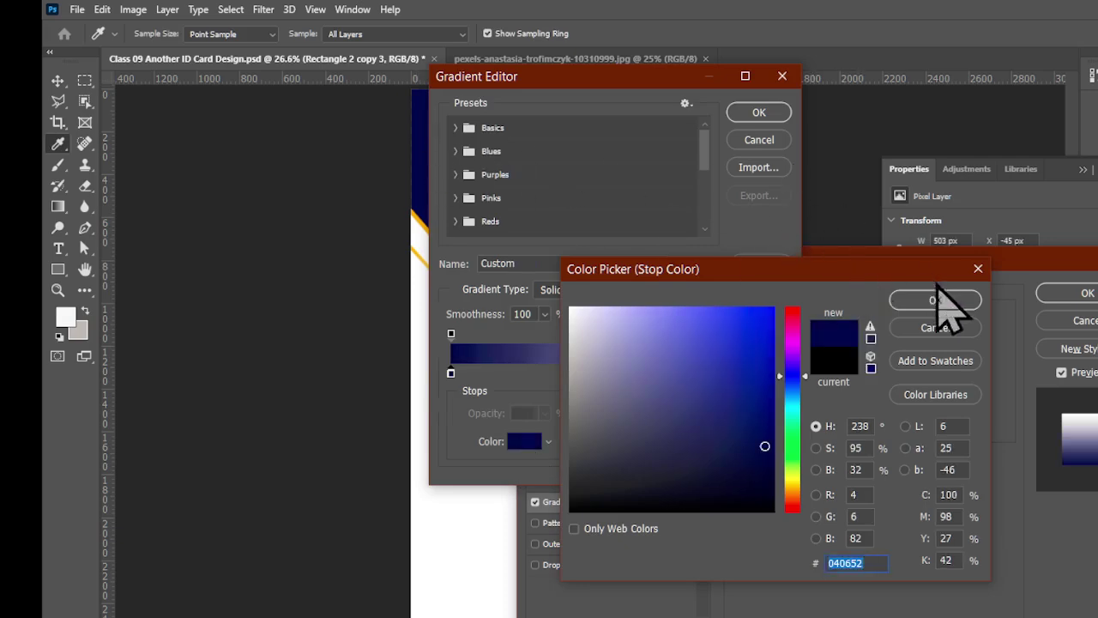
left_click(935, 300)
left_click(763, 115)
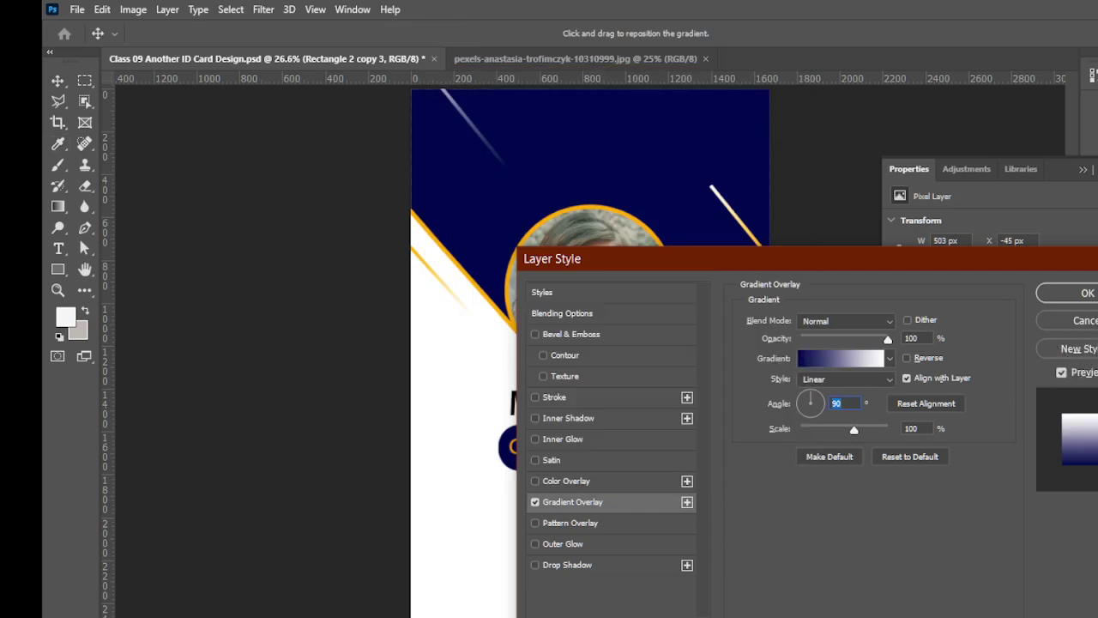
left_click(1085, 293)
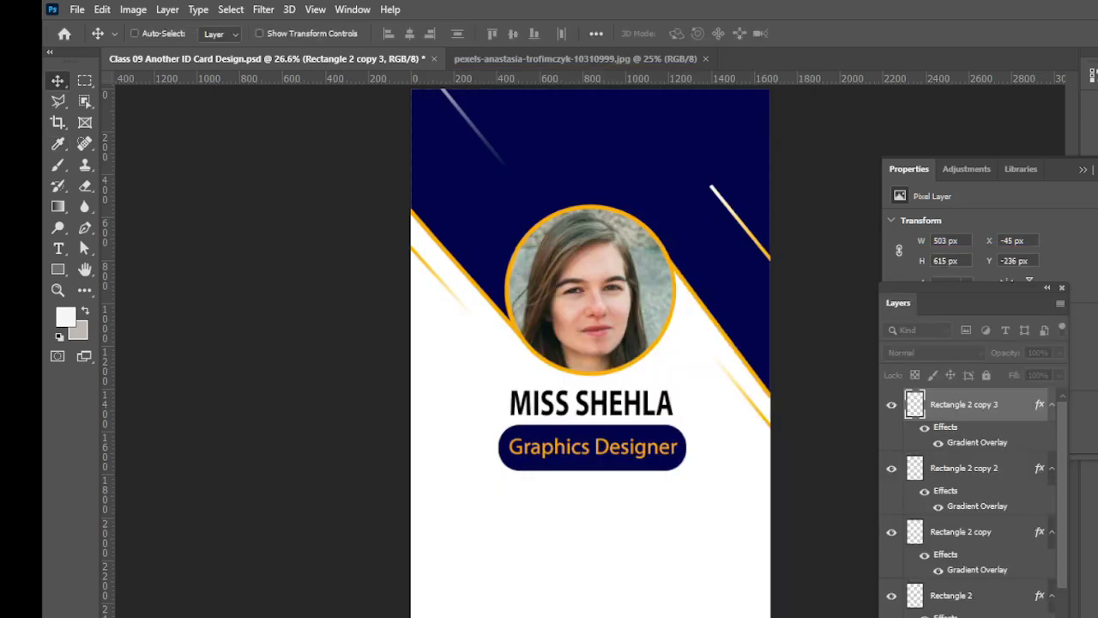
- Change the Gradient Overlay of the stripe on the navy area's right edge to the Black, White preset
left_click(967, 469)
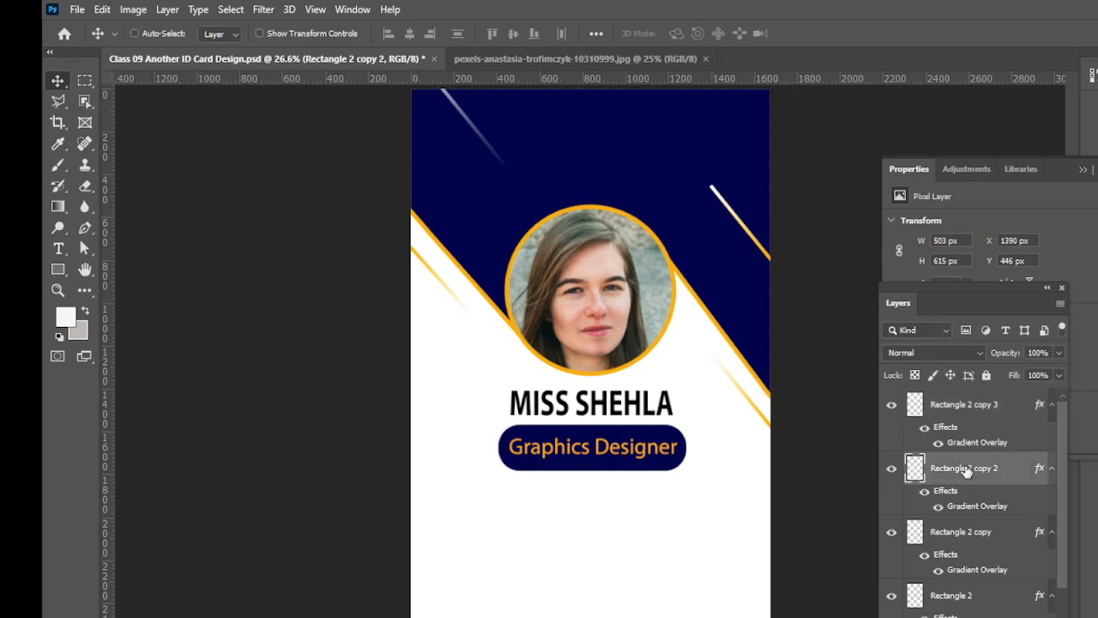
right_click(967, 487)
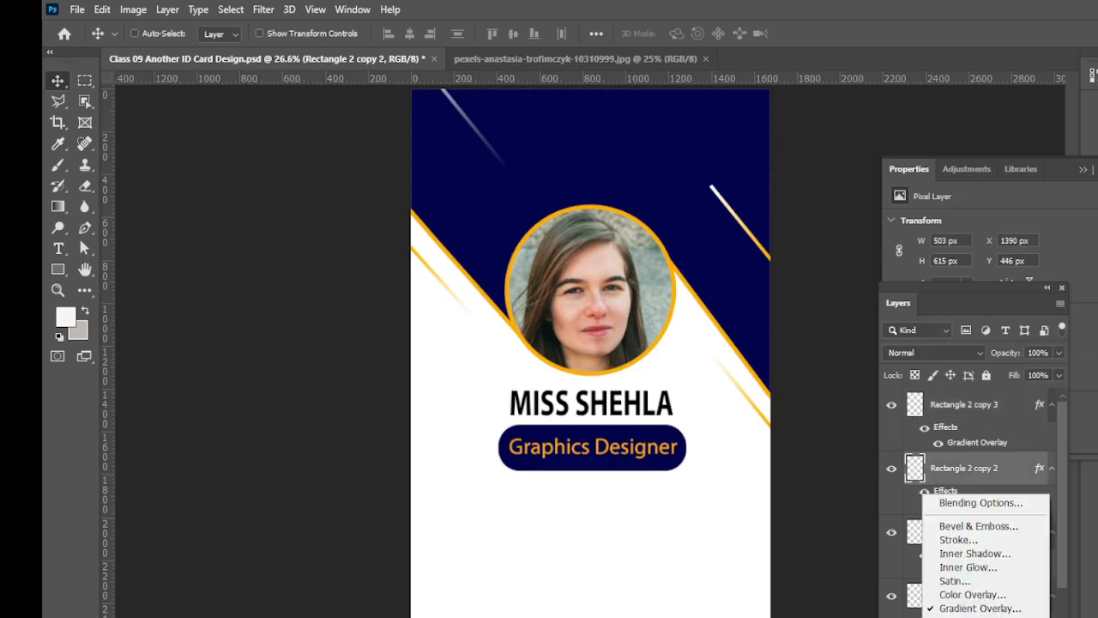
left_click(991, 499)
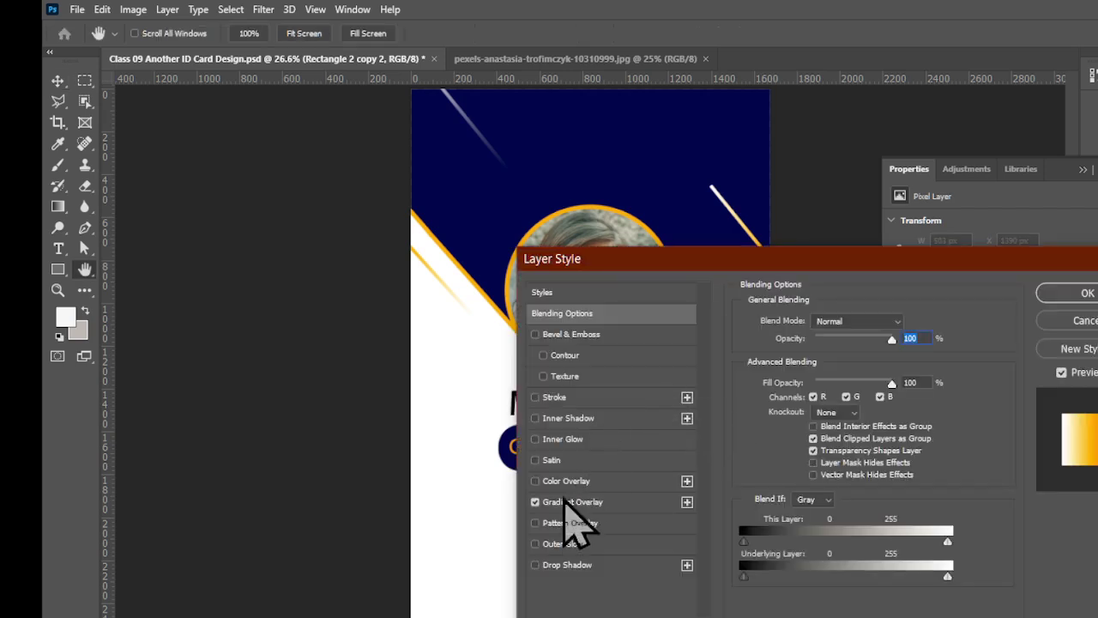
left_click(566, 502)
left_click_drag(657, 268, 733, 397)
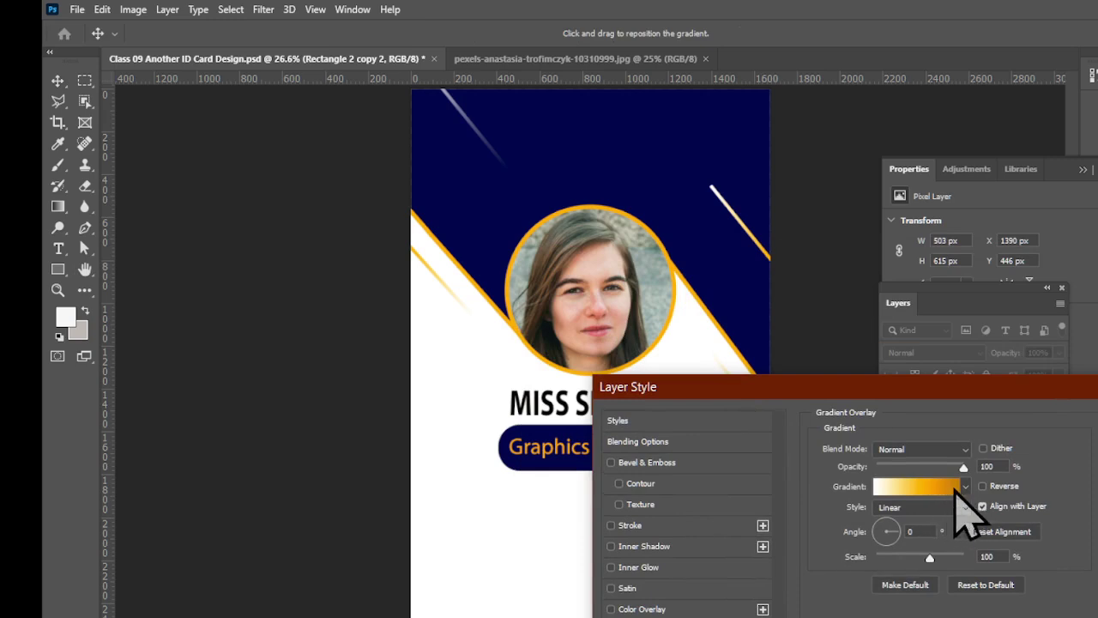
left_click(965, 486)
left_click(906, 541)
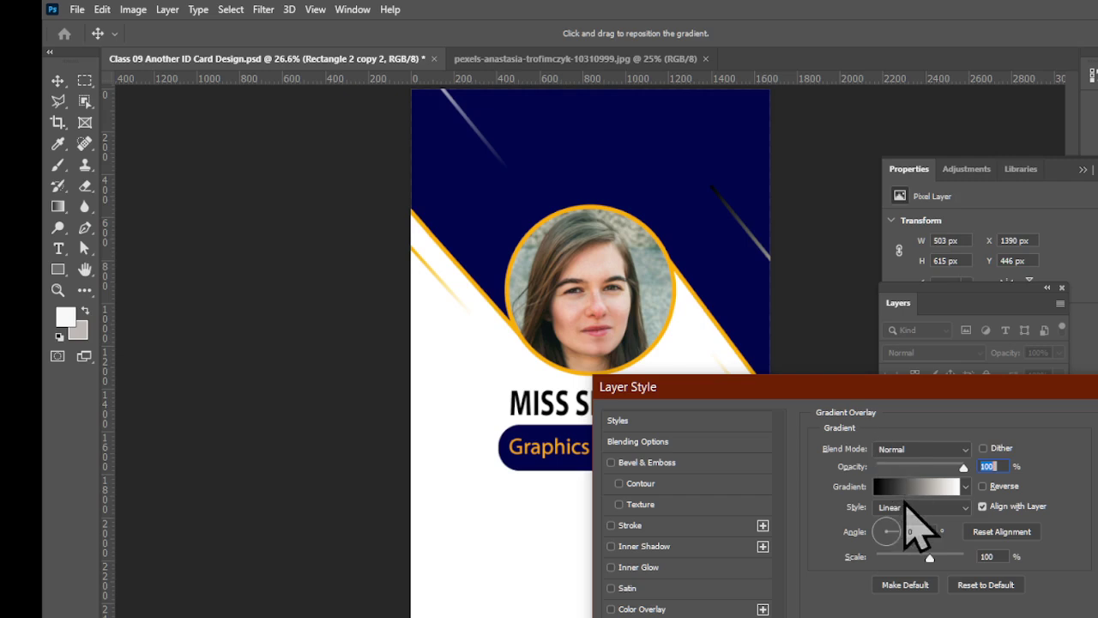
- Recolour the gradient's black stop with the card's navy and apply the layer style to the stripe on the navy area's right edge
left_click(900, 486)
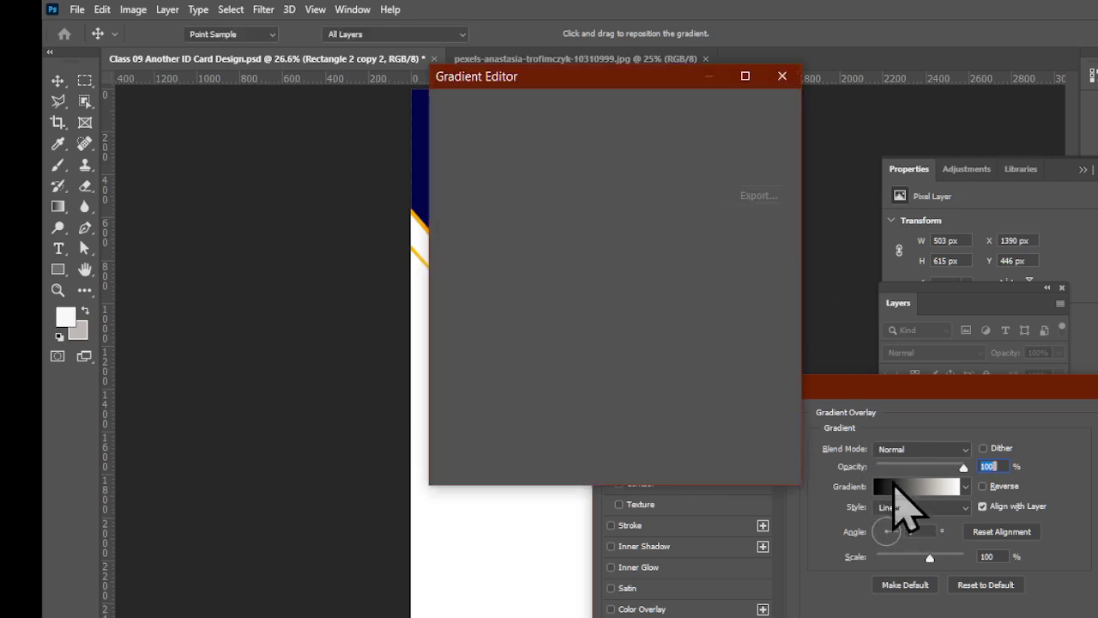
left_click(451, 373)
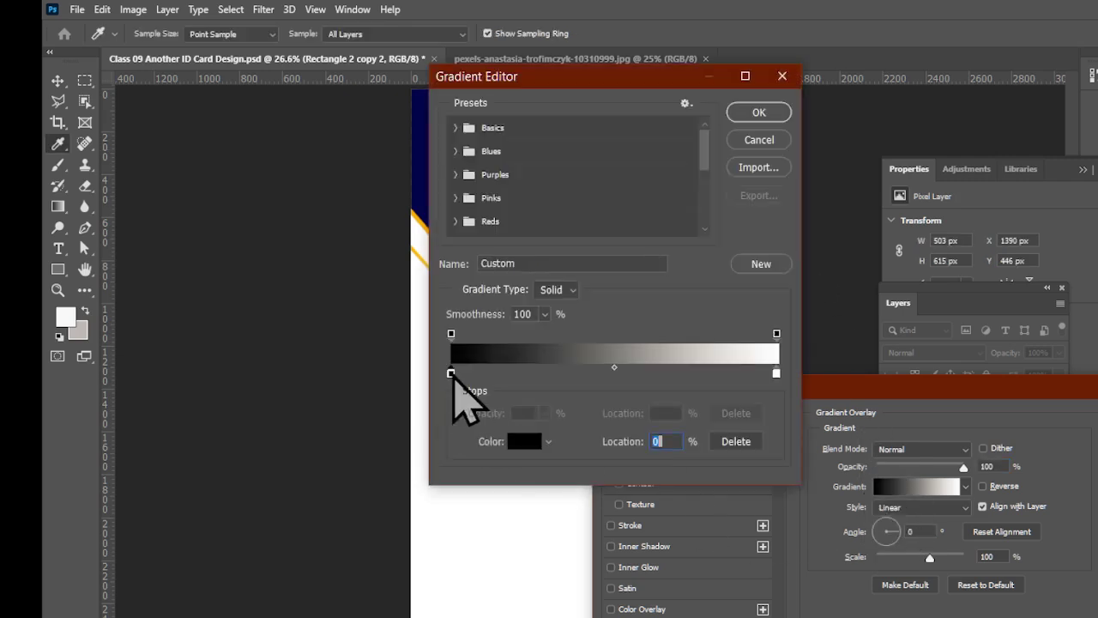
left_click(524, 441)
left_click(421, 171)
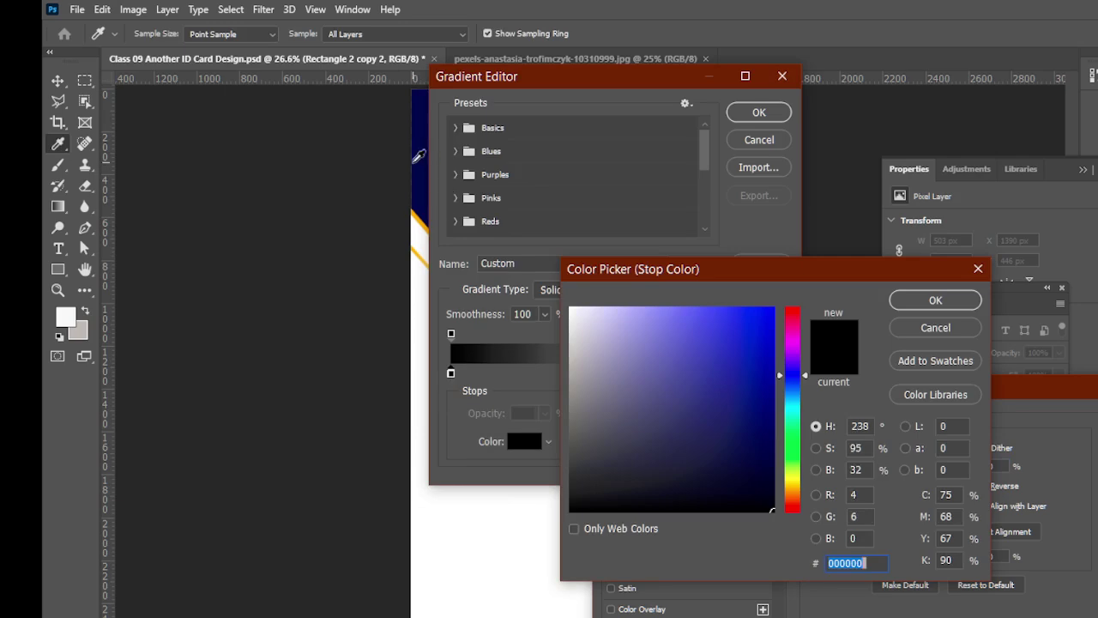
left_click(935, 300)
left_click(772, 114)
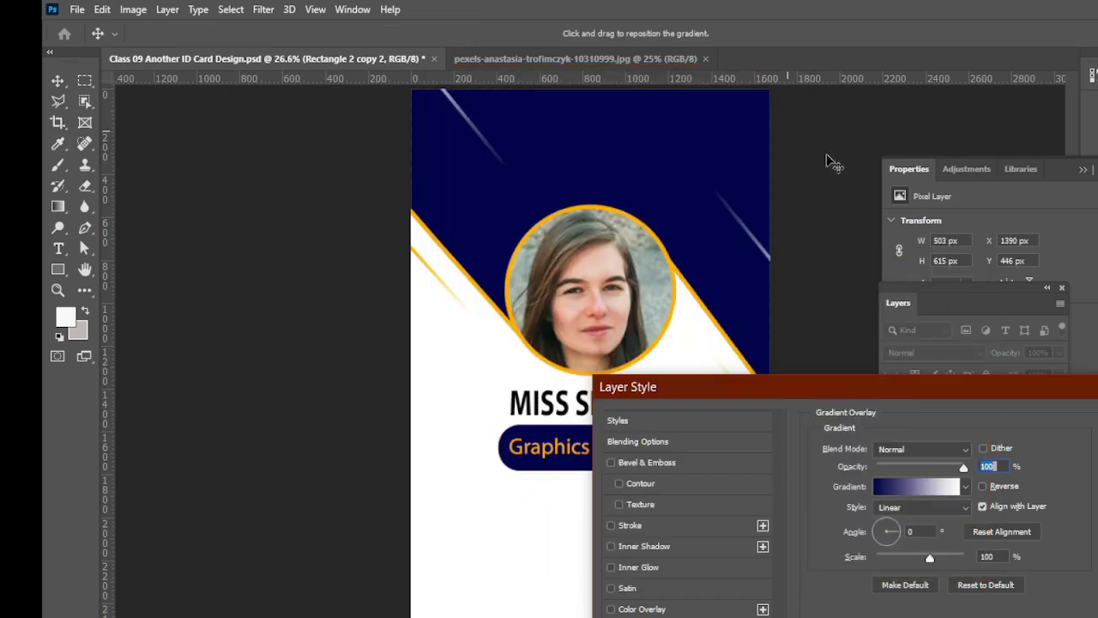
key("Return")
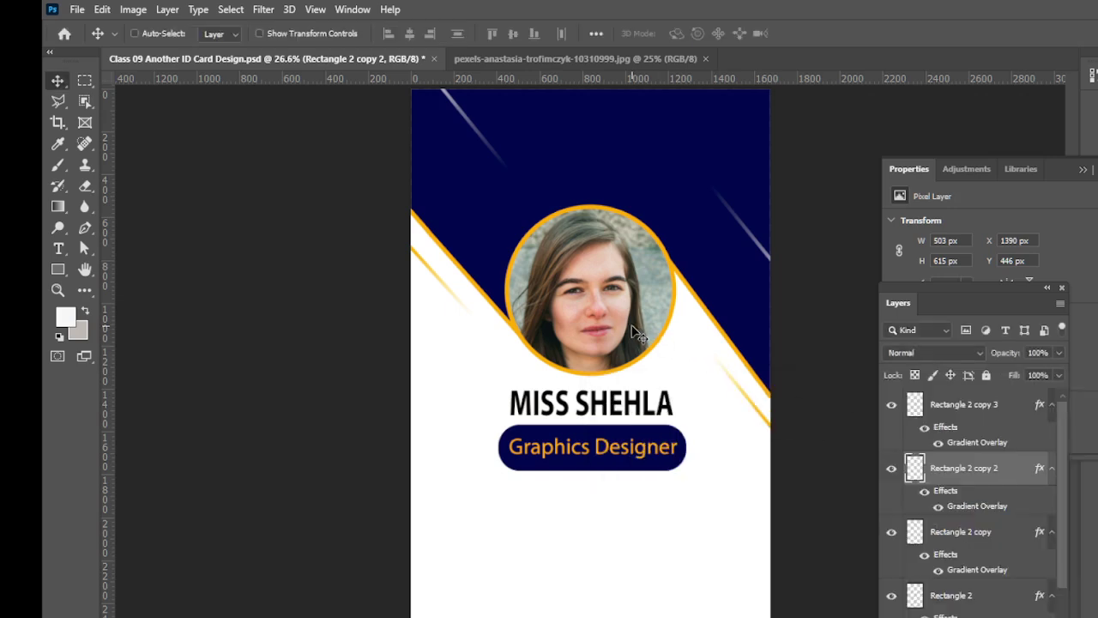
- Save the card document and compare it with the reference ID card image
key("ctrl+minus")
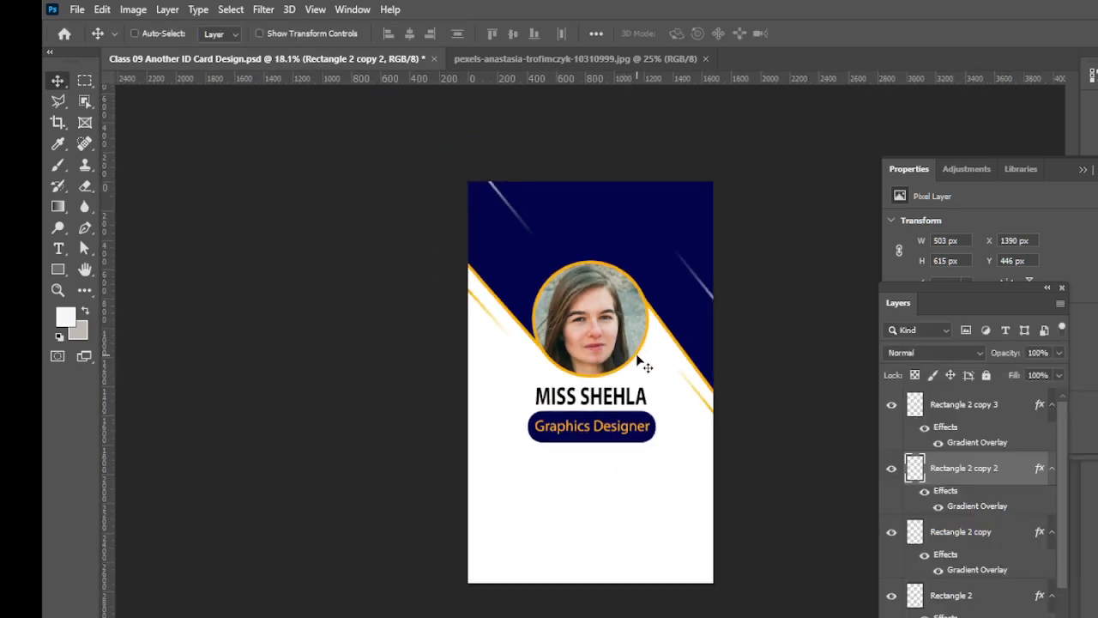
key("ctrl+s")
key("alt+Tab")
key("alt+Tab")
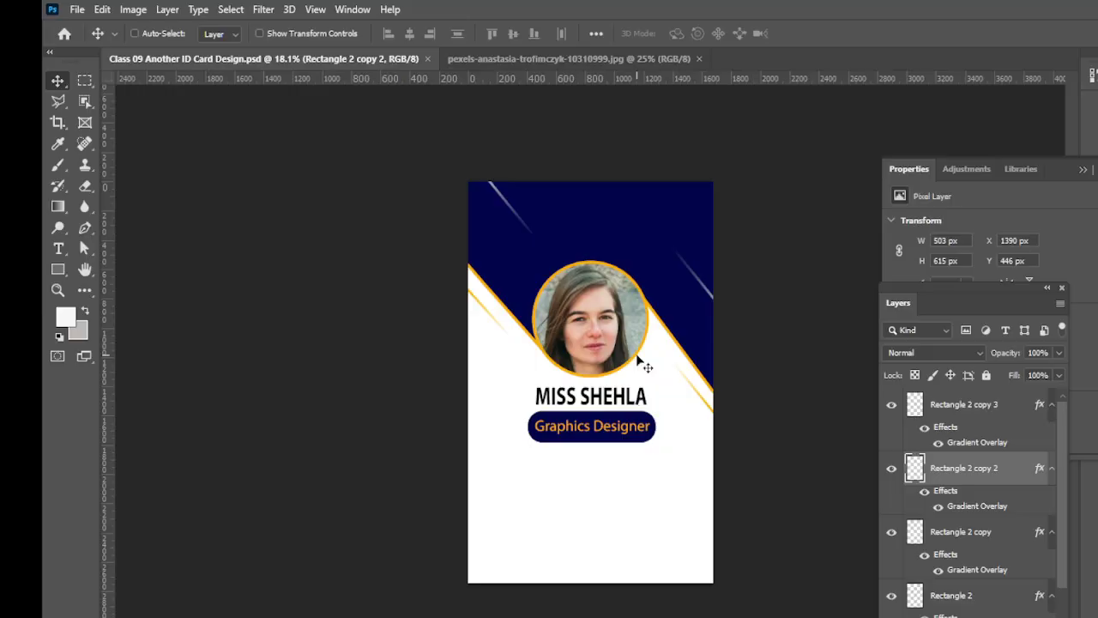
key("alt+Tab")
scroll(662, 166, "down", 2)
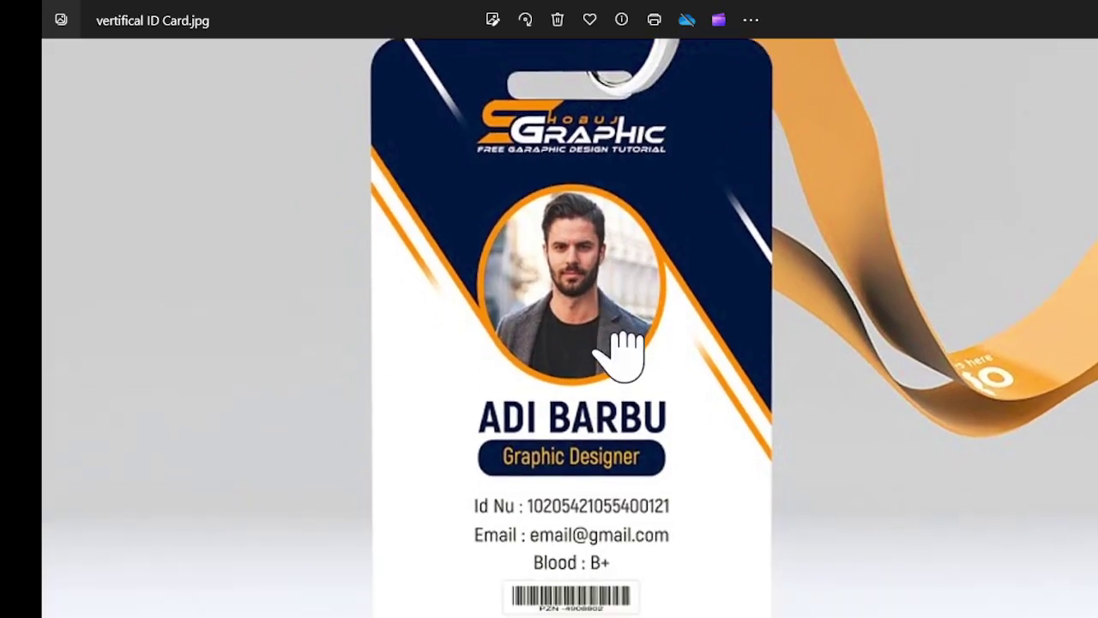
key("alt+Tab")
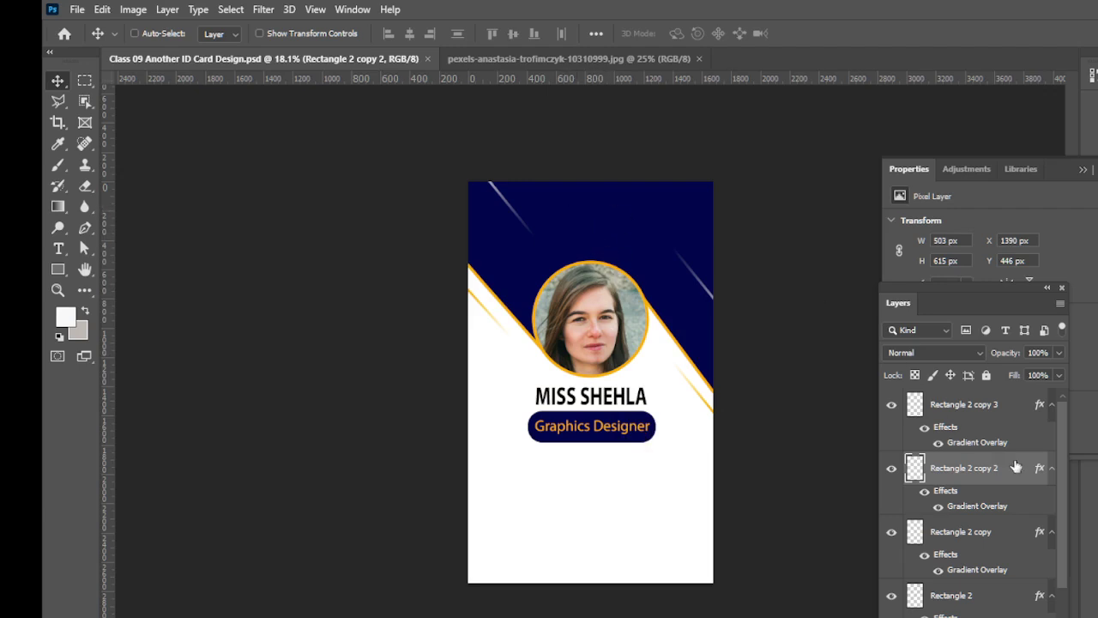
- Draw a rounded rectangle about 734 × 182 px near the card's top edge for the lanyard slot, above all the stripes
left_click(994, 398)
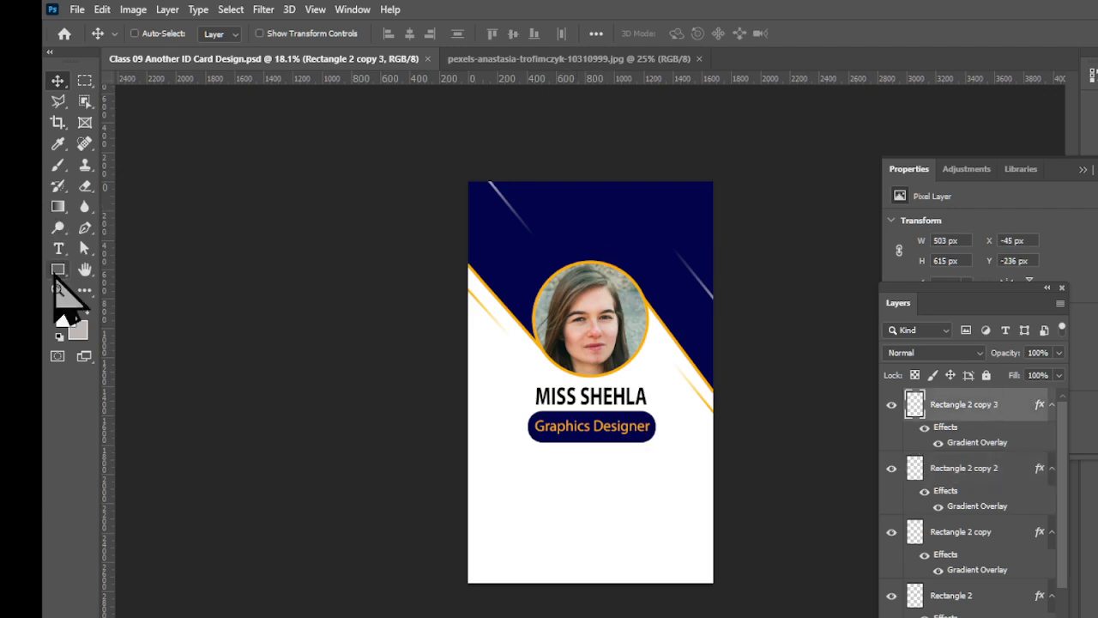
left_click(57, 271)
left_click(112, 270)
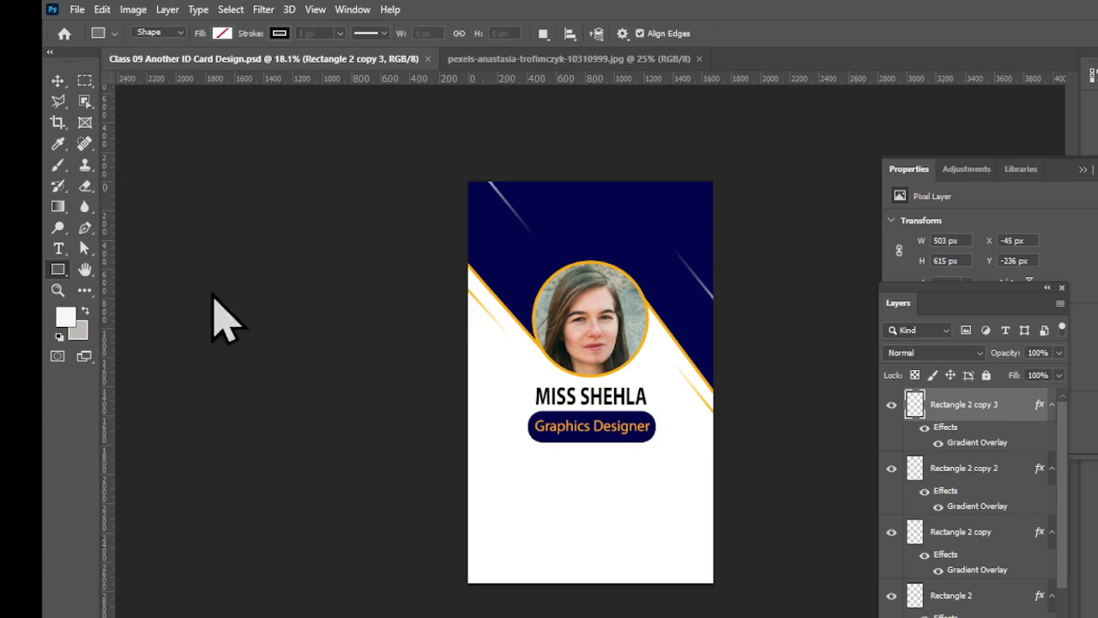
left_click_drag(547, 194, 647, 221)
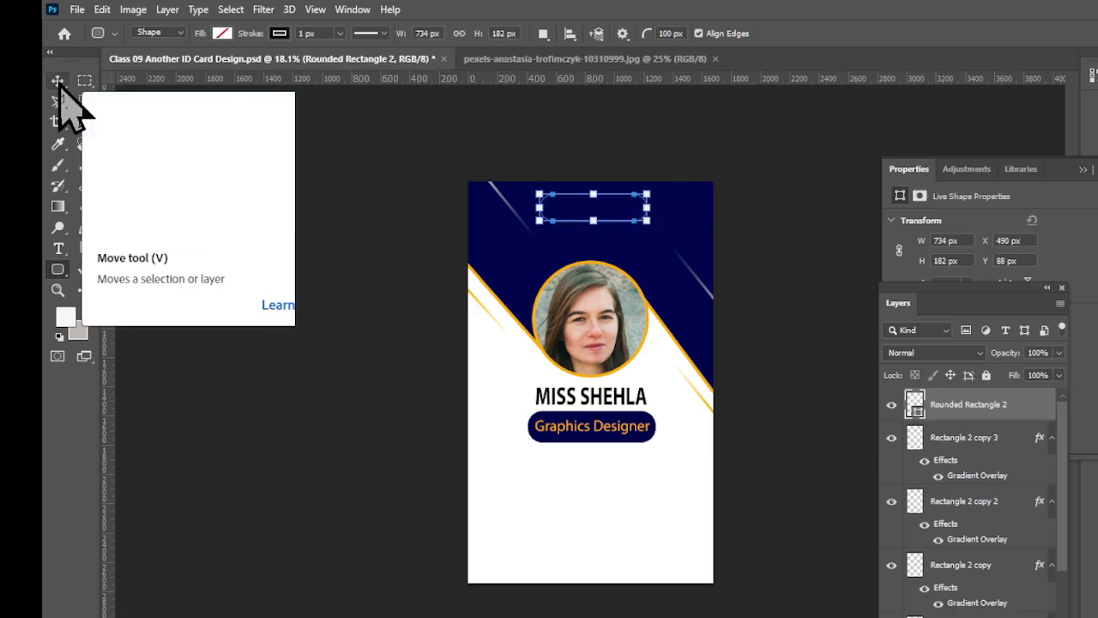
left_click(57, 81)
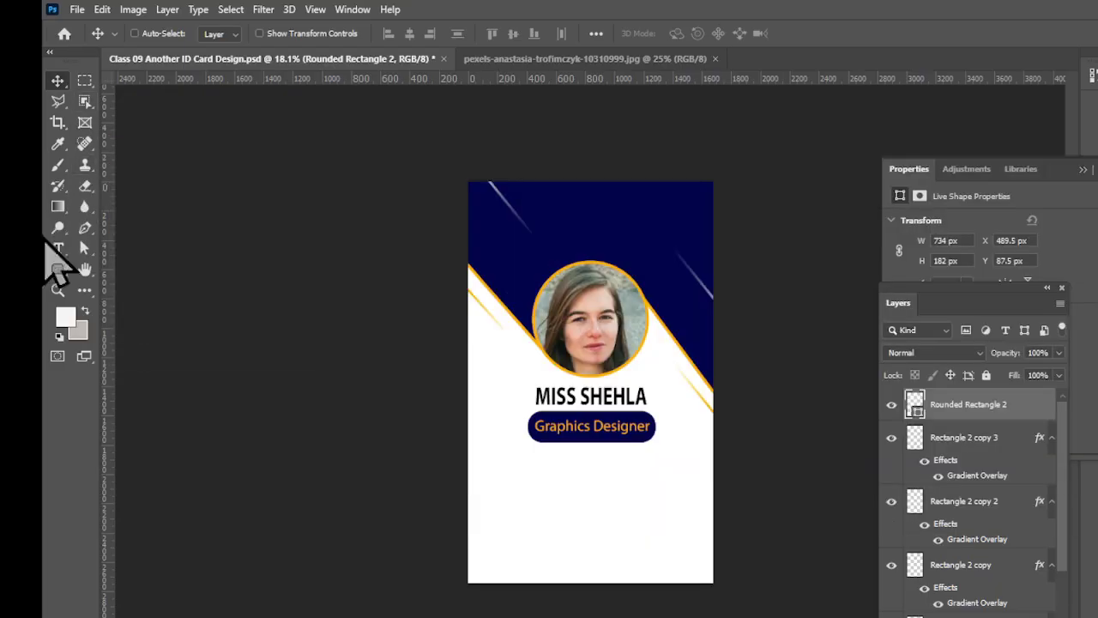
- Fill the rounded lanyard-slot rectangle with light grey from the recently used colours
left_click(58, 268)
left_click(220, 34)
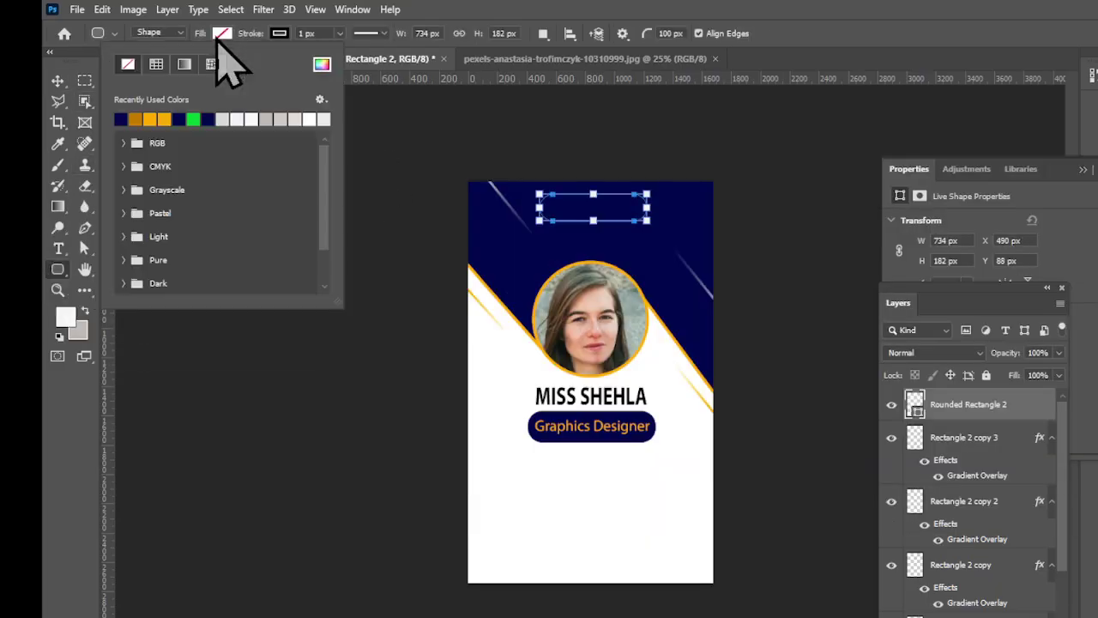
left_click(236, 120)
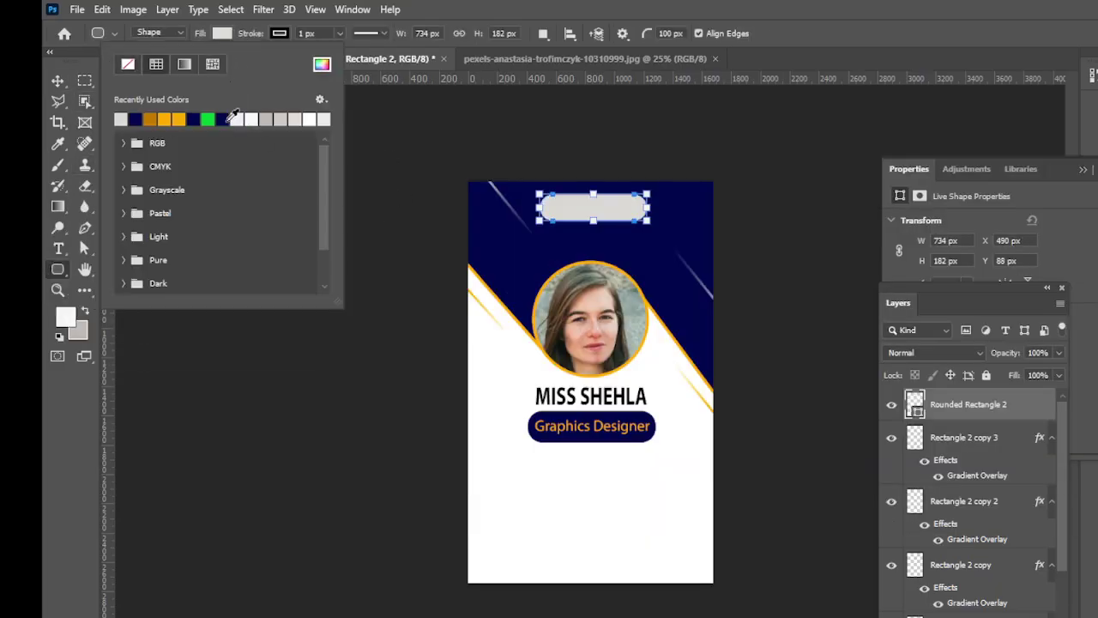
left_click(56, 87)
left_click(57, 83)
- Check the reference's slot and reduce the height of the grey rounded rectangle to about 143 px
key("alt+Tab")
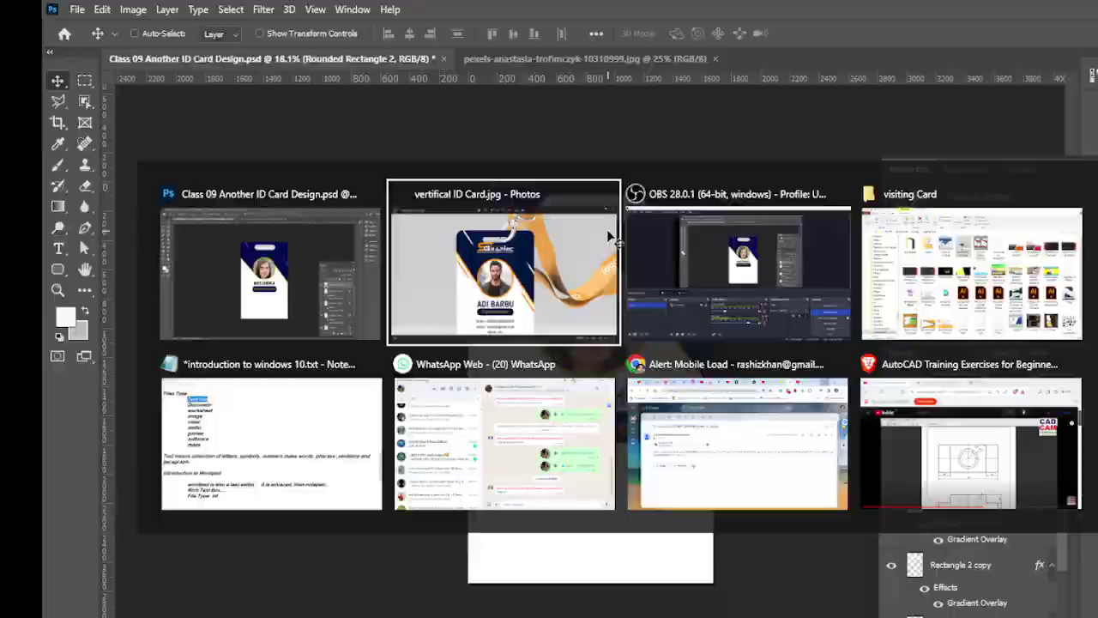
key("alt+Tab")
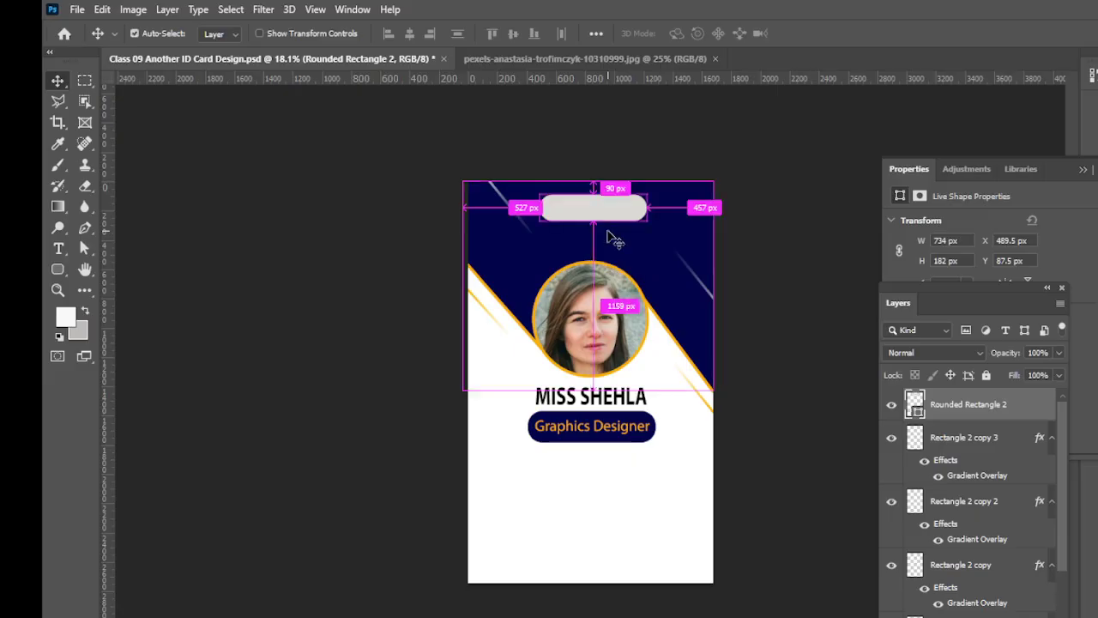
key("ctrl+t")
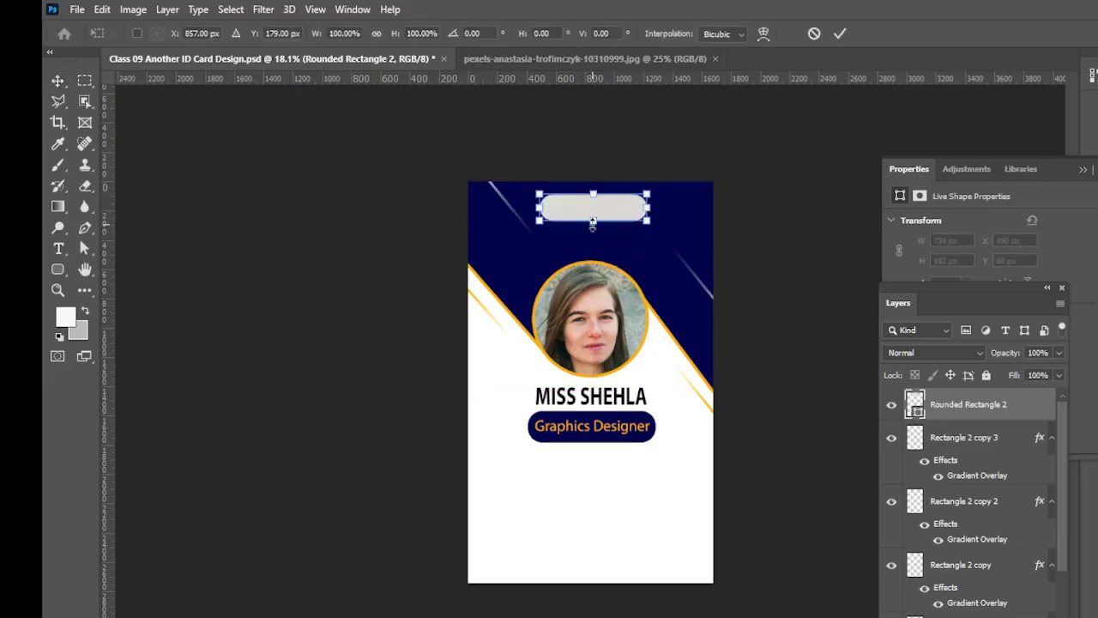
left_click_drag(593, 221, 593, 217)
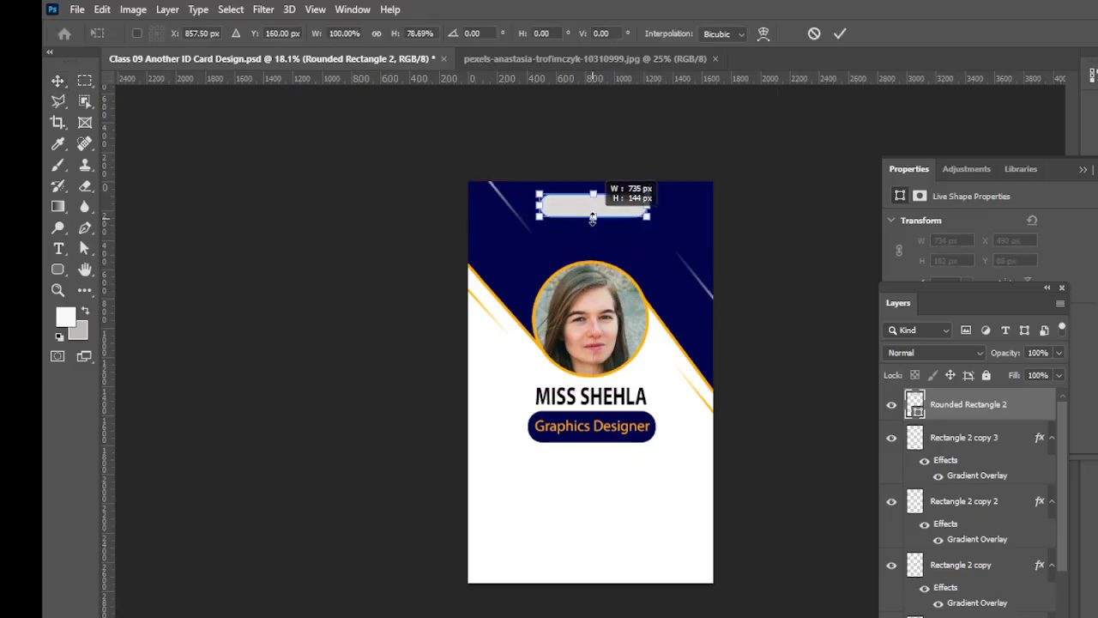
left_click(57, 80)
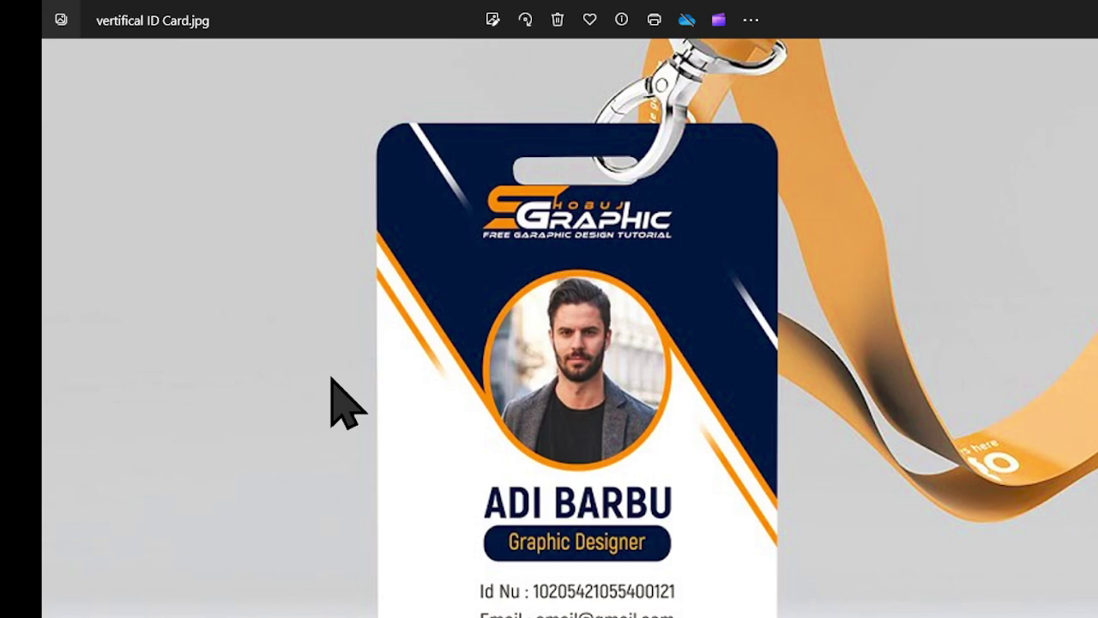
- Examine the lower half of the reference card, including its contact details and barcode
key("ctrl+shift+s")
left_click(833, 522)
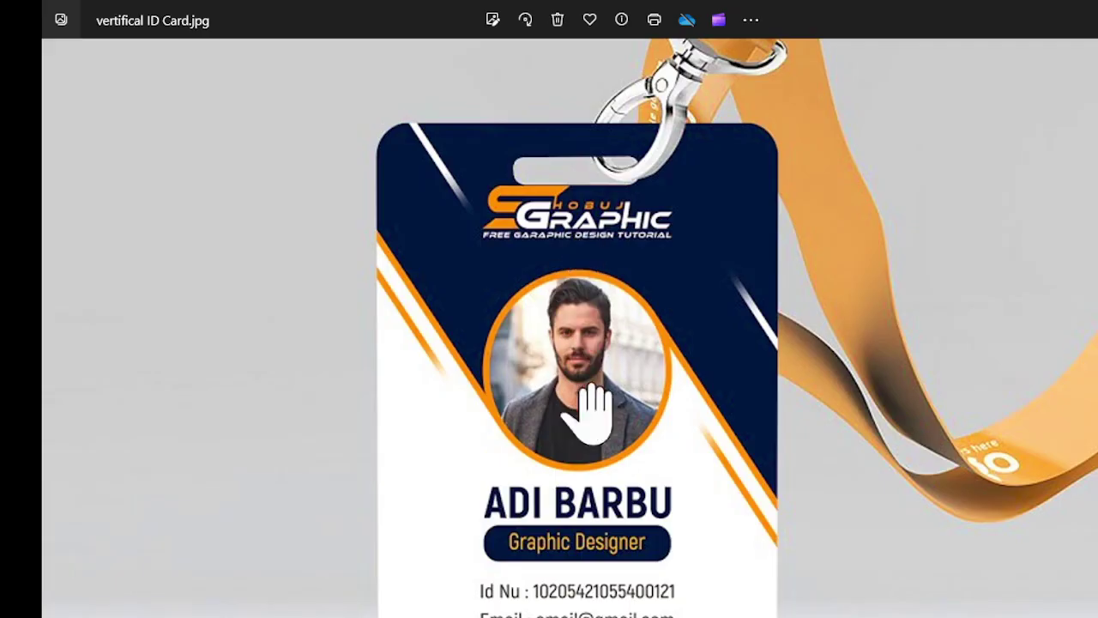
left_click_drag(590, 611, 618, 424)
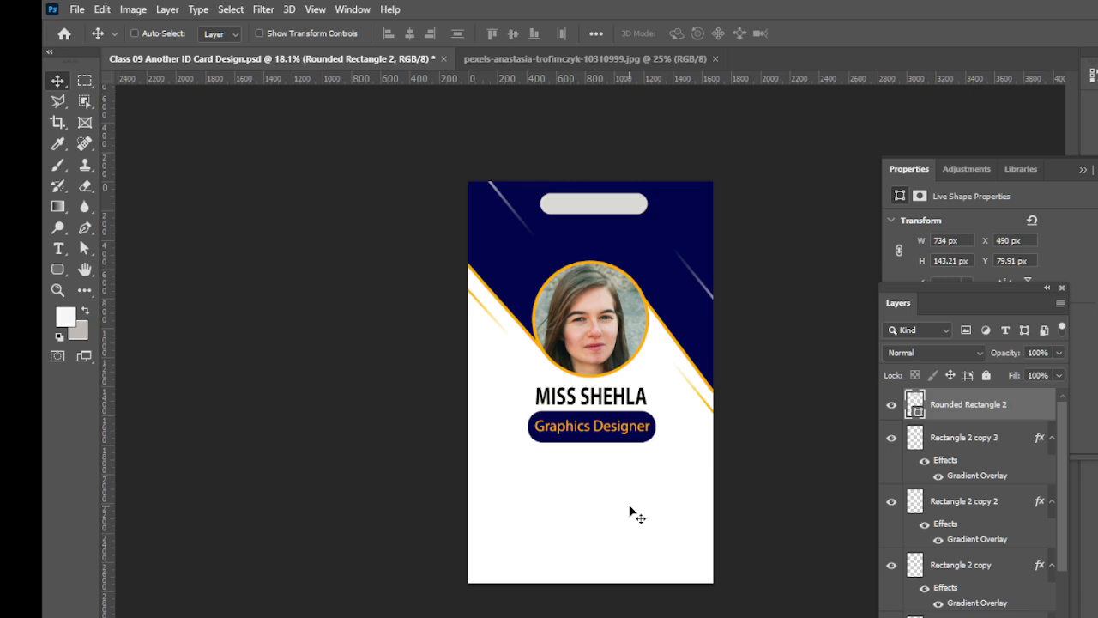
- Add a horizontal paragraph text box about 948 × 171 px in the card's lower white area and fill it with a row of vertical bars (|)
left_click(59, 247)
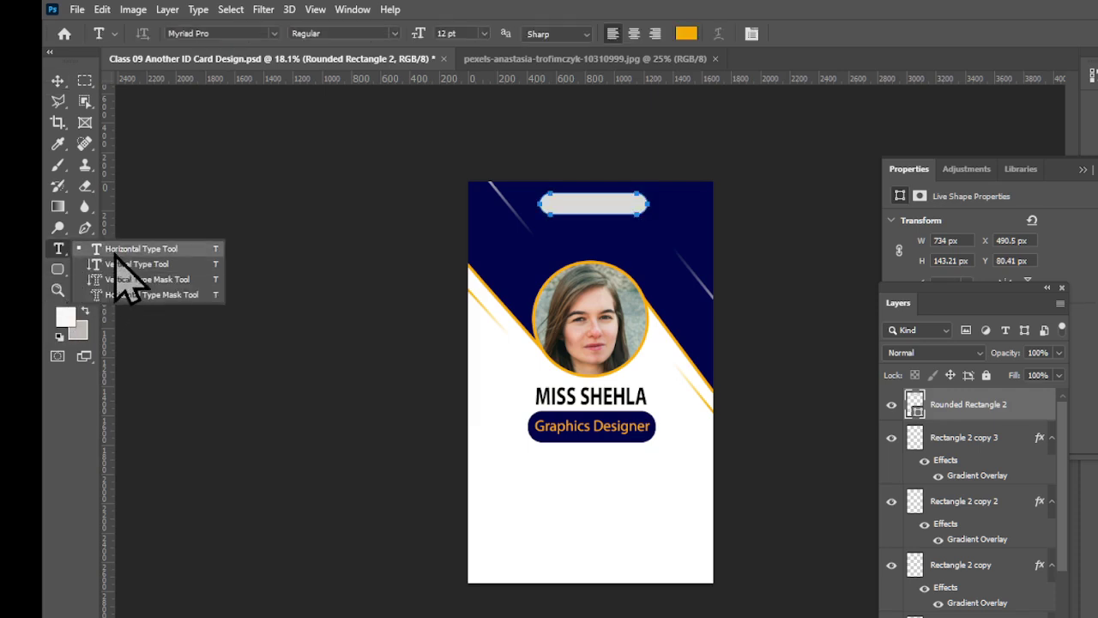
left_click(120, 249)
left_click_drag(515, 518, 657, 542)
key("Left")
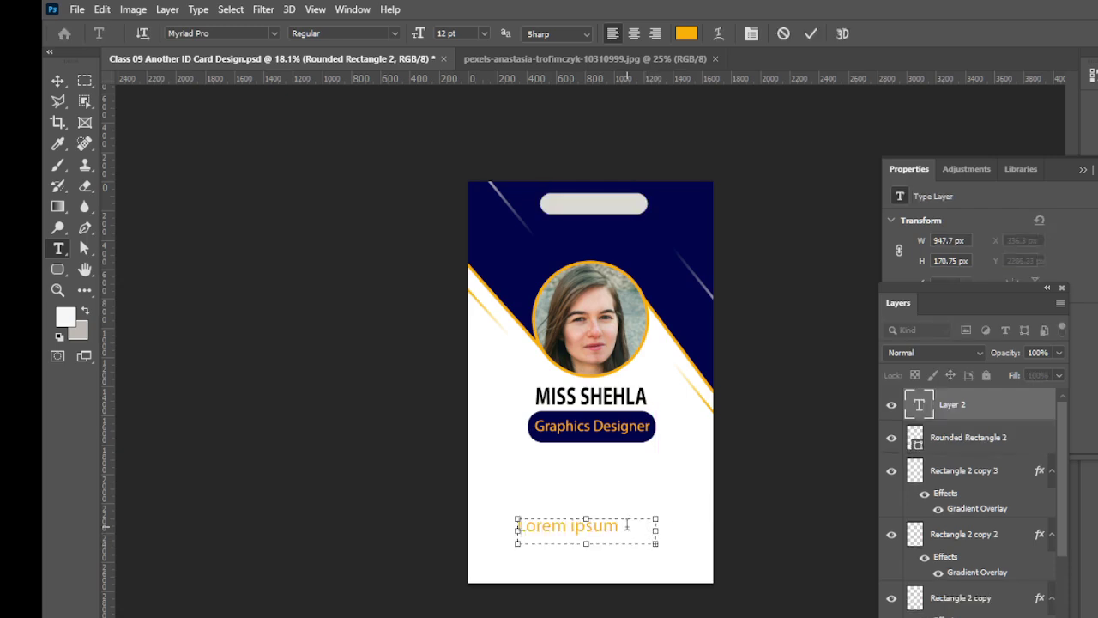
type("||||||||||||")
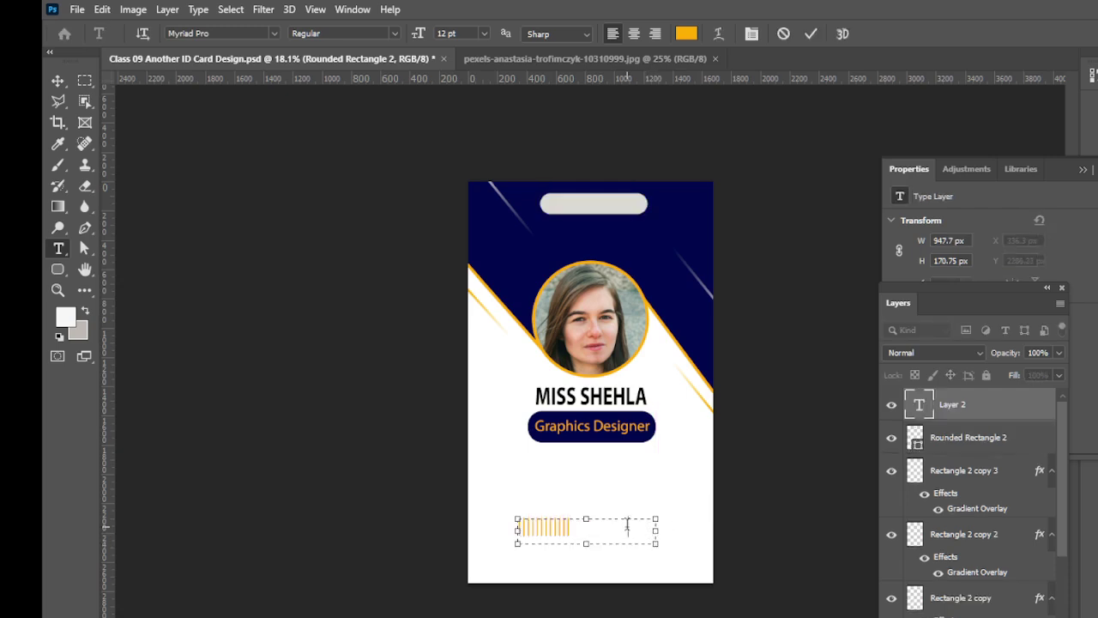
type("|||||||||||||||||")
- Change the colour of all the vertical-bar text to black 000000
key("ctrl+a")
left_click(686, 34)
left_click(570, 511)
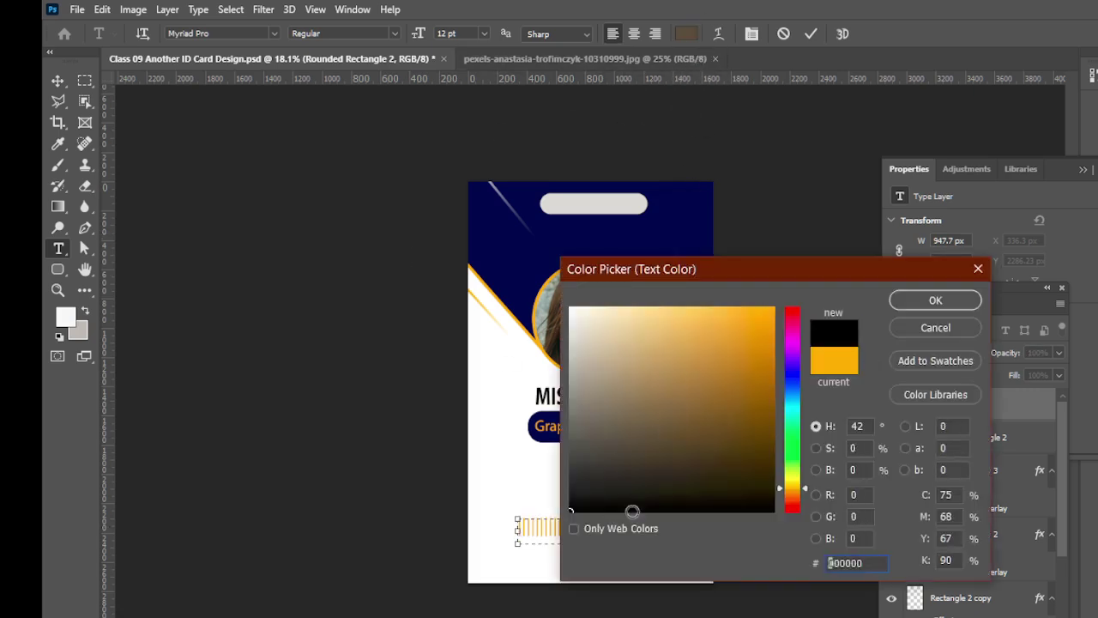
left_click(933, 301)
scroll(603, 580, "up", 2)
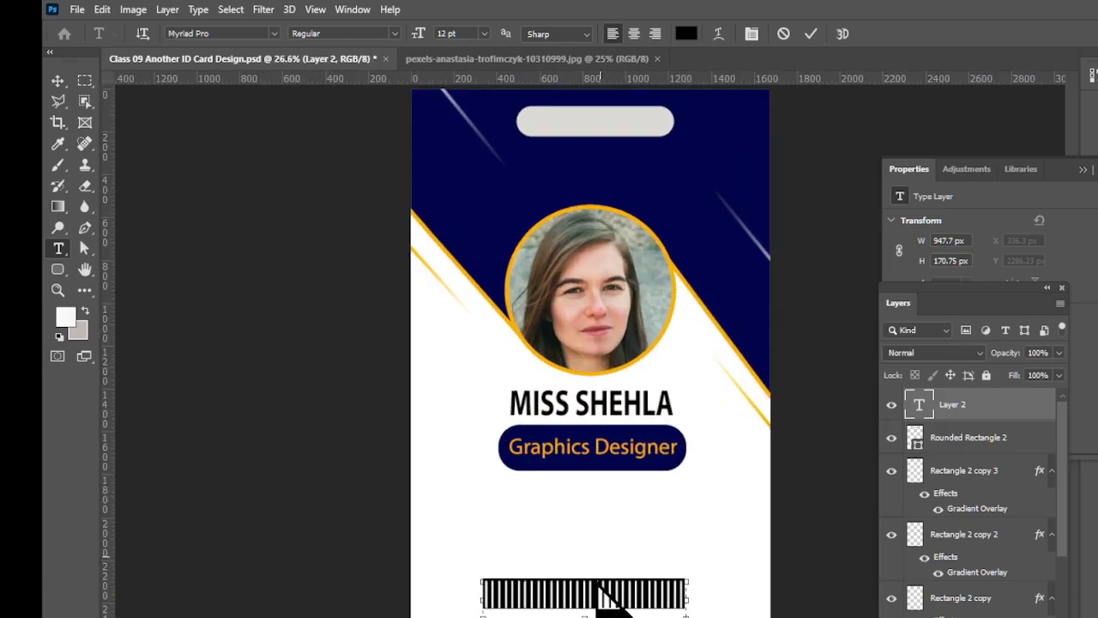
- Set three separate groups of bars within the barcode text to the Bold font style
left_click(573, 602)
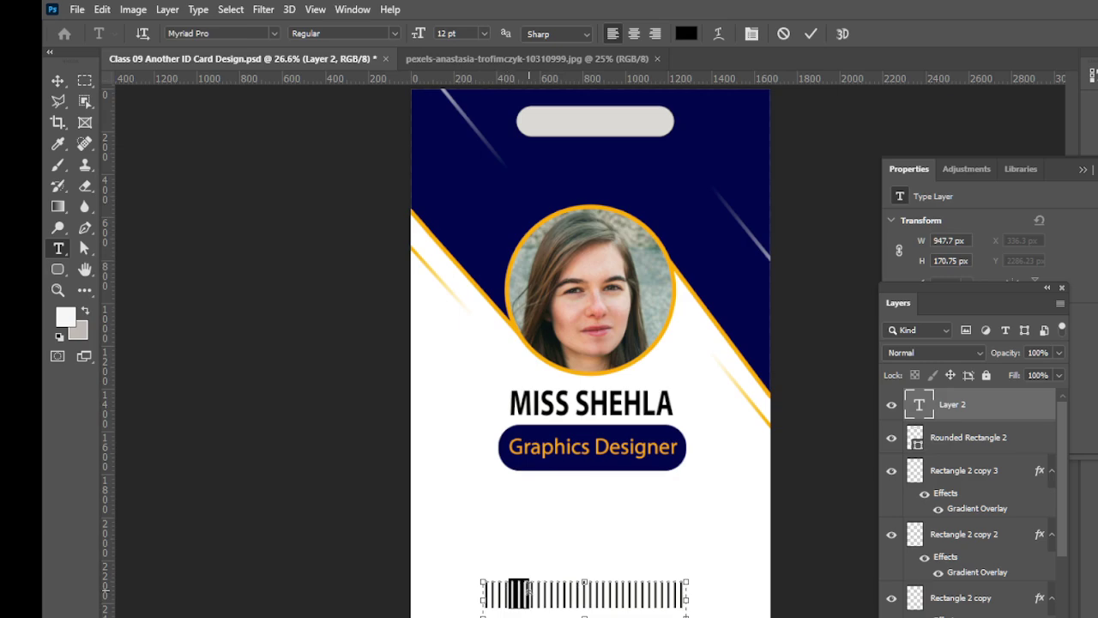
left_click(390, 34)
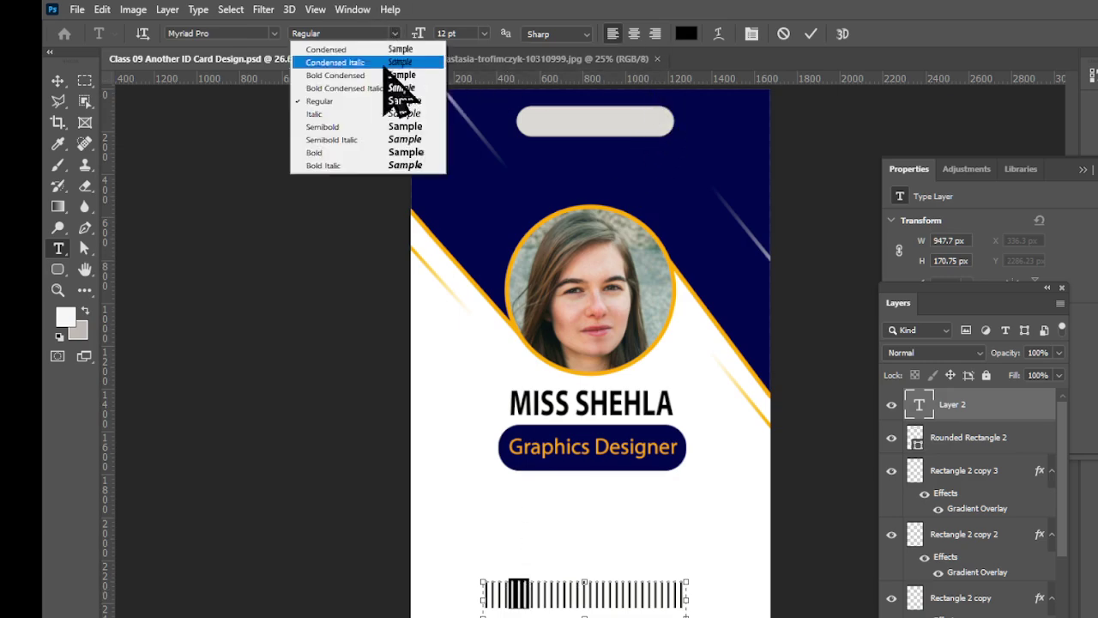
left_click(343, 153)
left_click(551, 604)
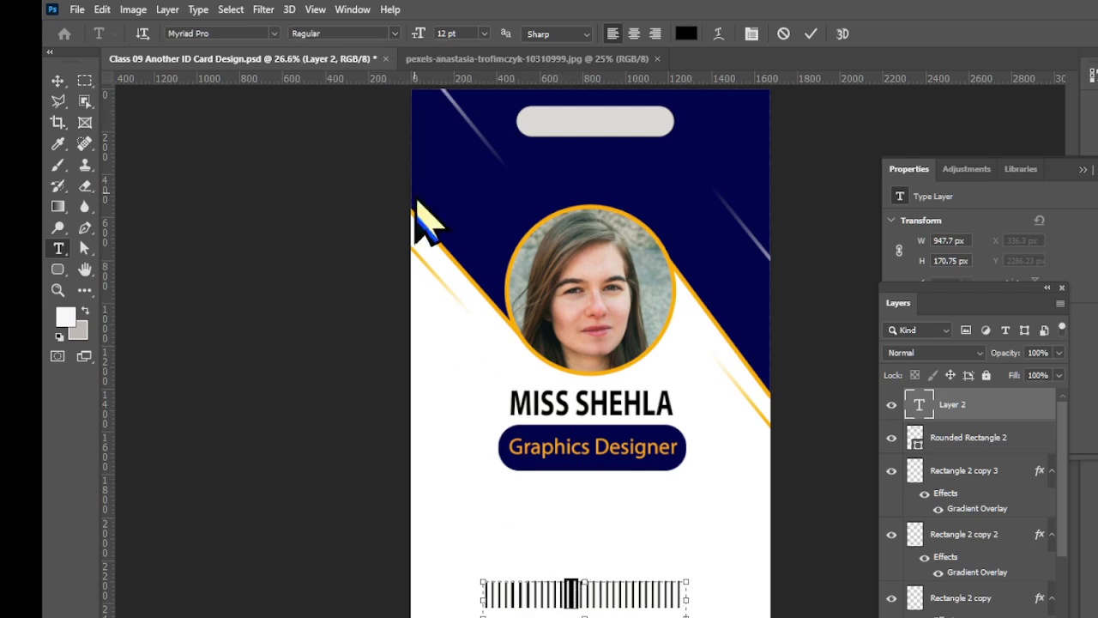
left_click(390, 34)
left_click(367, 156)
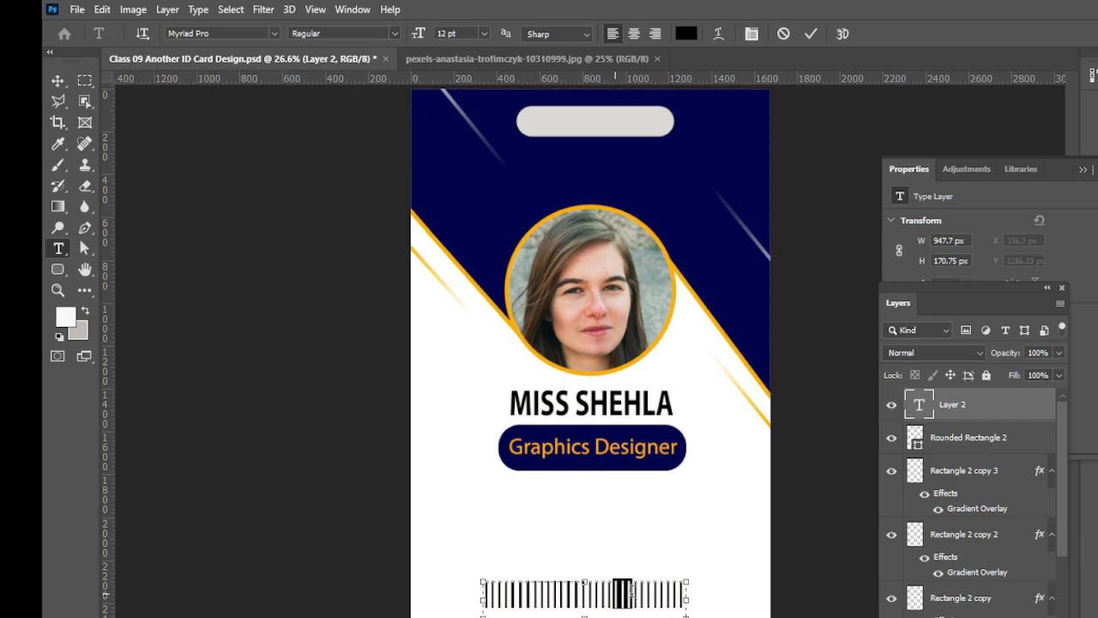
left_click(392, 34)
left_click(367, 154)
- Finish the text edit and nudge the barcode right to about X 381 px, centring it beneath the job-title badge
left_click(59, 81)
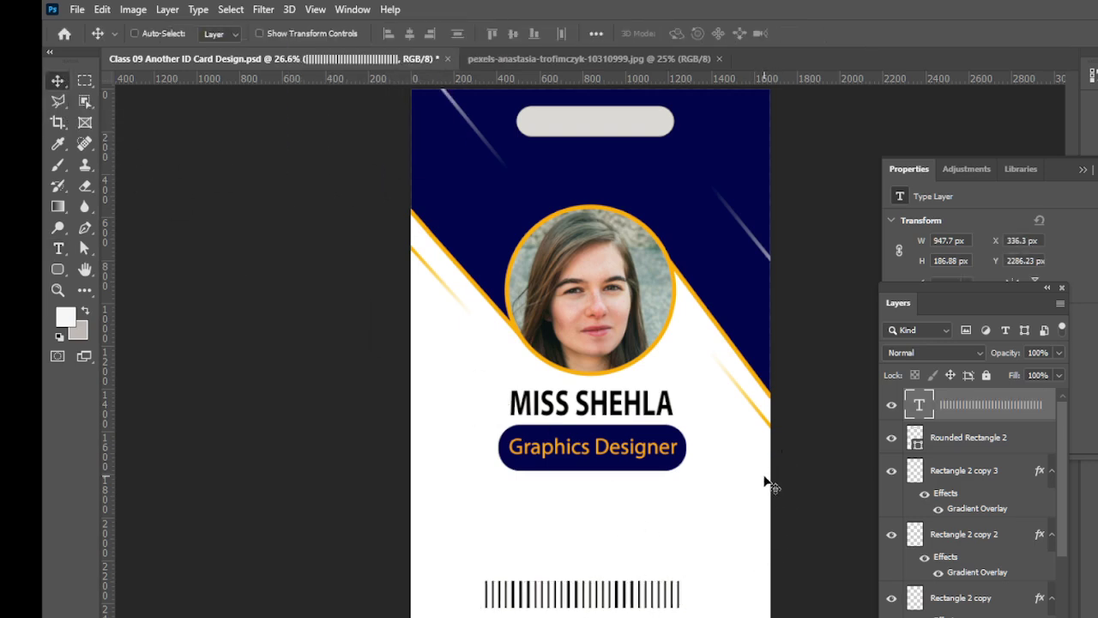
key("Right")
key("Right")
key("Right")
key("Right")
key("Right")
key("Right")
key("Right")
key("Right")
key("Right")
key("Right")
key("Right")
key("Right")
key("Right")
key("Right")
key("Right")
key("Right")
key("Right")
key("Right")
key("Right")
key("Right")
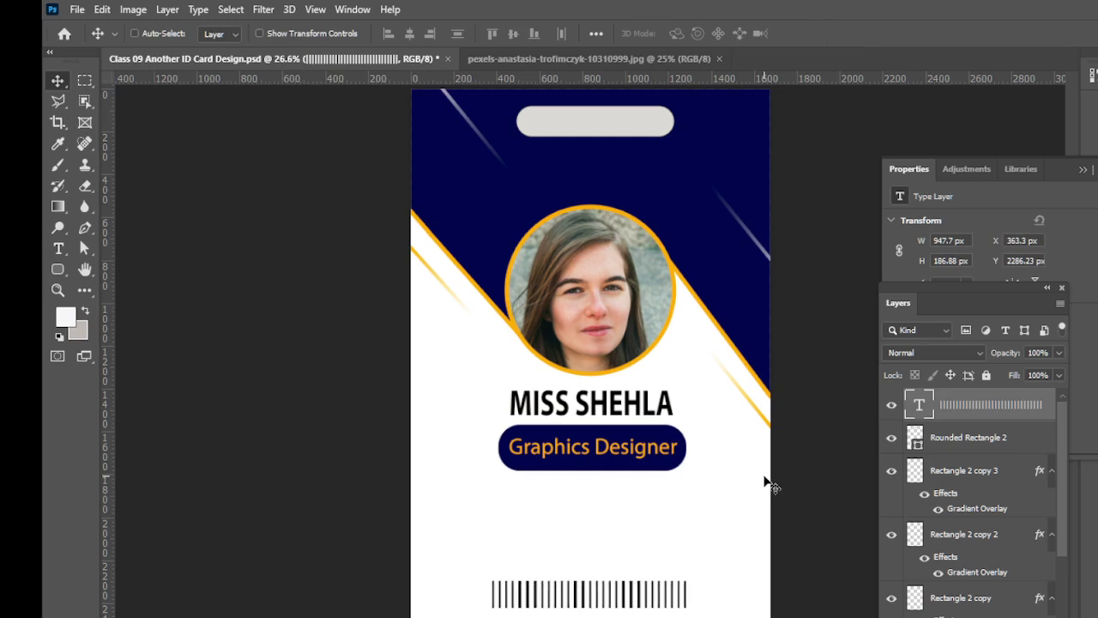
- Compare the barcode with the reference card and save the card document
key("alt+Tab")
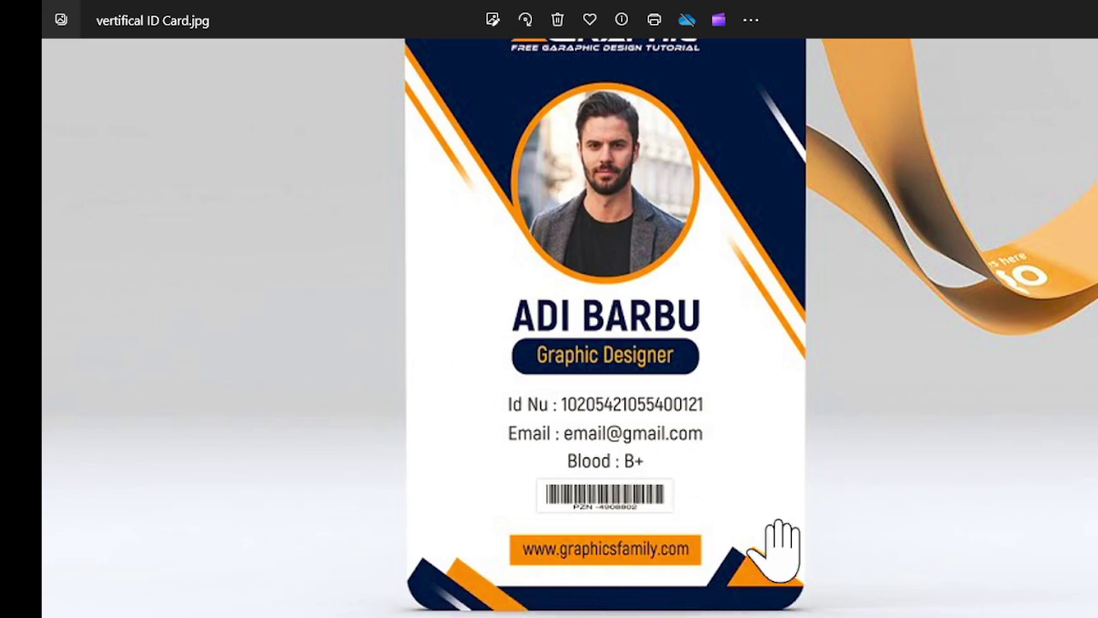
left_click_drag(657, 245, 619, 515)
scroll(623, 510, "down", 4)
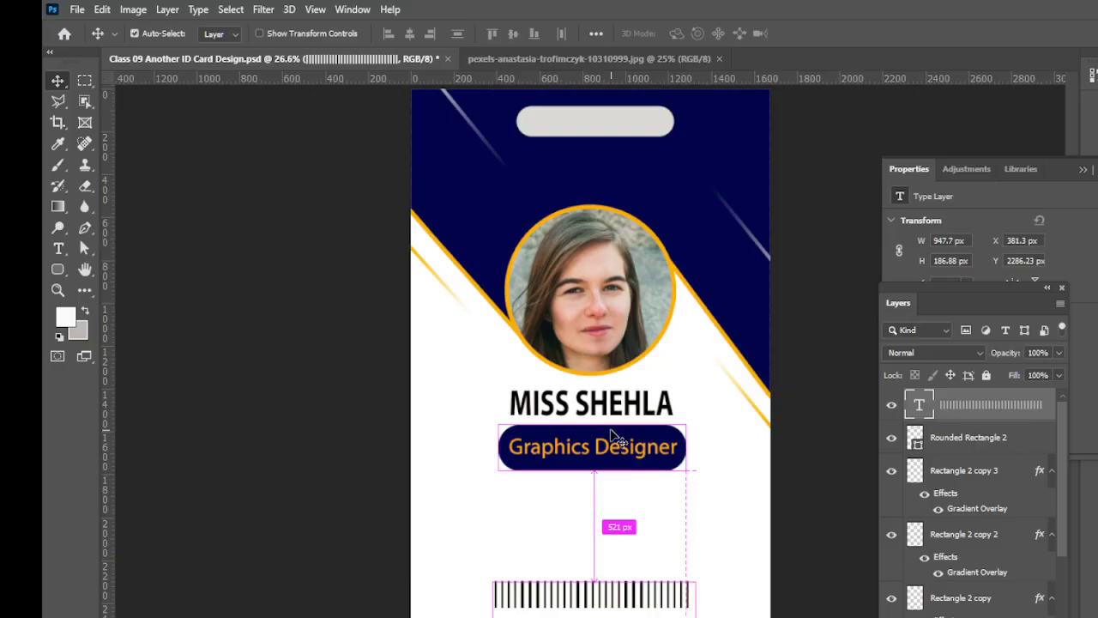
key("ctrl+s")
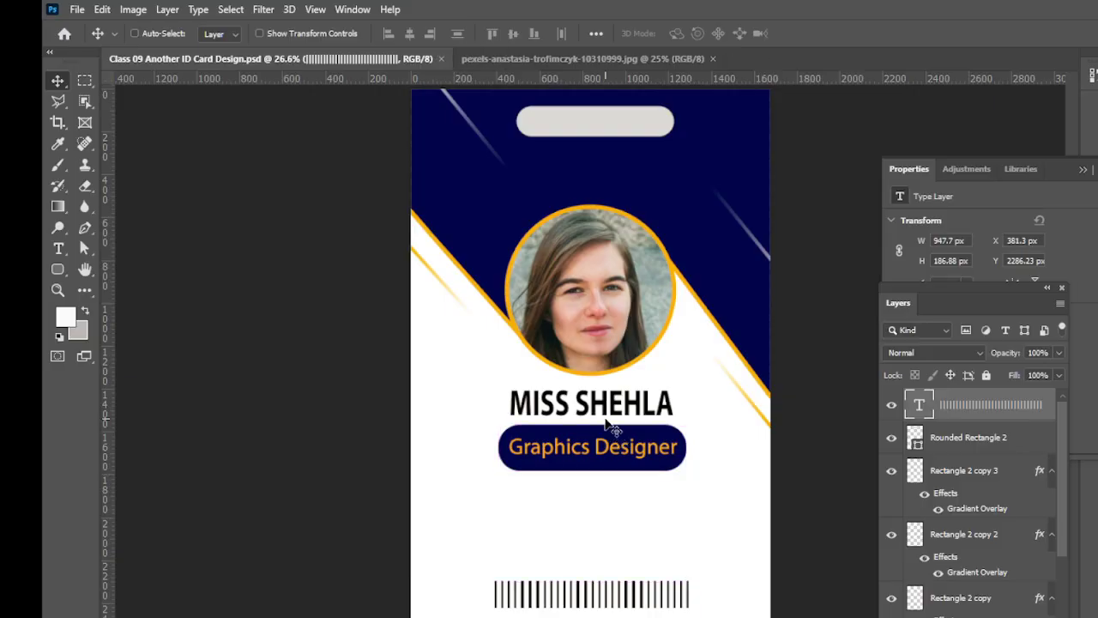